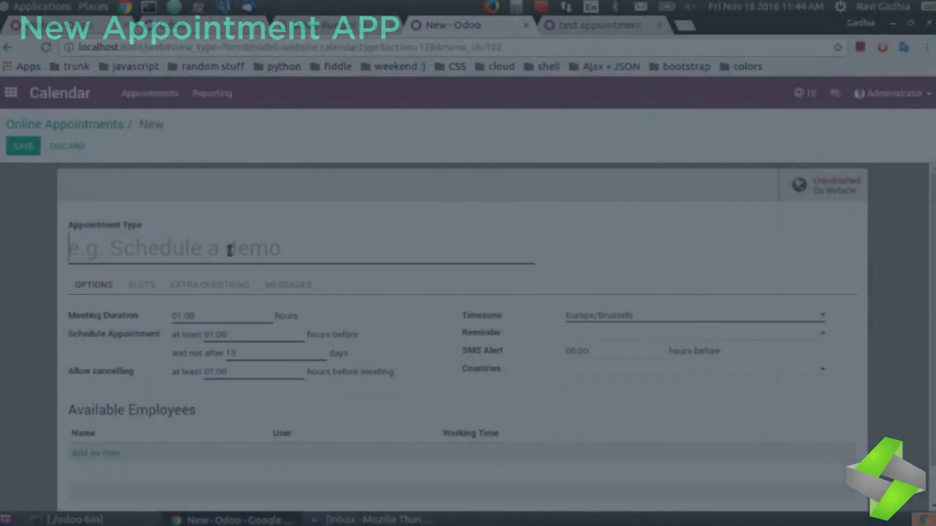
Step: Title the appointment type 'Odoo 10 functional training' with a 30-day limit and 30-minute reminder
type("Odoo 10 fu")
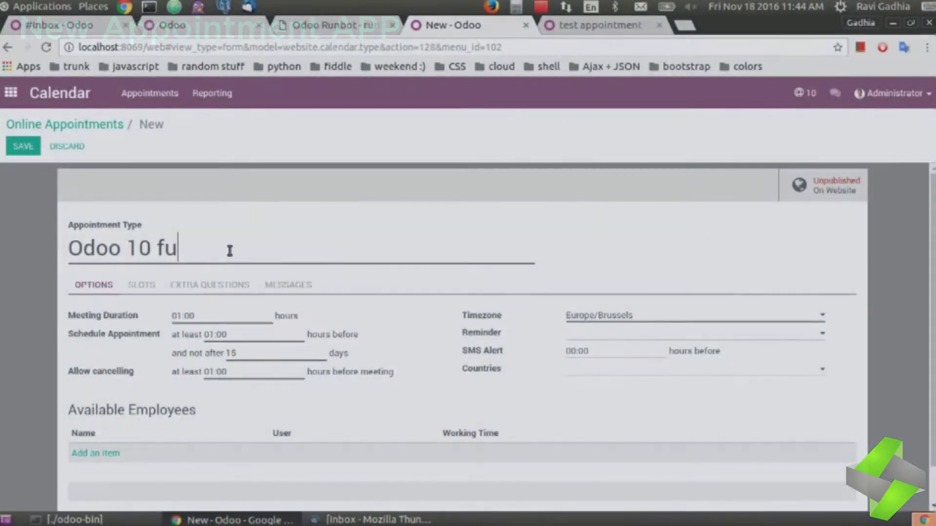
type("nctional t")
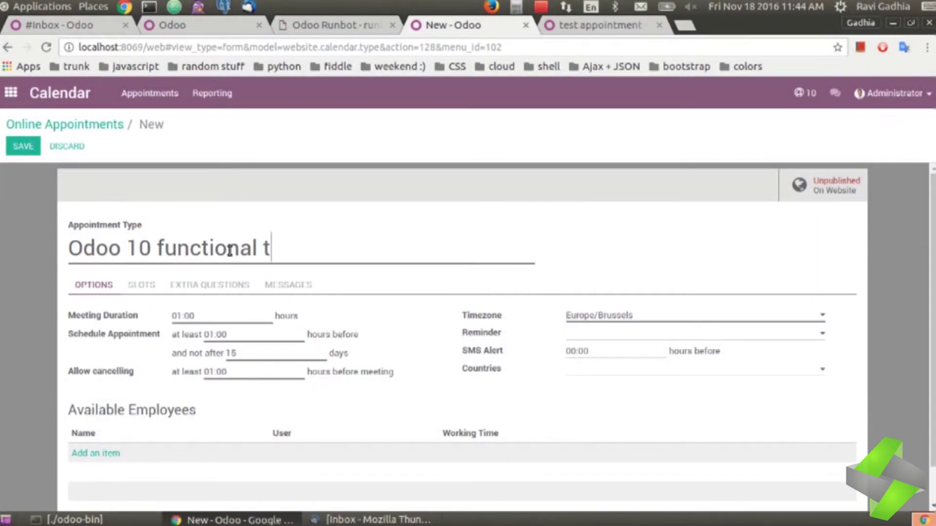
type("raining")
double_click(240, 350)
type("3")
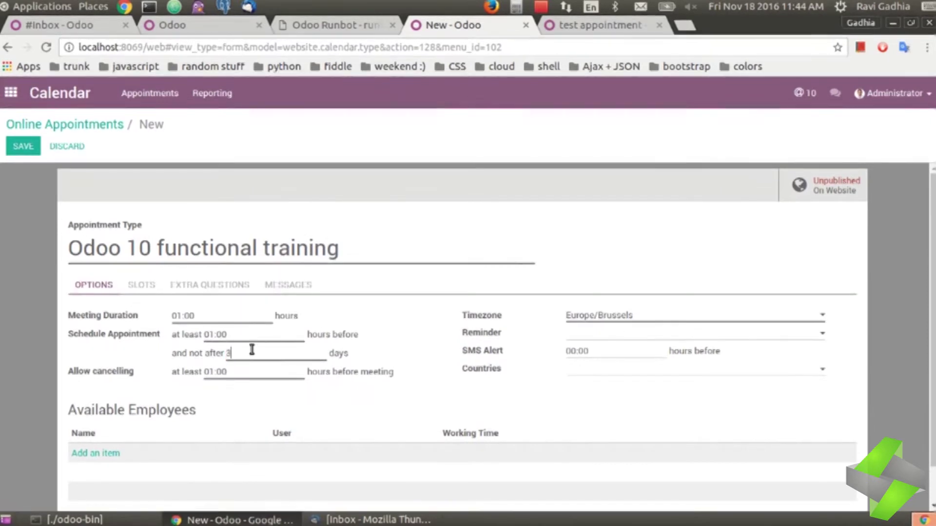
left_click(623, 333)
left_click(618, 369)
scroll(648, 386, "down", 2)
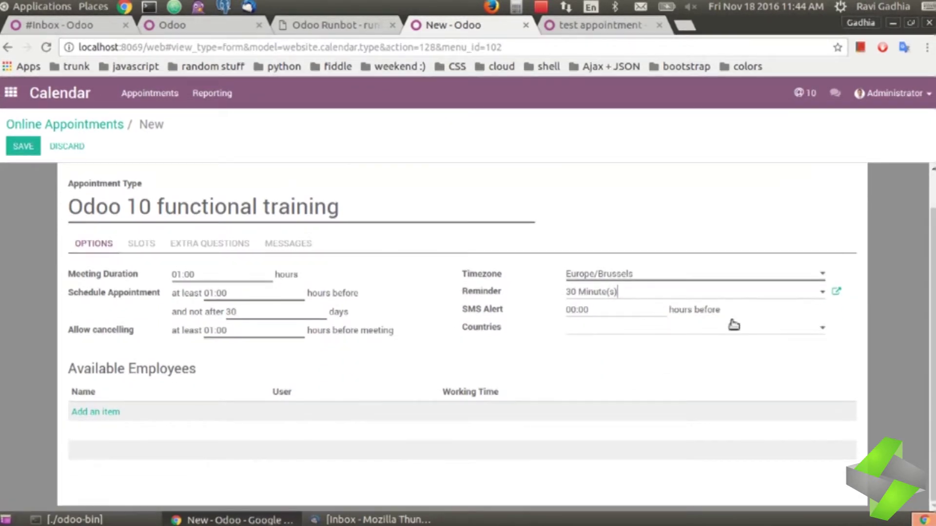
Step: Add three available employees to the appointment type
left_click(101, 419)
left_click(137, 209)
left_click(138, 228)
left_click(138, 246)
left_click(160, 469)
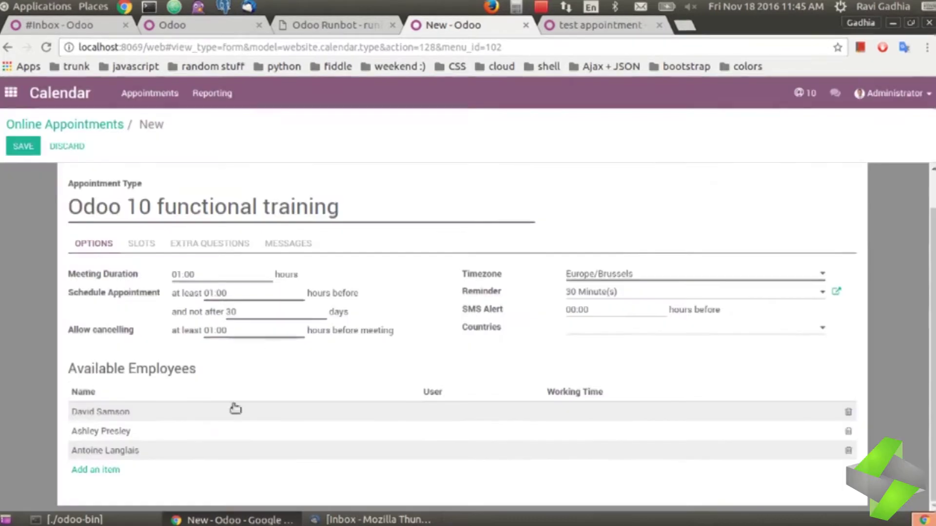
Step: Add the first weekly slots on Monday and Tuesday, including a 12:00 slot
left_click(143, 243)
left_click(204, 324)
left_click(219, 341)
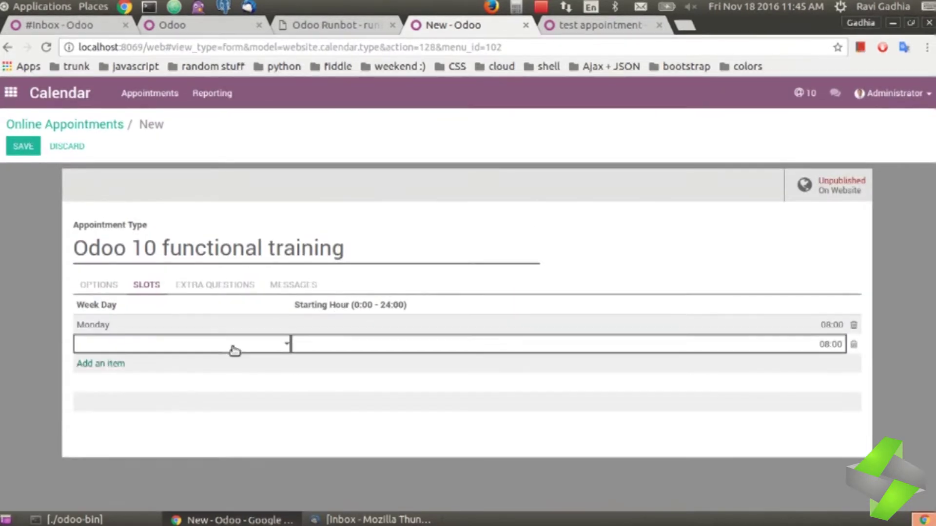
type("12")
left_click(204, 369)
left_click(204, 369)
left_click(146, 406)
left_click(101, 382)
left_click(209, 383)
left_click(140, 426)
Step: Add 14:00, Thursday 20:00 and Friday 08:00 and 13:00 slots, then save the appointment type
key("BackSpace")
key("BackSpace")
type("14")
left_click(188, 401)
left_click(233, 395)
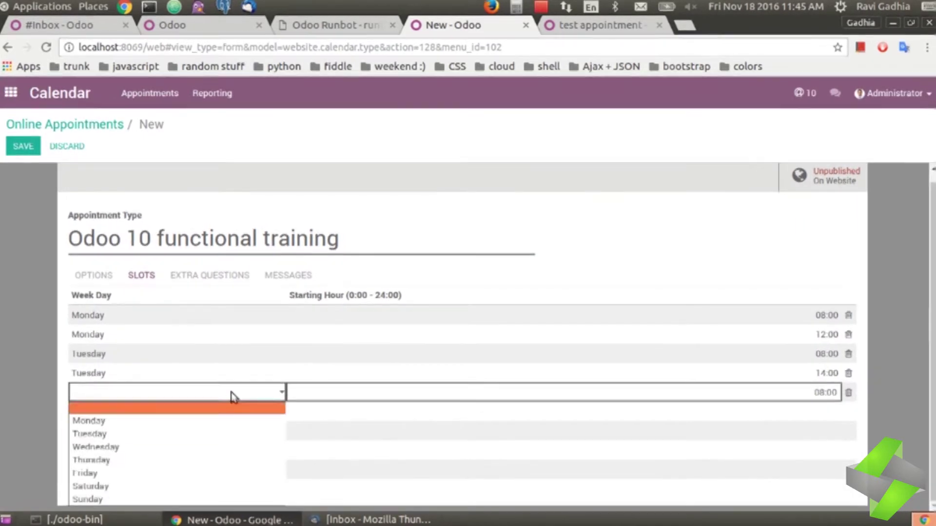
left_click(112, 460)
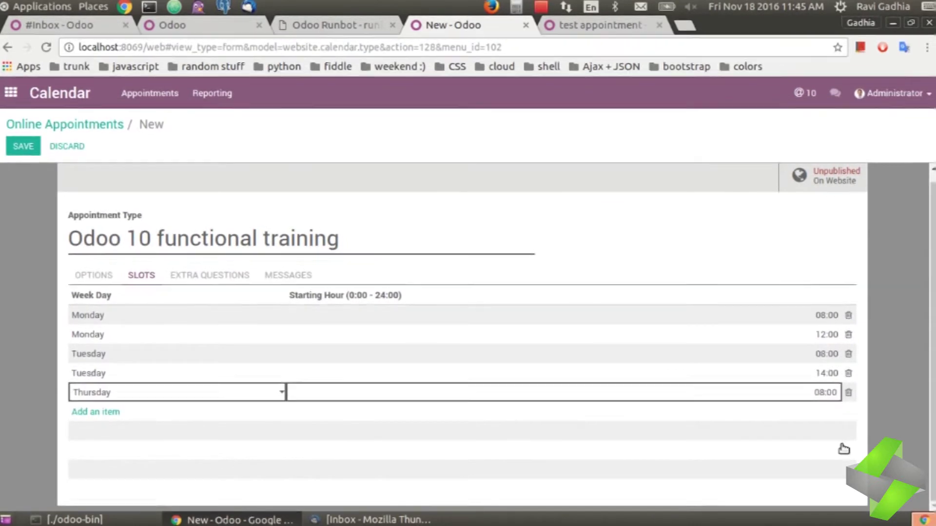
key("BackSpace")
key("BackSpace")
type("2")
left_click(95, 412)
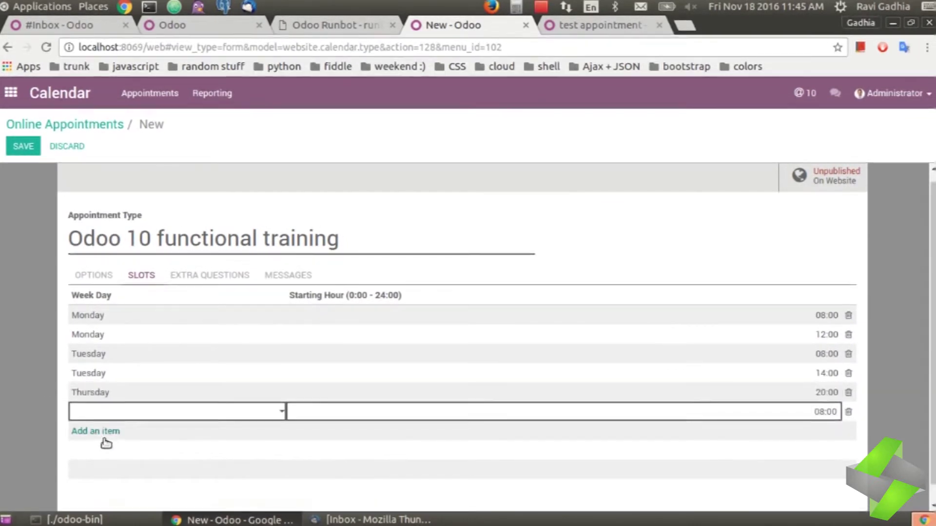
left_click(122, 412)
left_click(97, 382)
left_click(117, 441)
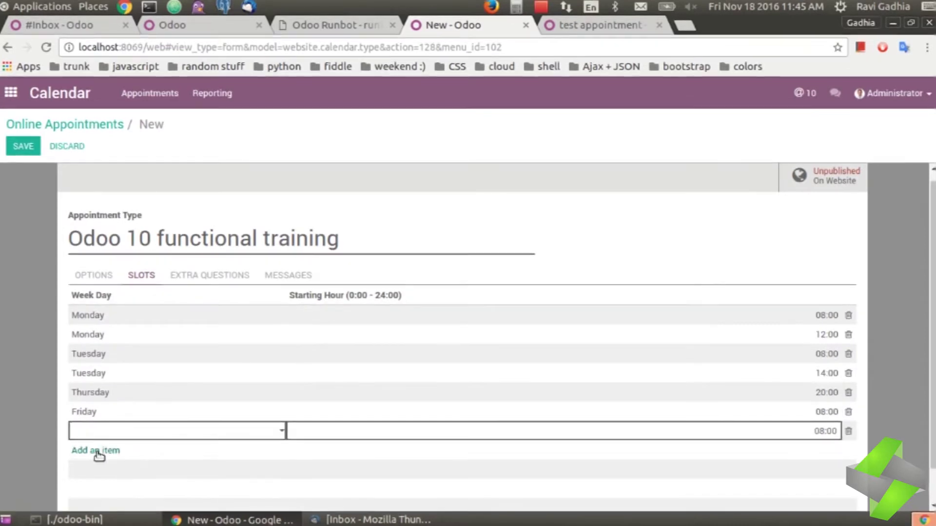
left_click(122, 431)
left_click(125, 392)
double_click(819, 431)
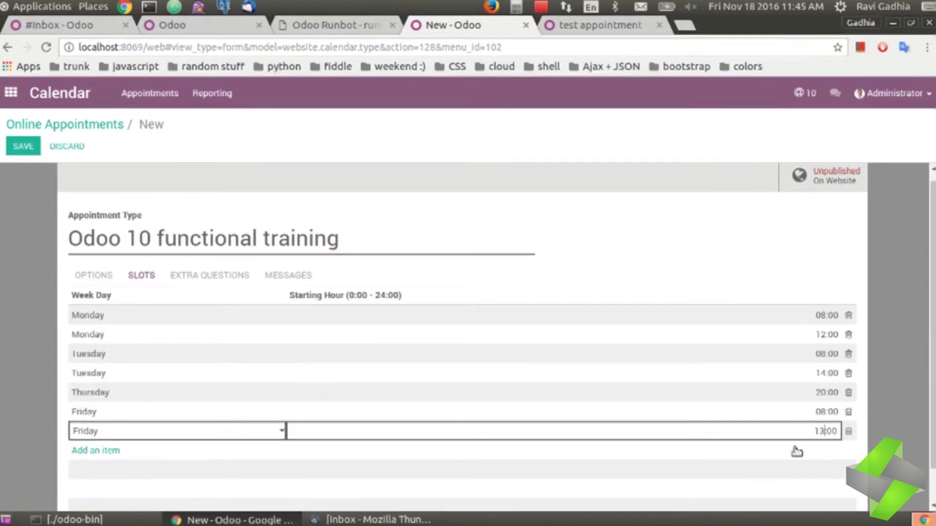
left_click(22, 146)
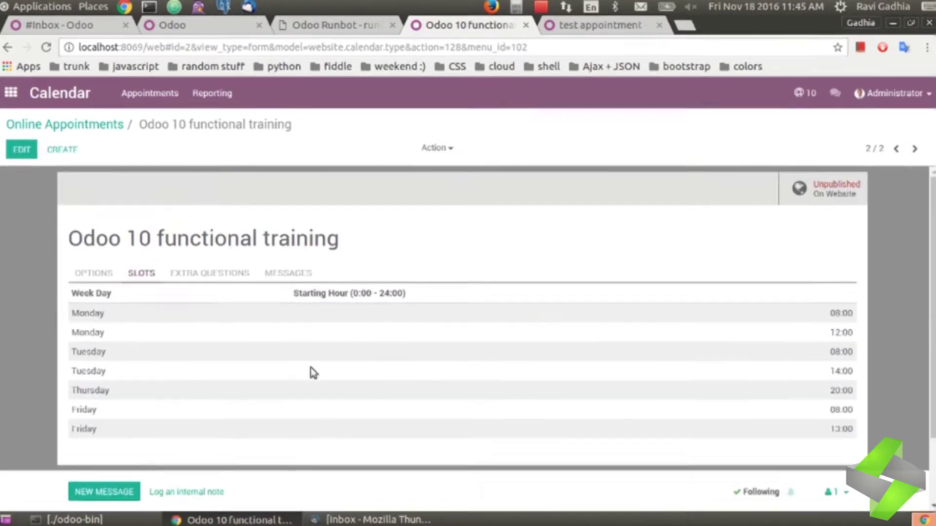
Step: Open the website's Schedule Appointment page and view availabilities for the training
left_click(58, 128)
key("alt+h")
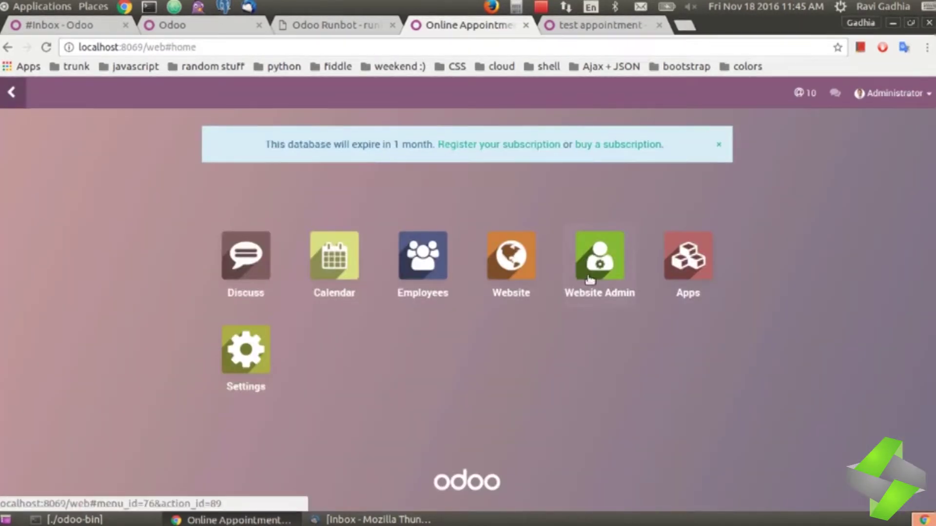
left_click(511, 256)
left_click(293, 391)
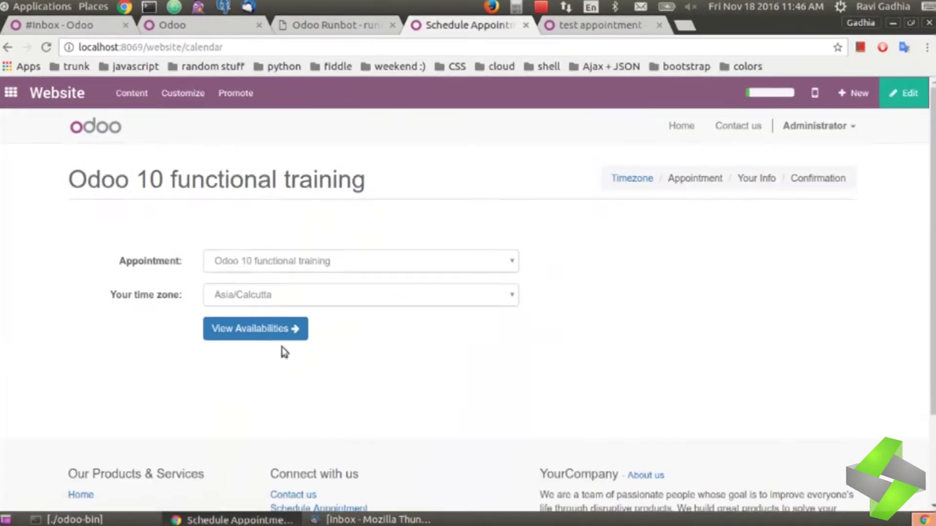
left_click(255, 329)
Step: Reopen the Odoo 10 functional training record in Calendar and inspect an available employee
key("alt+h")
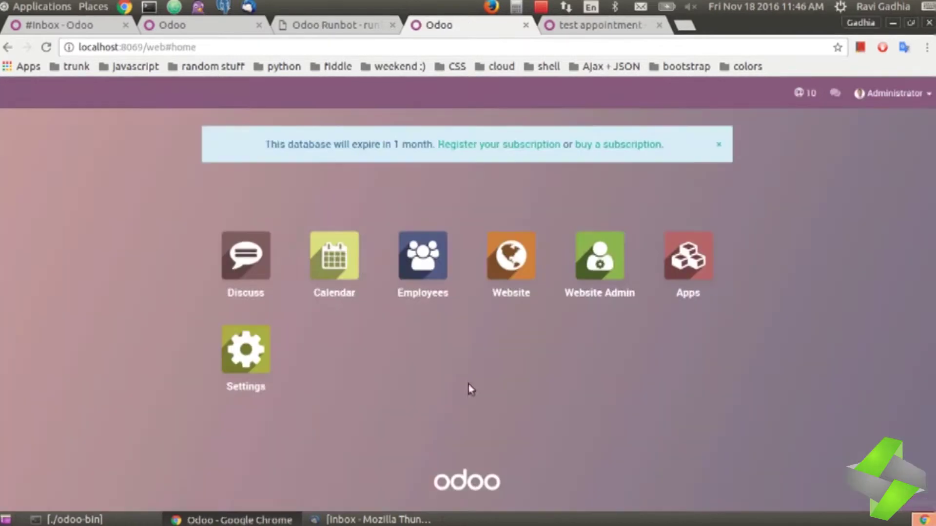
left_click(334, 255)
left_click(150, 93)
left_click(160, 119)
left_click(59, 194)
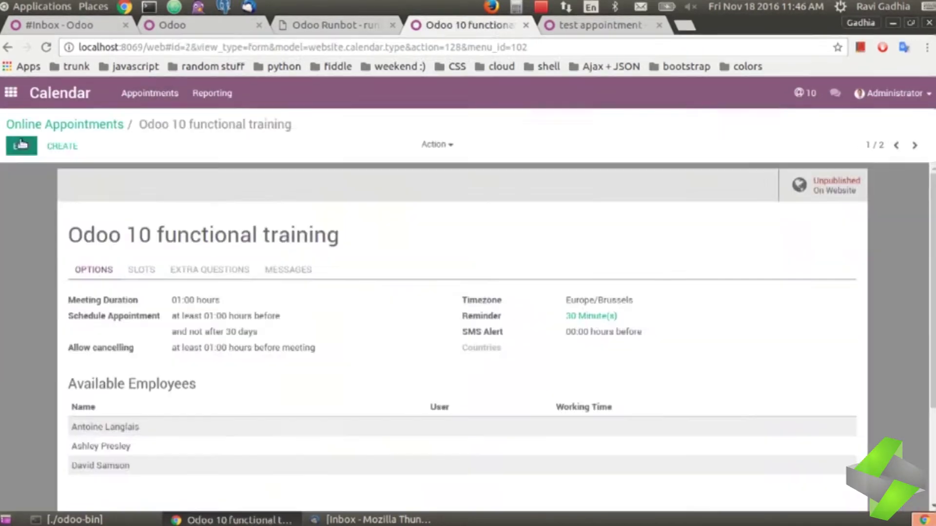
left_click(21, 145)
left_click(104, 392)
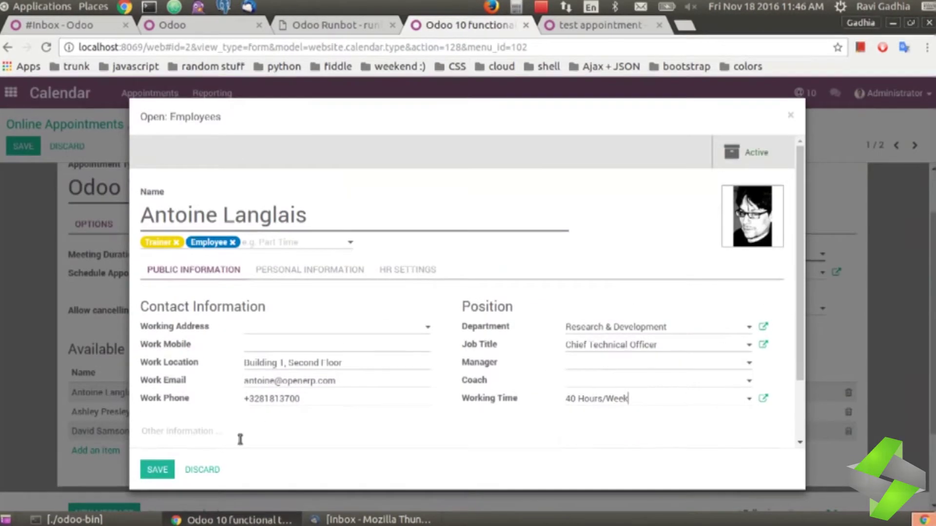
left_click(203, 469)
Step: Return to the website booking calendar showing November–December 2016 availability
key("alt+h")
left_click(512, 256)
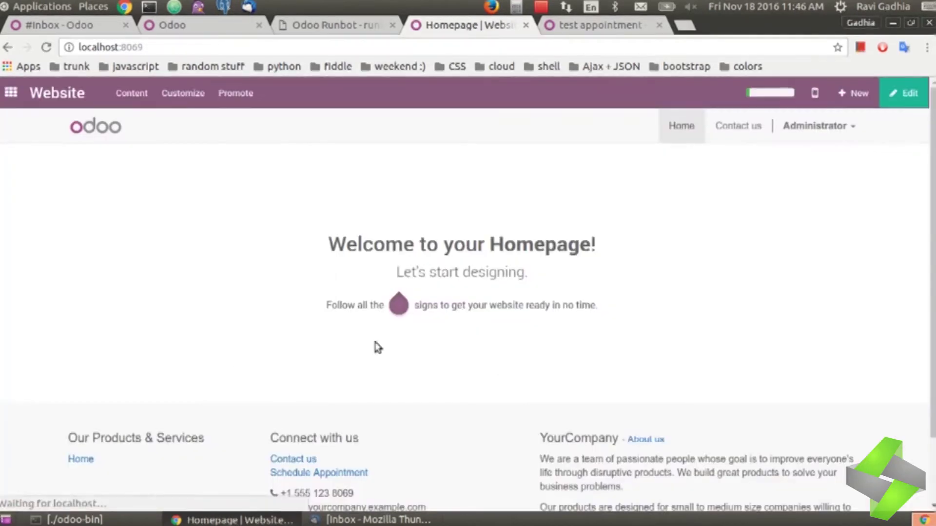
left_click(319, 473)
left_click(255, 328)
mouse_move(314, 373)
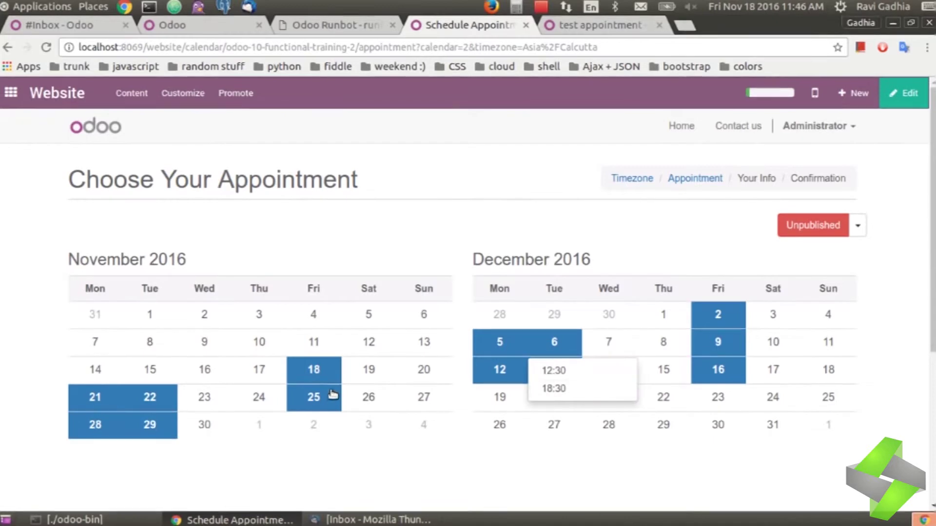
Step: Choose the 25 November 12:30 slot and enter the customer's name and e-mail
mouse_move(331, 396)
left_click(327, 427)
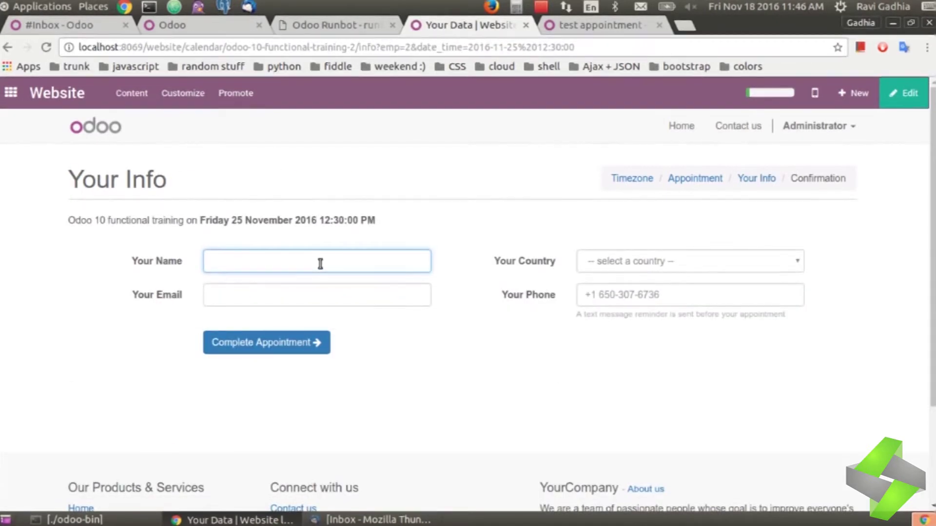
type("Ravi")
left_click(347, 296)
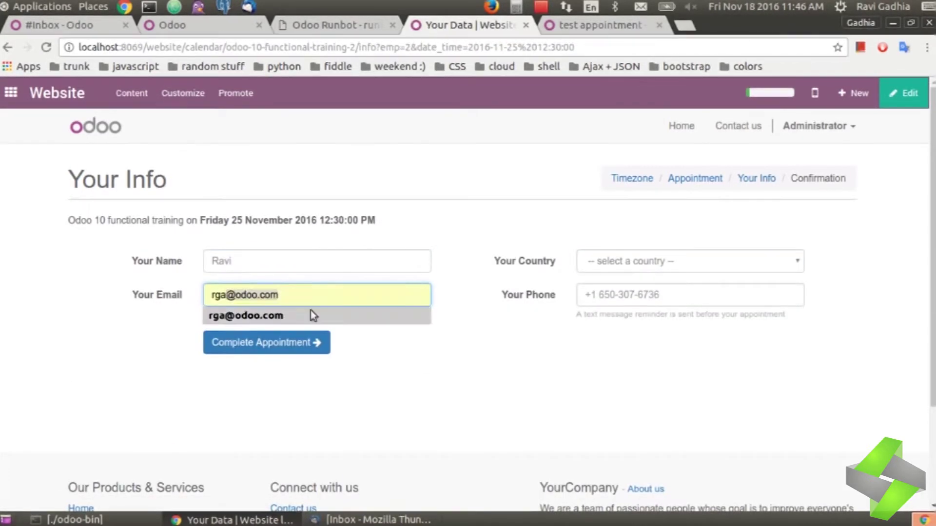
left_click(312, 316)
Step: Set the country to Botswana and complete the appointment booking
left_click(689, 261)
left_click(629, 403)
left_click(689, 261)
left_click(615, 404)
left_click(634, 261)
left_click(619, 487)
scroll(653, 293, "down", 3)
key("Tab")
key("Return")
scroll(744, 293, "up", 3)
left_click(689, 242)
scroll(609, 414, "down", 2)
left_click(608, 445)
left_click(267, 324)
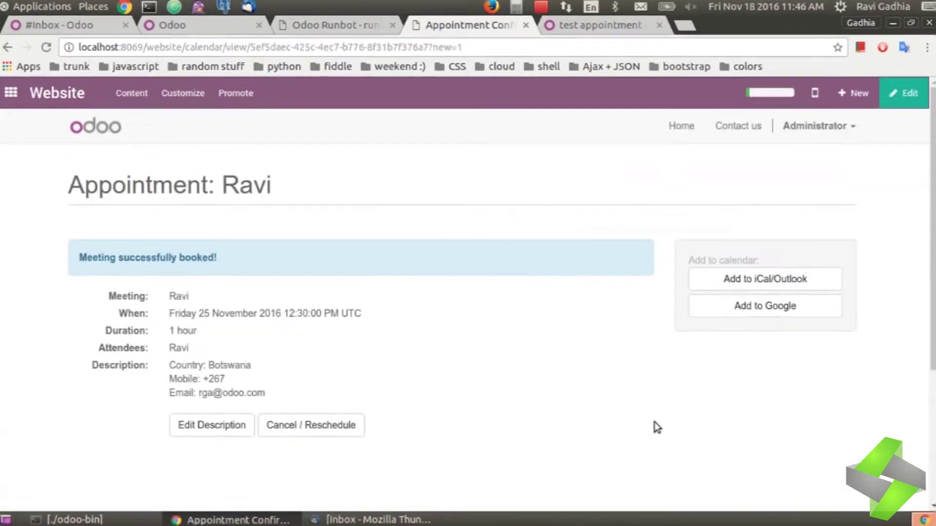
Step: Update the appointment description to country India with a +91 mobile prefix
left_click(208, 425)
scroll(411, 317, "down", 3)
left_click_drag(217, 247, 312, 257)
left_click(298, 249)
key("BackSpace")
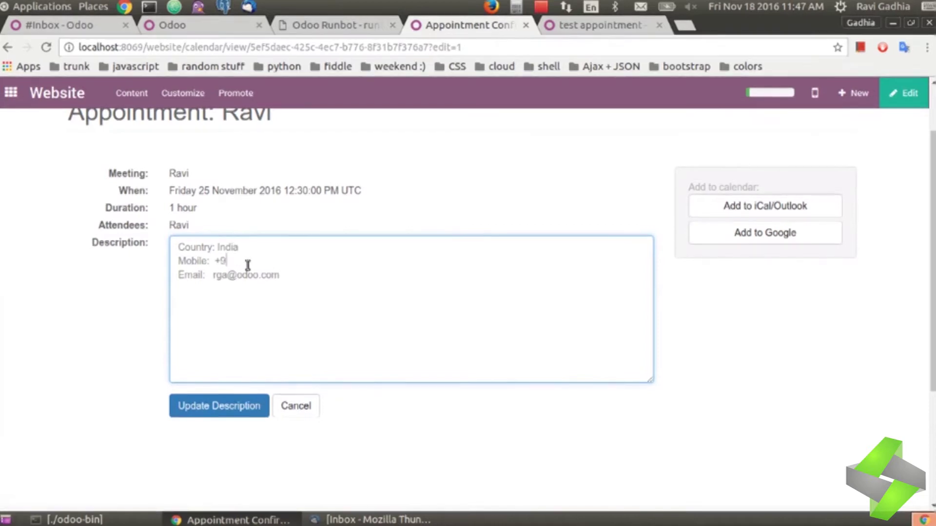
type("1")
left_click(219, 442)
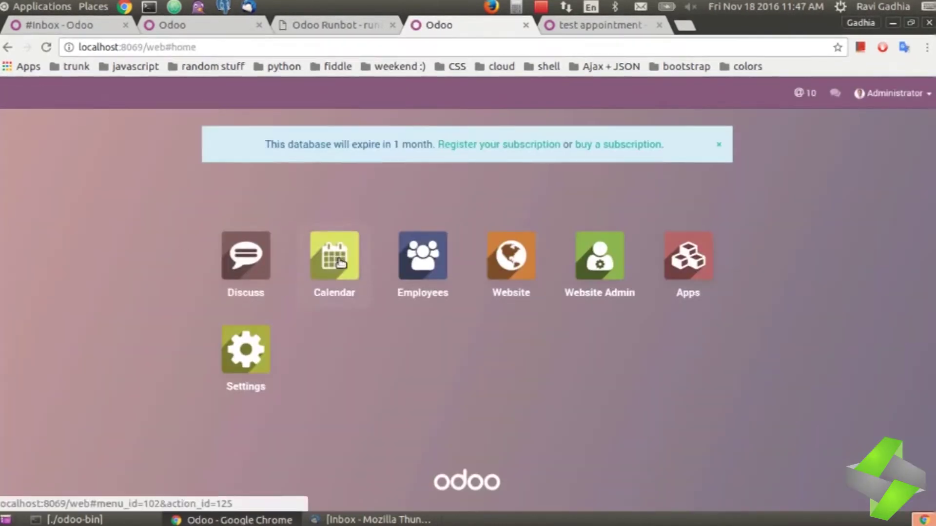
Step: Open Calendar showing everybody's calendars in month view
left_click(332, 263)
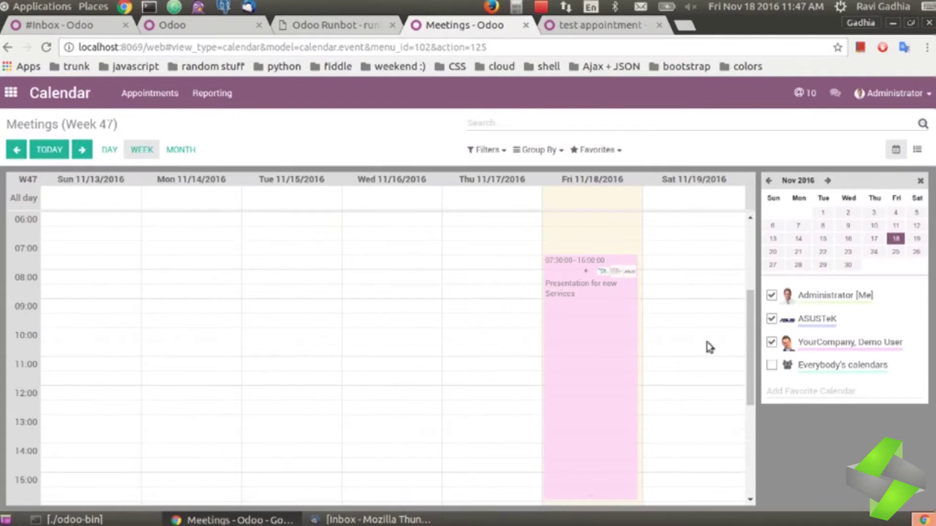
left_click(771, 365)
scroll(497, 377, "up", 5)
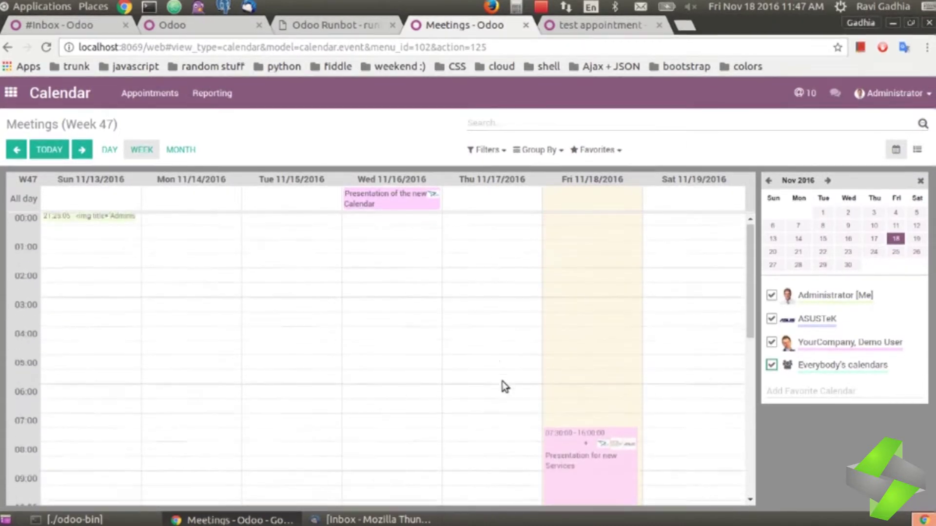
left_click(181, 149)
Step: Inspect the 25 November 12:30 training appointment and close its details
left_click(587, 397)
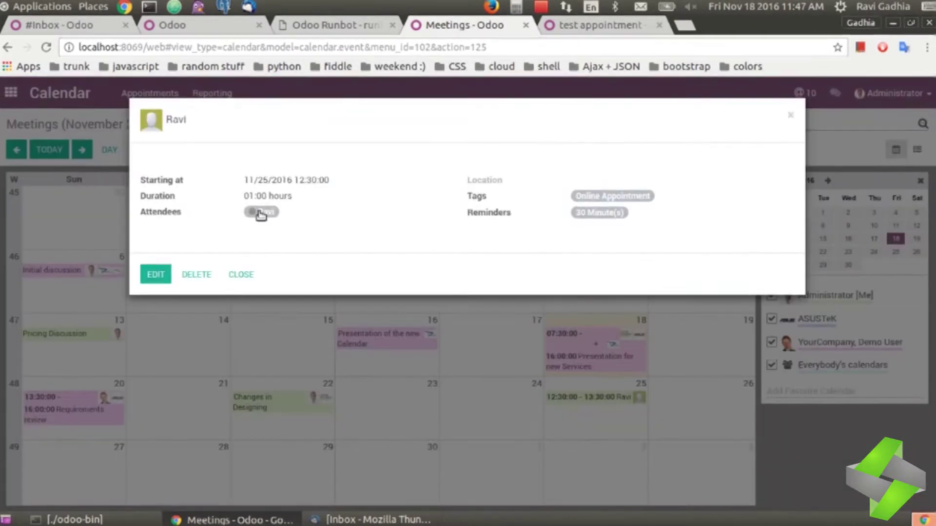
left_click_drag(250, 180, 363, 191)
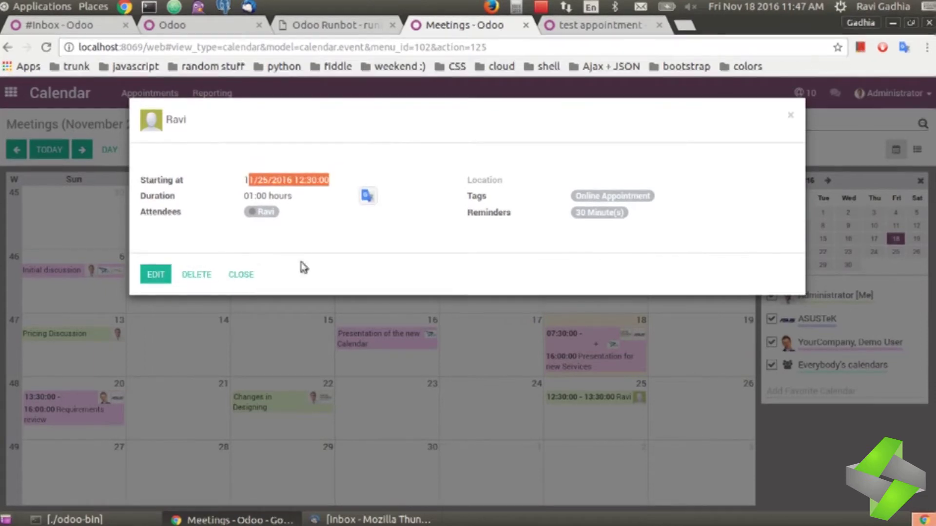
left_click(591, 399)
left_click(591, 399)
key("Escape")
left_click(541, 6)
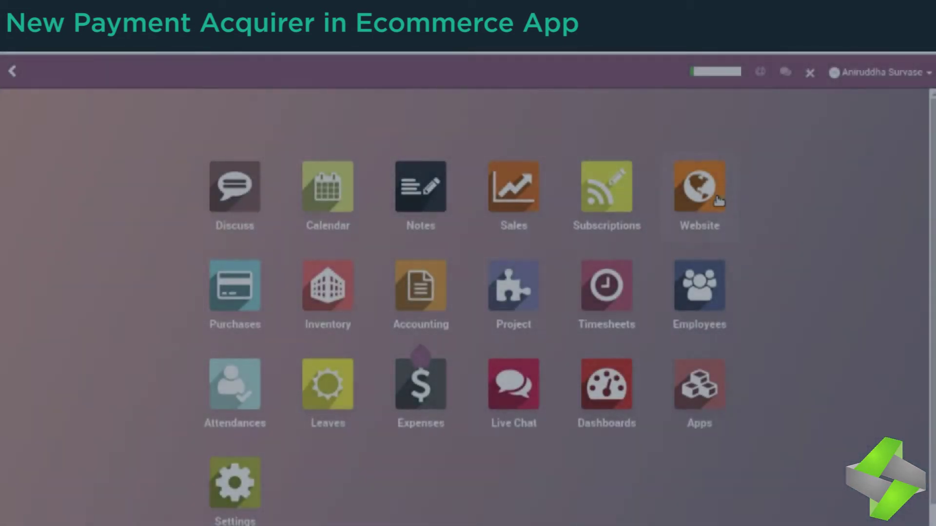
Step: Open the Paypal payment acquirer from the website's payment methods configuration
left_click(719, 201)
left_click(382, 75)
left_click(394, 139)
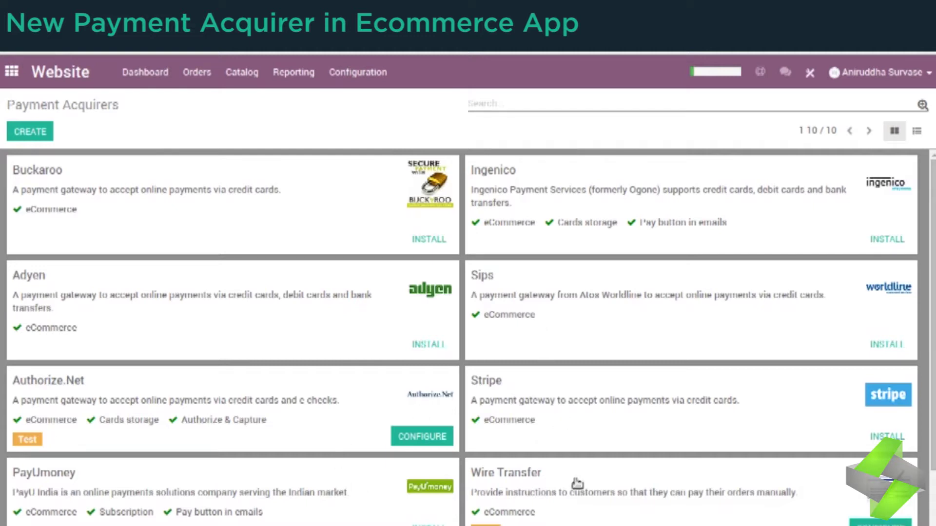
scroll(724, 451, "down", 2)
left_click(719, 492)
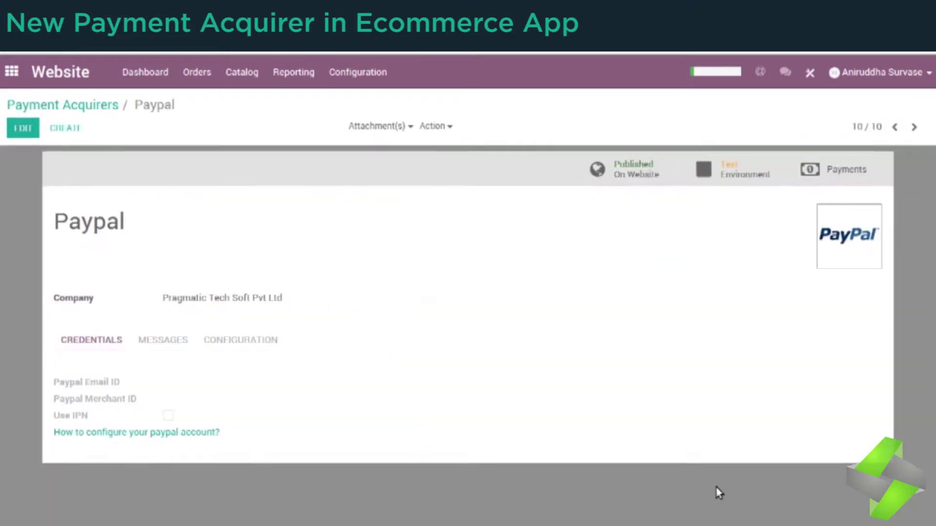
Step: Review Paypal's message and order-confirmation settings, dismiss the country search, and save
left_click(34, 131)
left_click(25, 129)
left_click(239, 385)
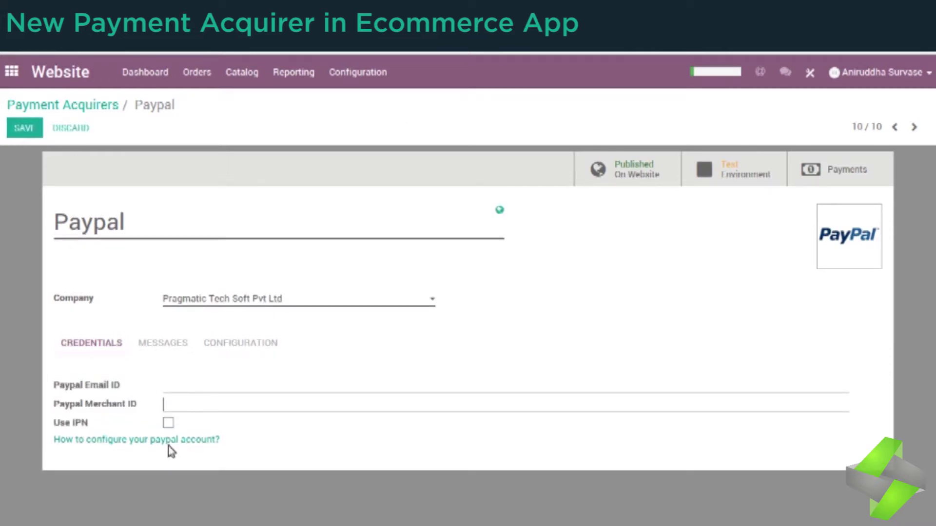
left_click(161, 347)
left_click(238, 347)
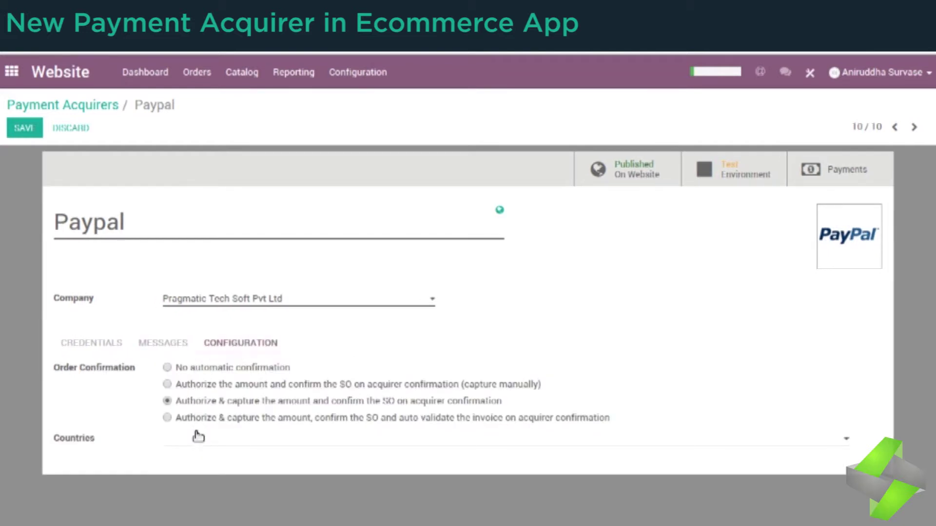
left_click(198, 442)
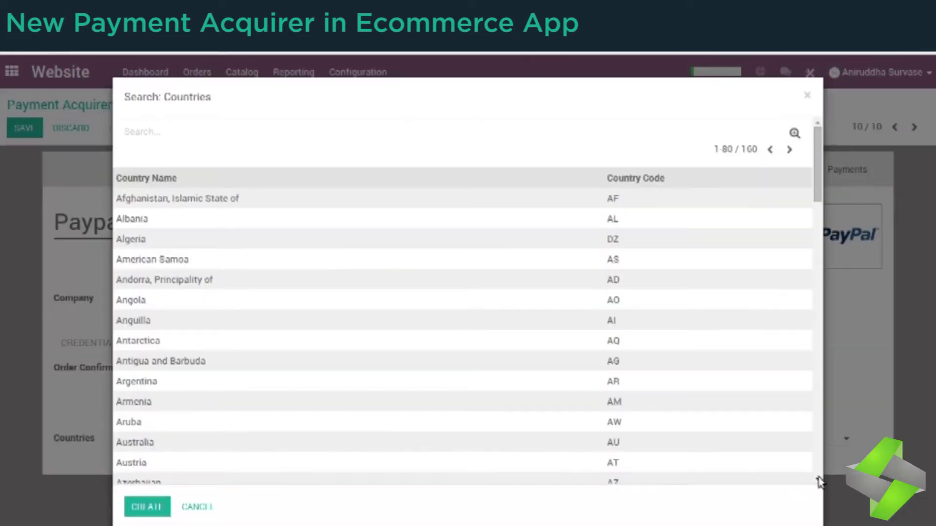
left_click_drag(818, 483, 819, 495)
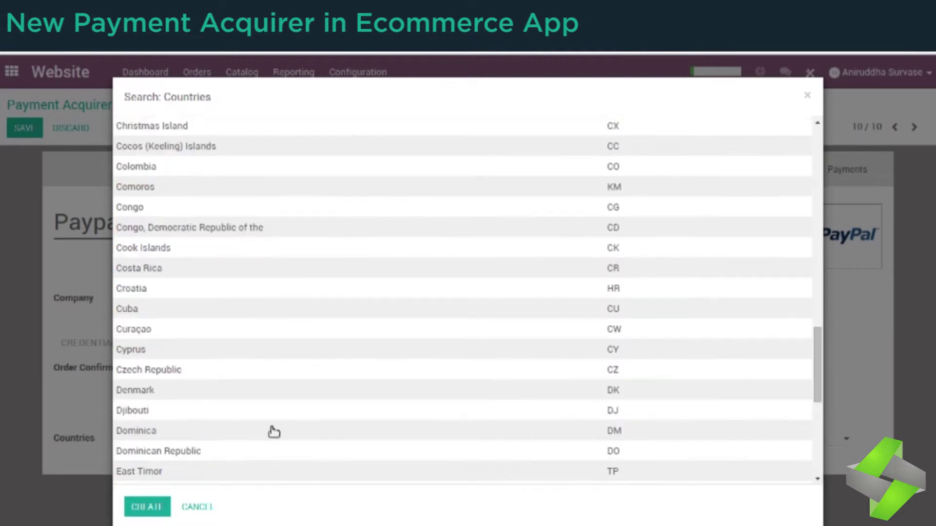
left_click(197, 507)
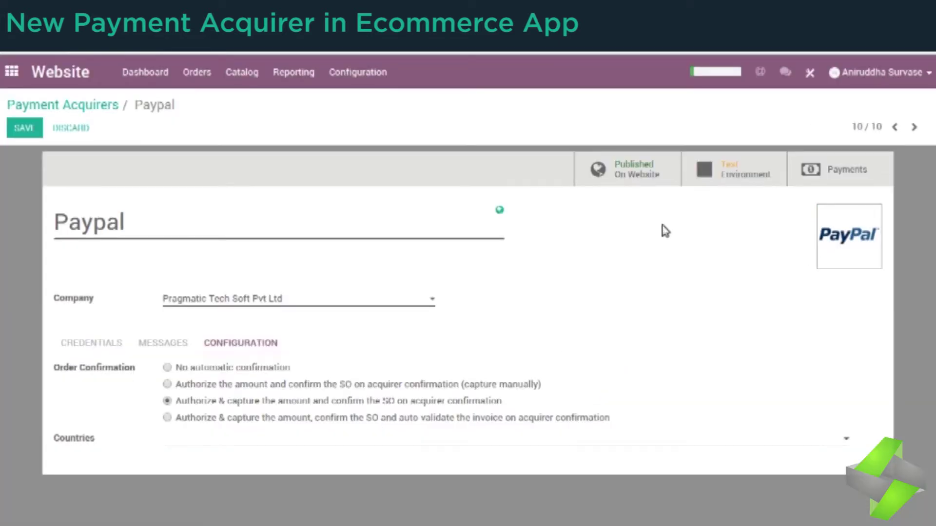
left_click(33, 127)
Step: Go to the live website home page and scroll through it
left_click(144, 82)
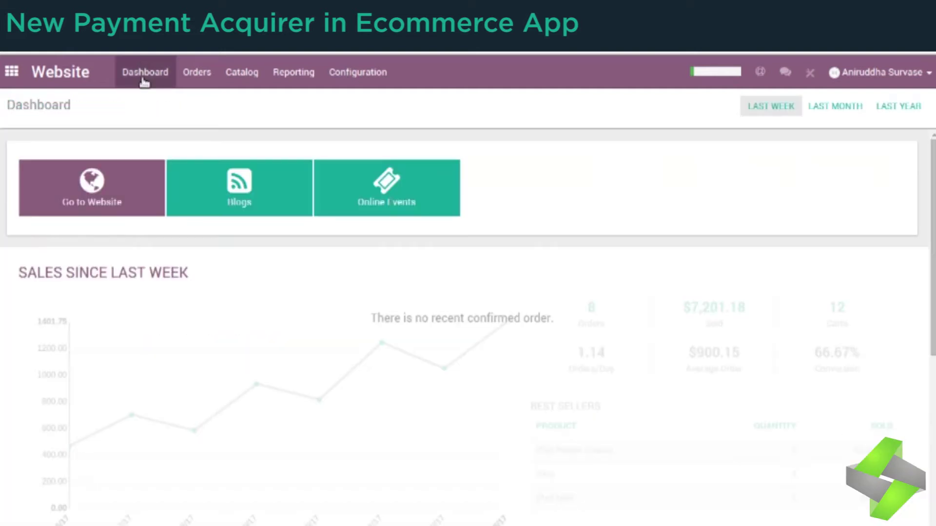
left_click(107, 183)
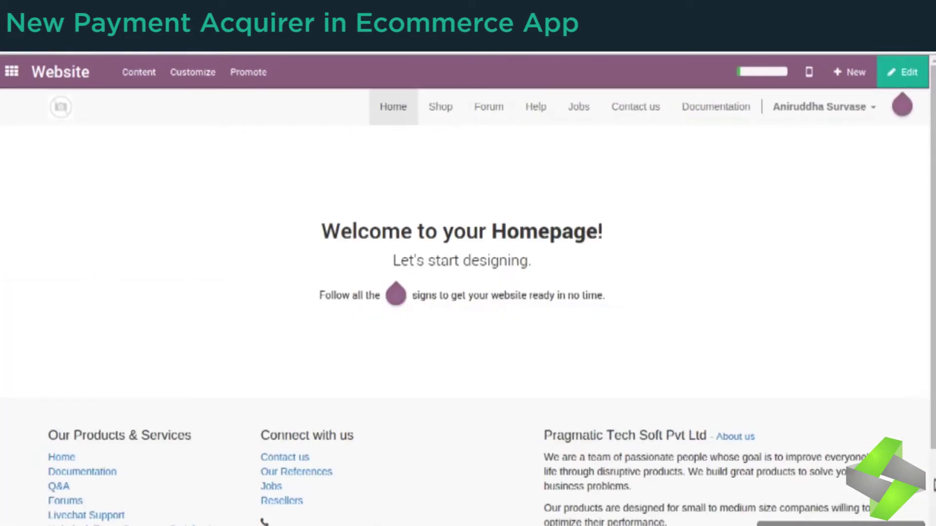
scroll(366, 431, "down", 2)
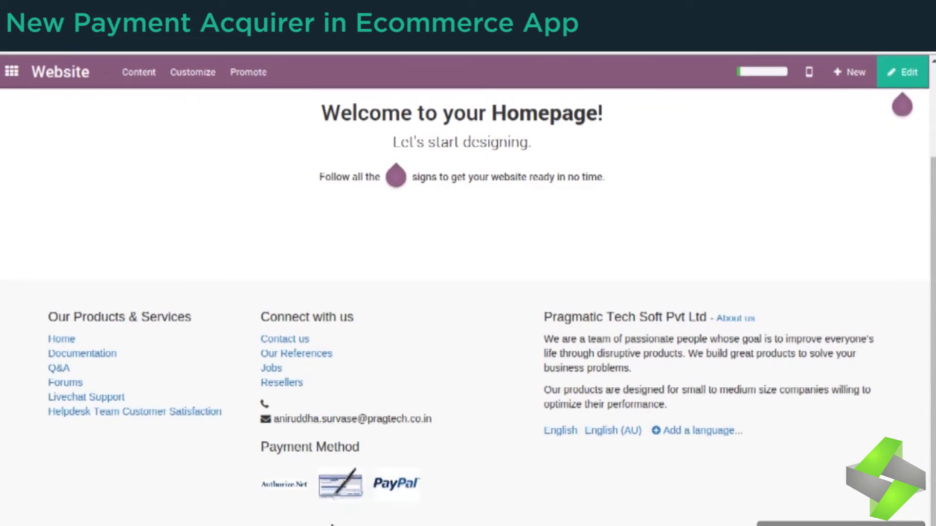
Step: Open the Partnership Offer campaign in the Marketing Automation app
left_click(761, 72)
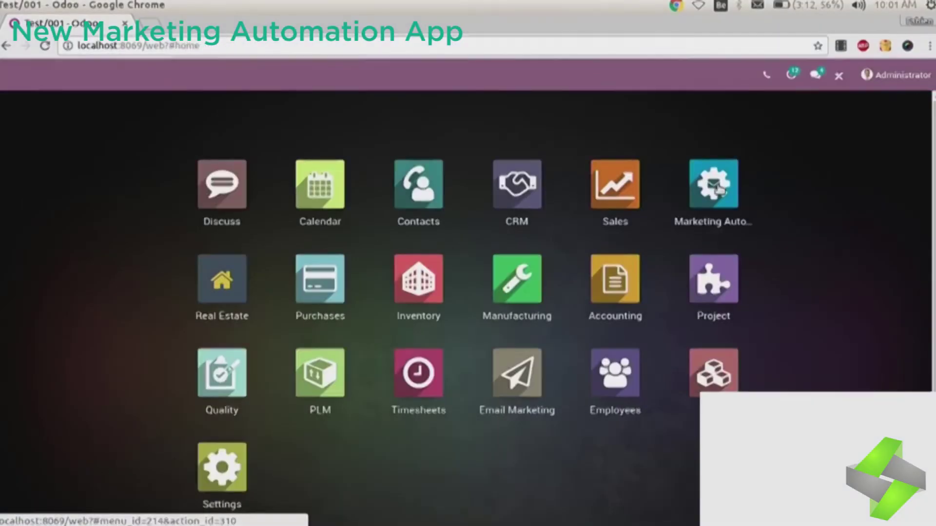
left_click(712, 184)
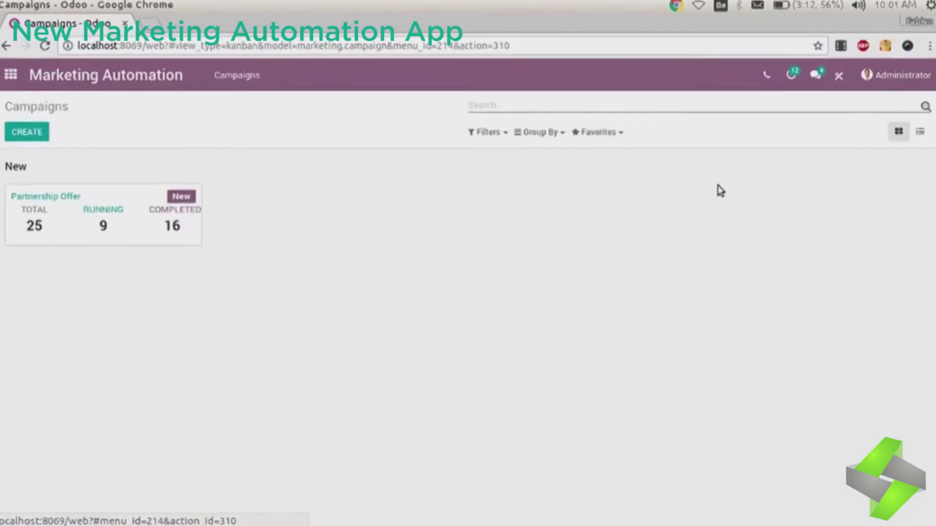
left_click(134, 200)
Step: Highlight the campaign title, filter rule and Contact target model, then scroll to the workflow
left_click_drag(80, 242, 124, 242)
left_click_drag(184, 289, 242, 289)
double_click(199, 273)
scroll(595, 322, "down", 2)
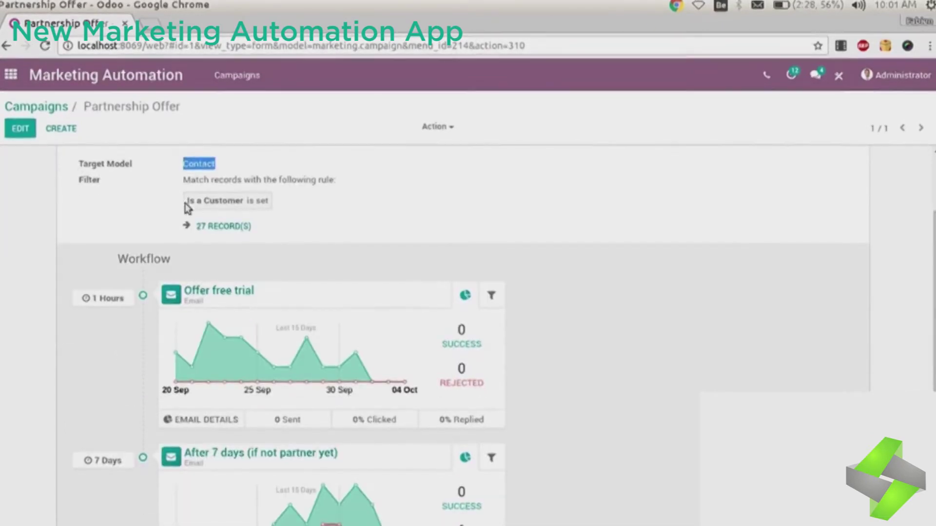
scroll(501, 226, "down", 2)
mouse_move(292, 235)
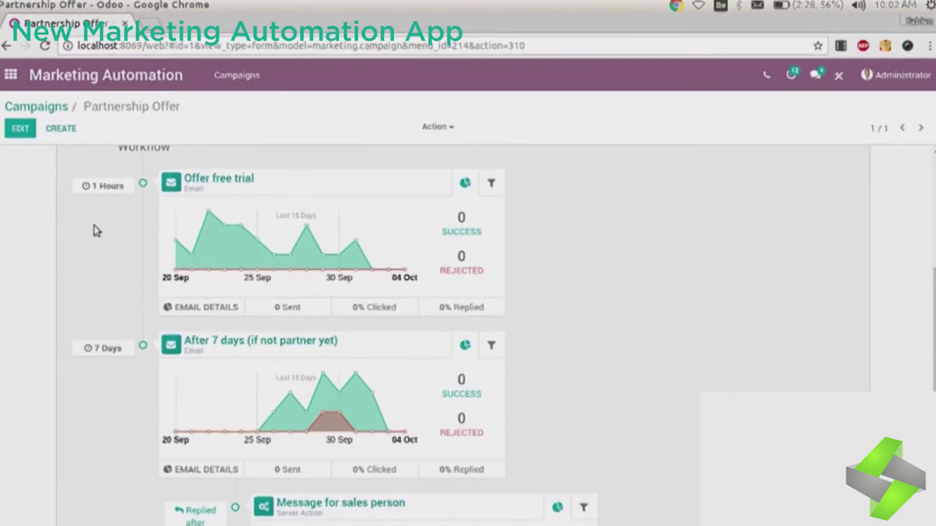
Step: Switch the campaign to editing and scroll through its workflow activities
left_click(20, 128)
scroll(312, 293, "down", 4)
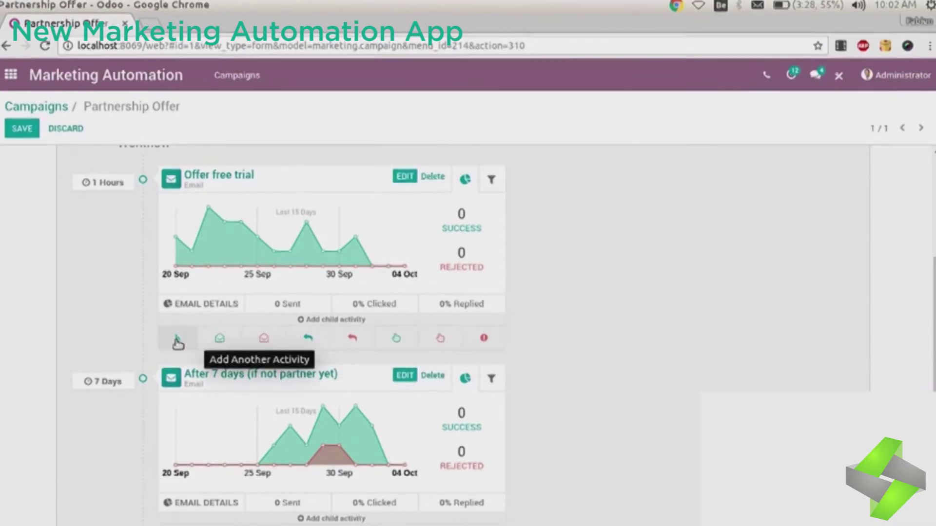
scroll(503, 253, "down", 4)
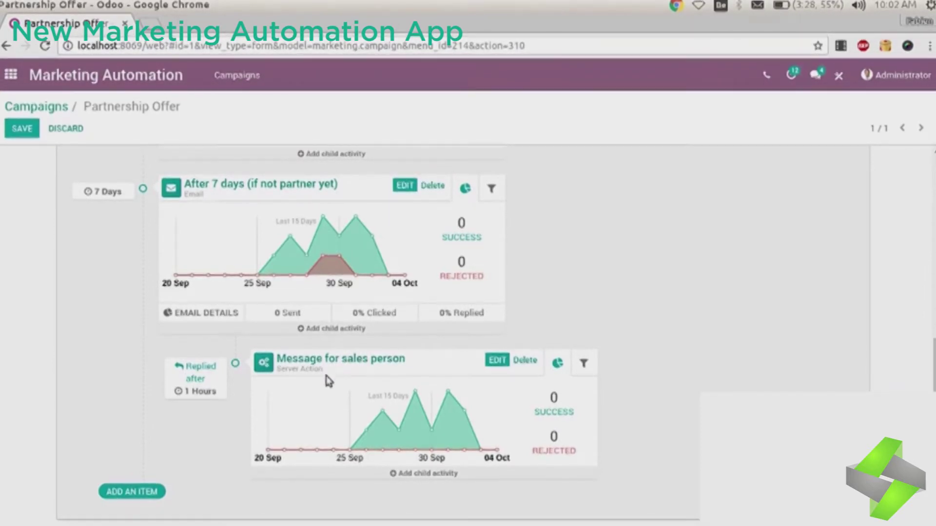
scroll(307, 434, "up", 5)
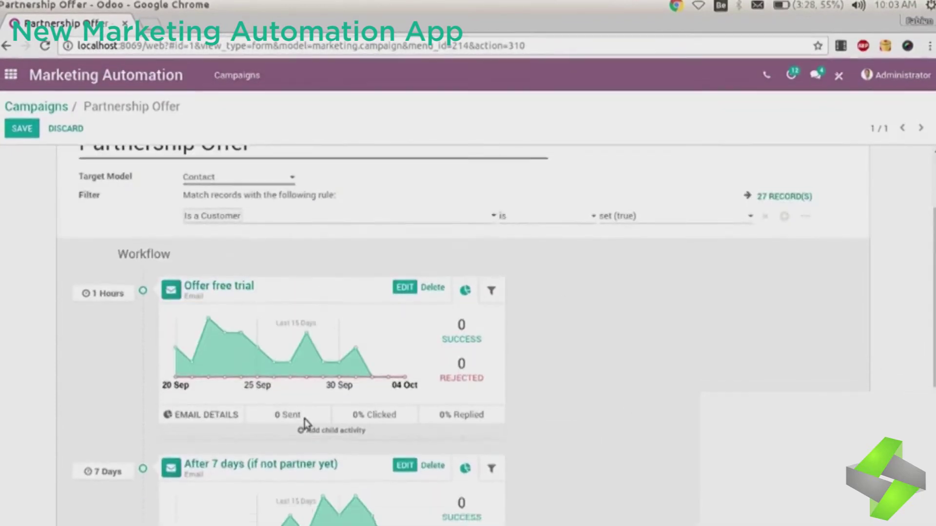
Step: Add a child activity named 'Mes' under Offer free trial
left_click(307, 431)
left_click(302, 205)
left_click(312, 222)
left_click(299, 239)
left_click(247, 165)
type("Me")
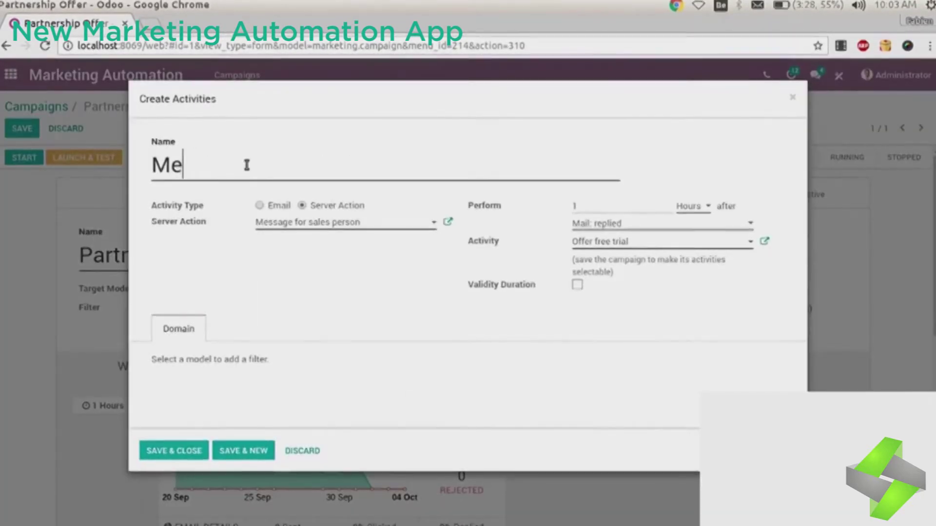
type("s")
Step: Make it an email activity using a new template 'jkhjk' with a banner block
left_click(259, 205)
left_click(269, 220)
type("jkhjk")
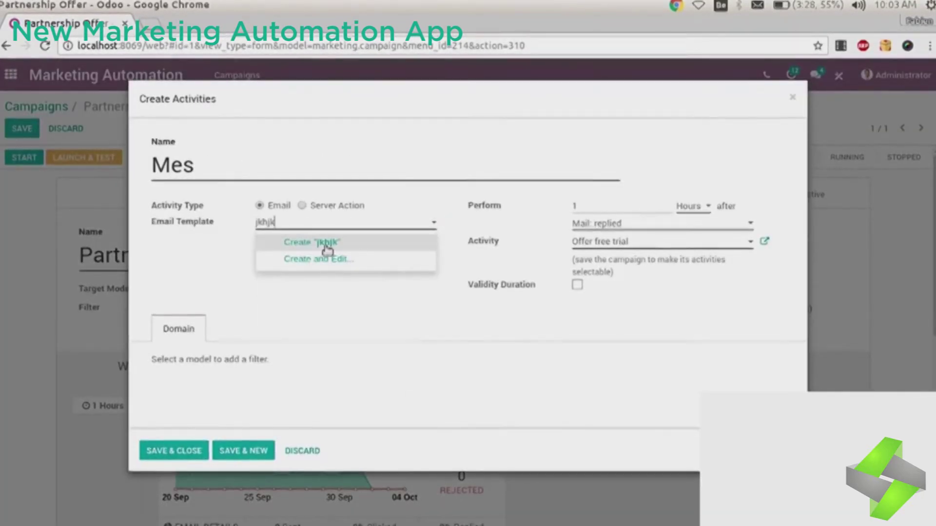
left_click(335, 258)
left_click(380, 341)
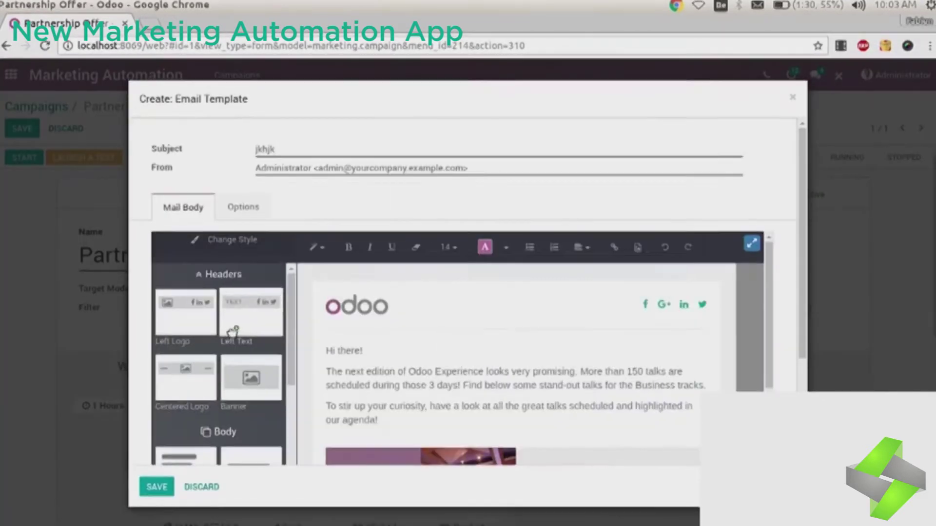
left_click_drag(251, 378, 451, 309)
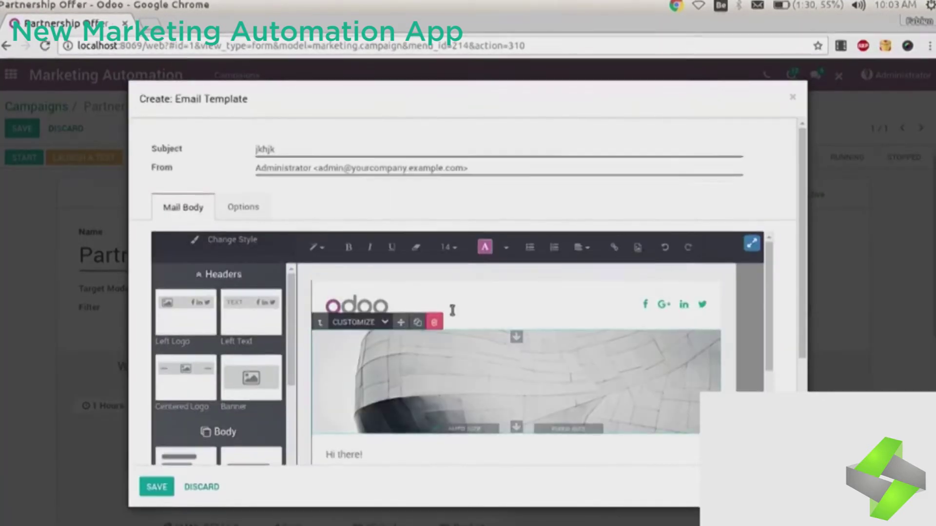
left_click(156, 487)
Step: Set a 2-day delay and save the activity
left_click(576, 206)
type("2")
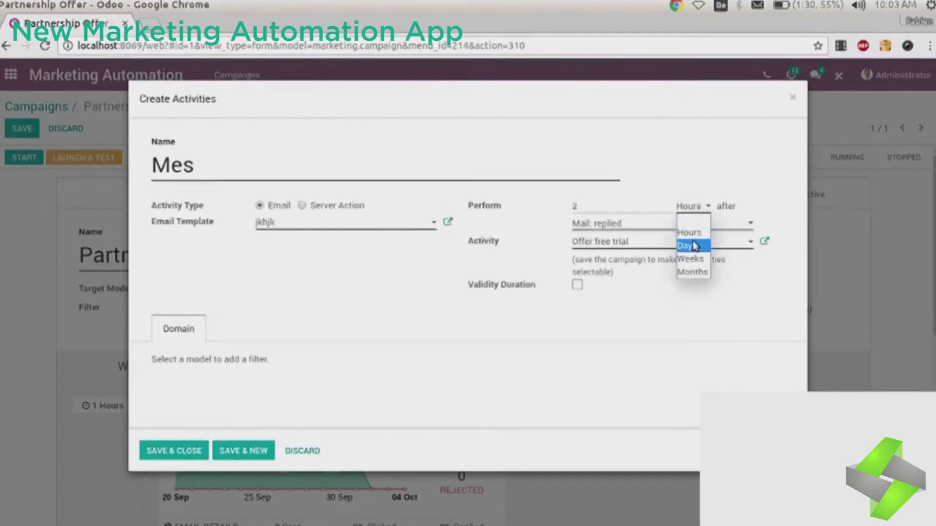
left_click(660, 225)
left_click(648, 226)
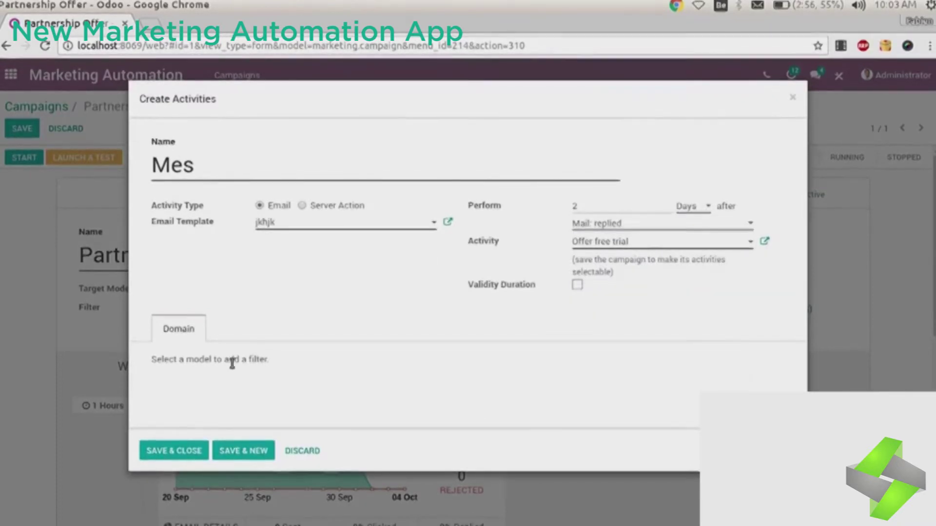
left_click(169, 450)
Step: Discard the unsaved campaign edits, including the cleared target model, and confirm the warning
scroll(438, 385, "up", 2)
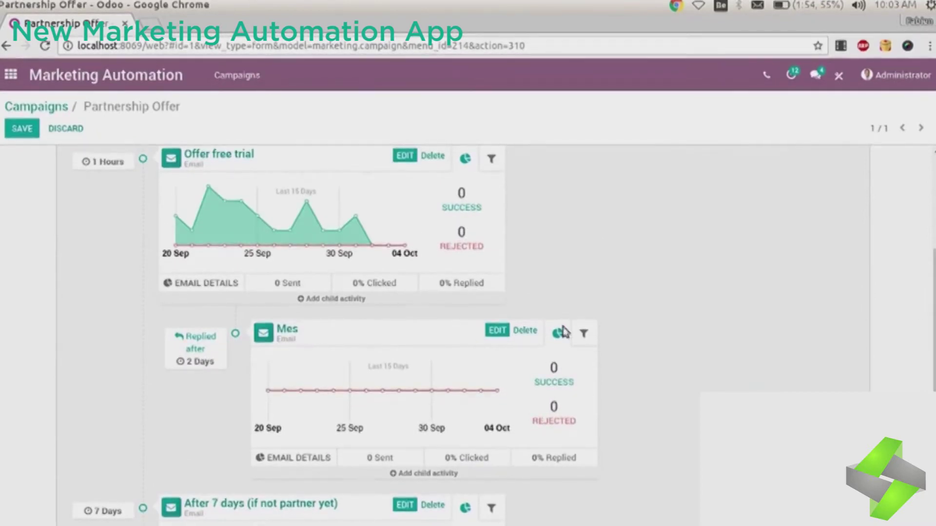
scroll(251, 288, "up", 5)
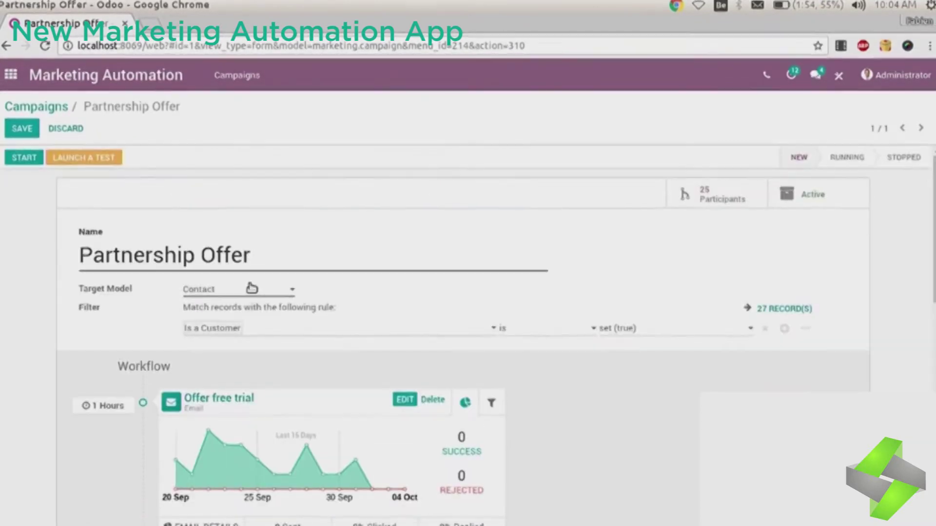
left_click(251, 289)
key("BackSpace")
key("BackSpace")
key("BackSpace")
key("BackSpace")
key("BackSpace")
key("BackSpace")
key("BackSpace")
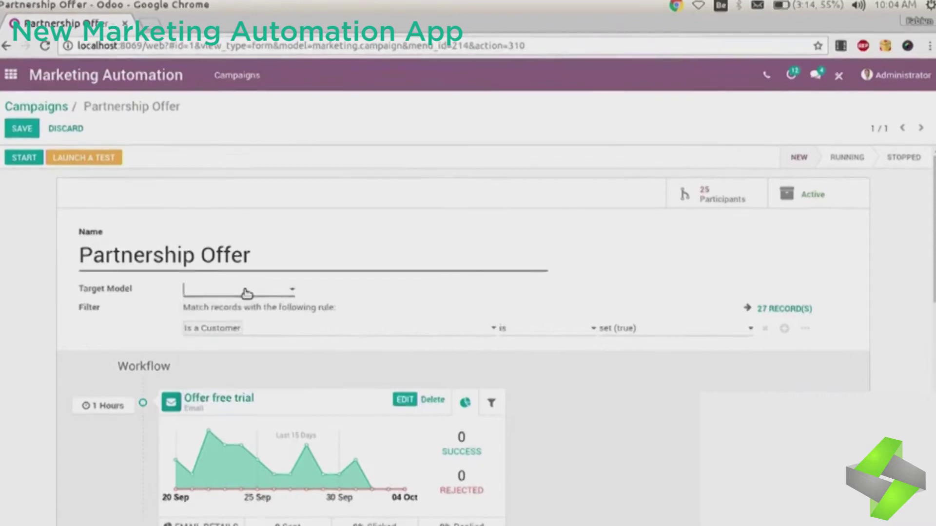
left_click(66, 128)
left_click(265, 174)
Step: Launch a test run for Agrolait, run the After 7 days activity, and open the first participant
left_click(94, 163)
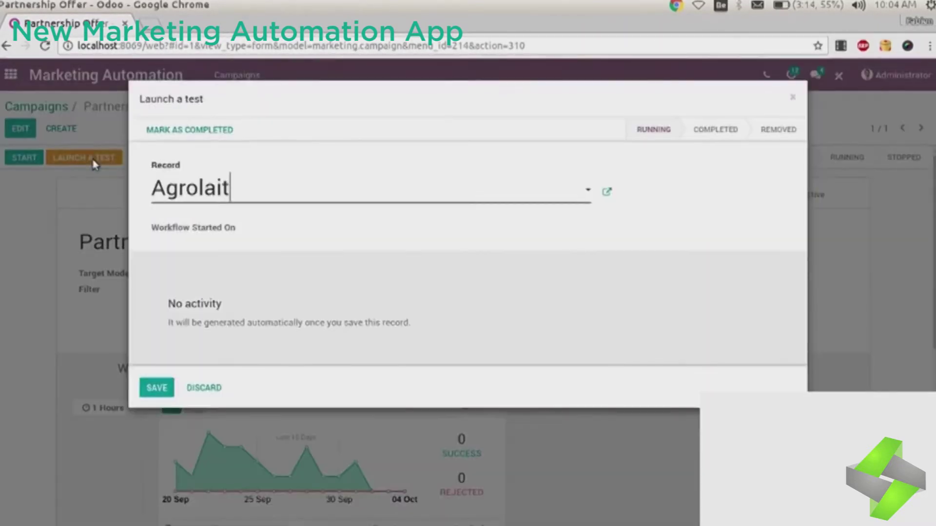
left_click(157, 388)
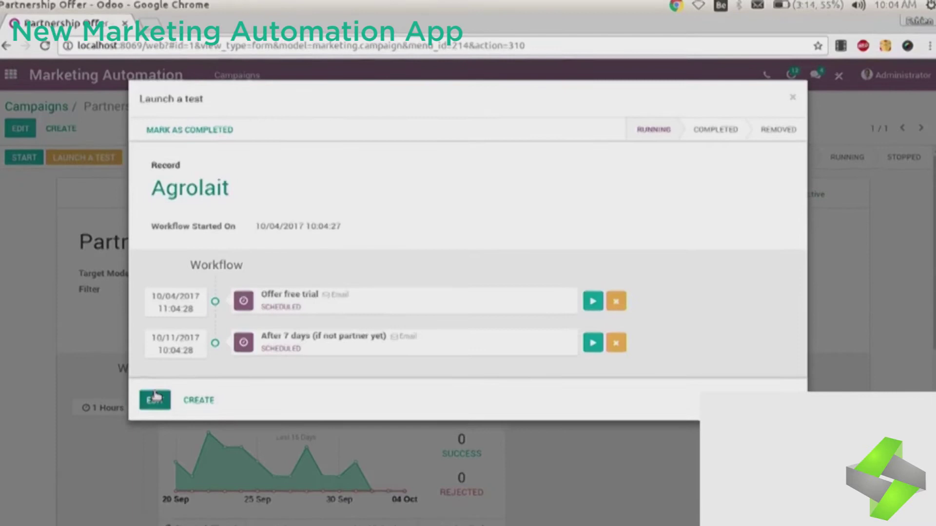
left_click(592, 344)
left_click(706, 200)
left_click(412, 200)
scroll(918, 375, "down", 2)
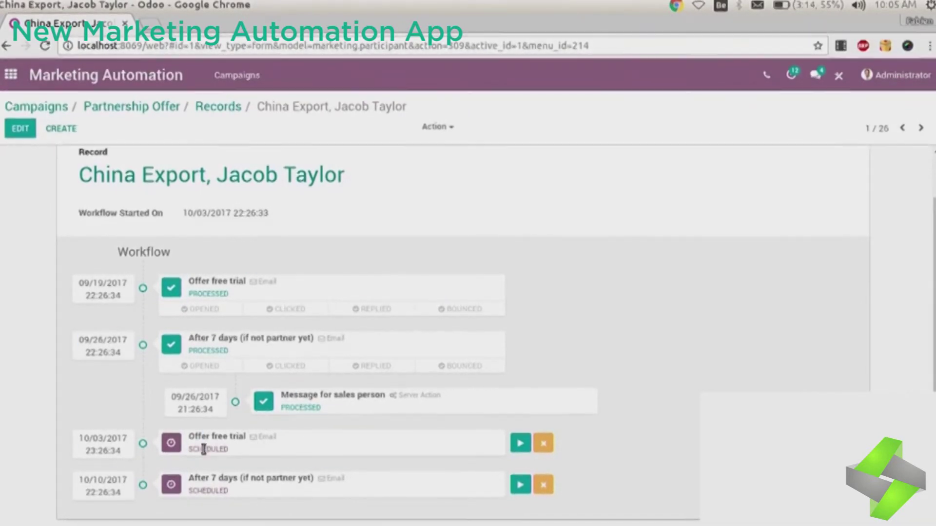
Step: Run the participant's last scheduled activity immediately so it is processed now
left_click_drag(239, 478, 262, 479)
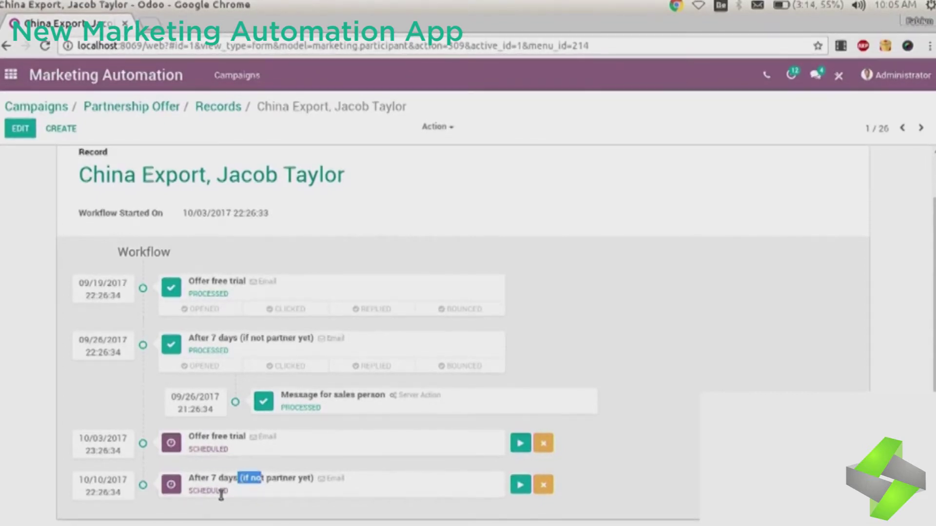
left_click(520, 485)
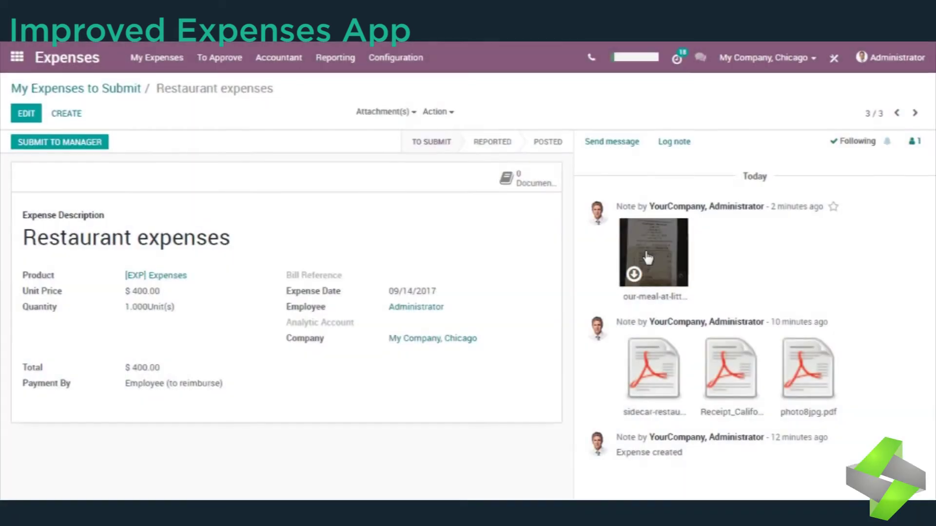
Step: Enlarge the meal receipt photo and step through every attached receipt until it returns to the first
left_click(648, 257)
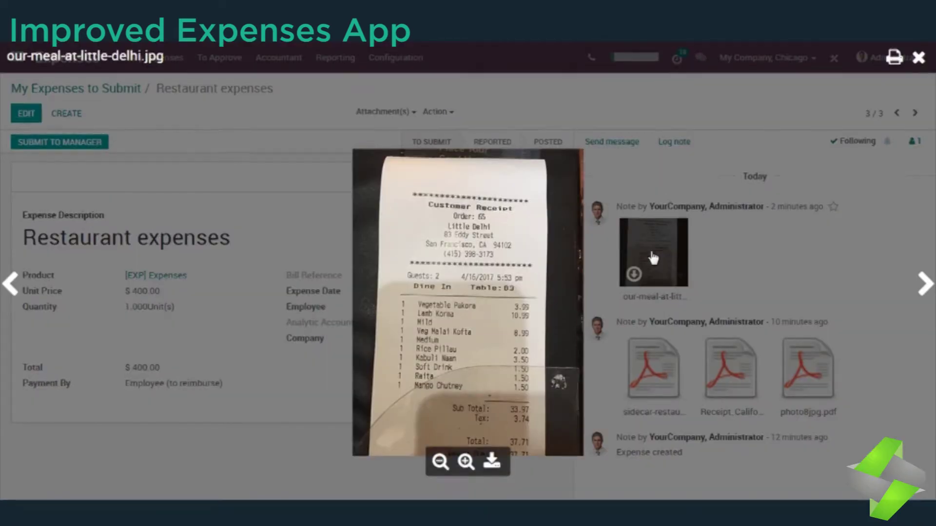
left_click(920, 284)
left_click(923, 286)
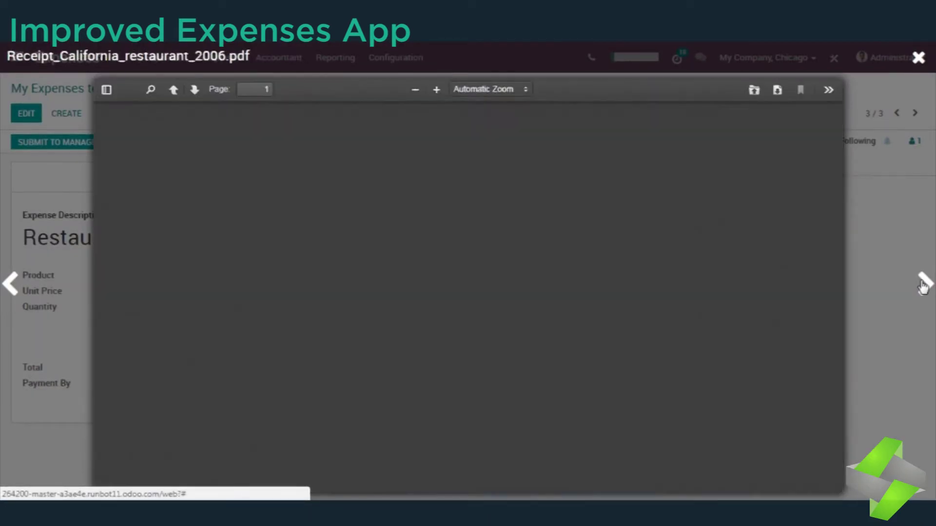
left_click(922, 286)
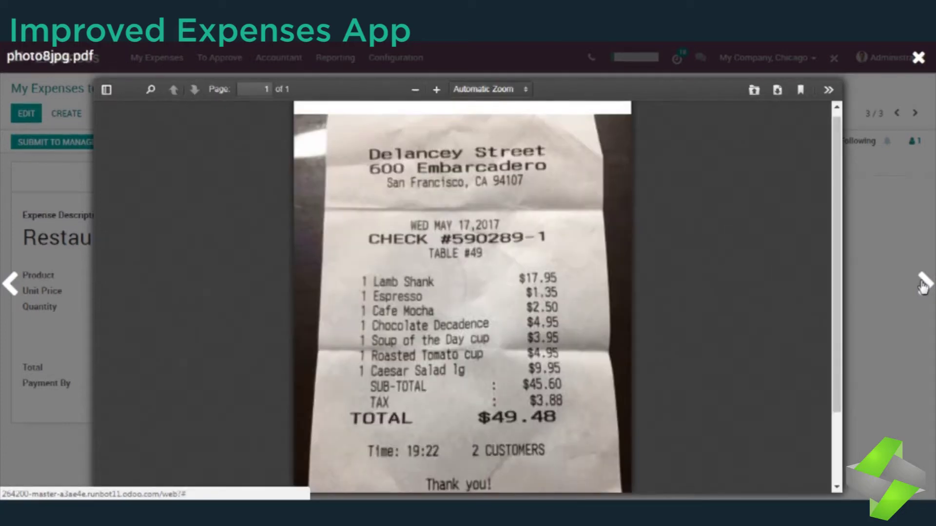
left_click(923, 287)
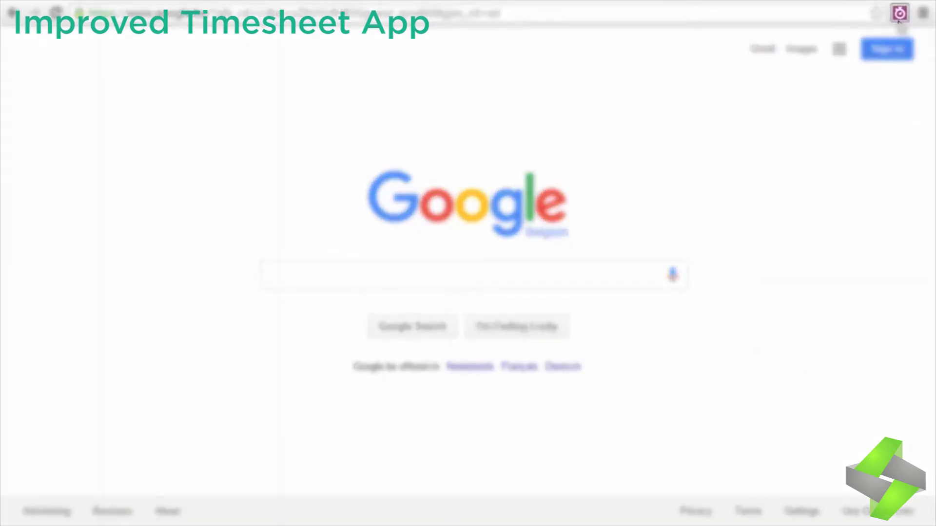
Step: Show today's timesheet entries from the Chrome extension and start the timer for a new activity
left_click(899, 19)
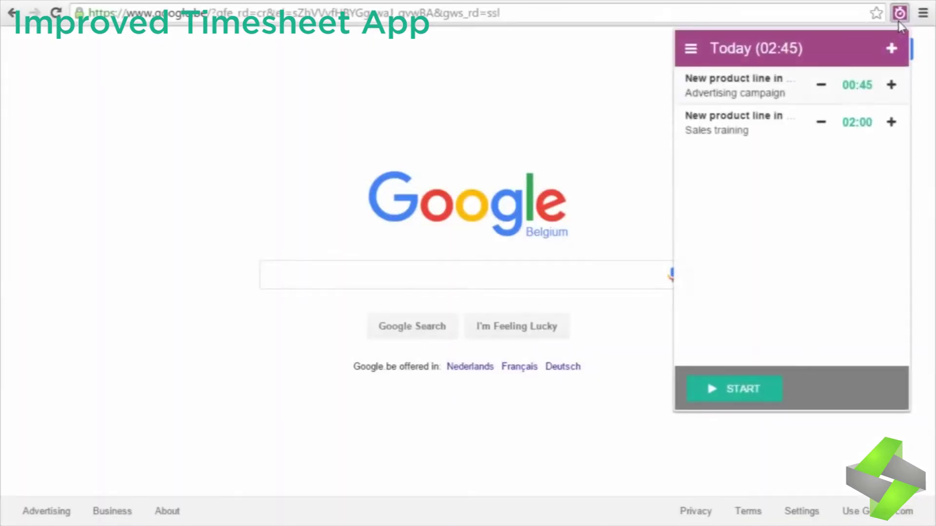
left_click(753, 389)
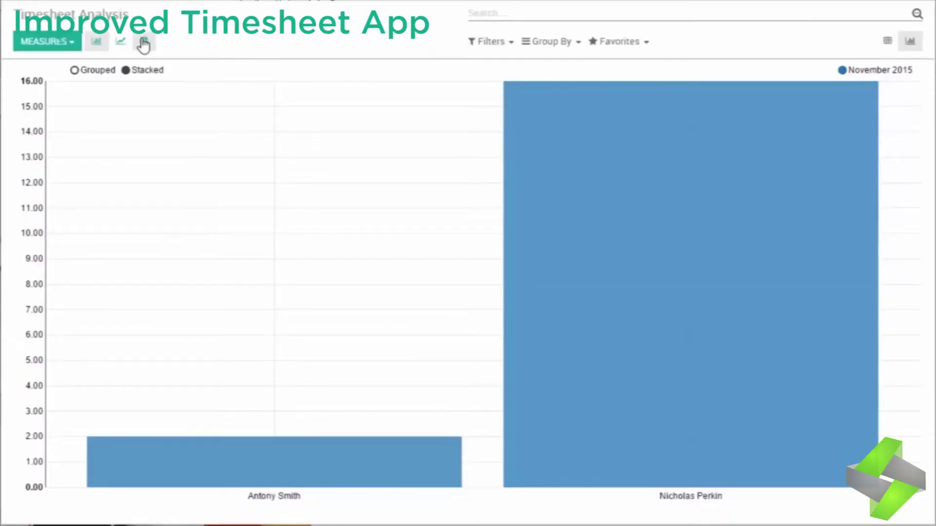
Step: Show the timesheet hours as a pie chart grouped by user
left_click(144, 44)
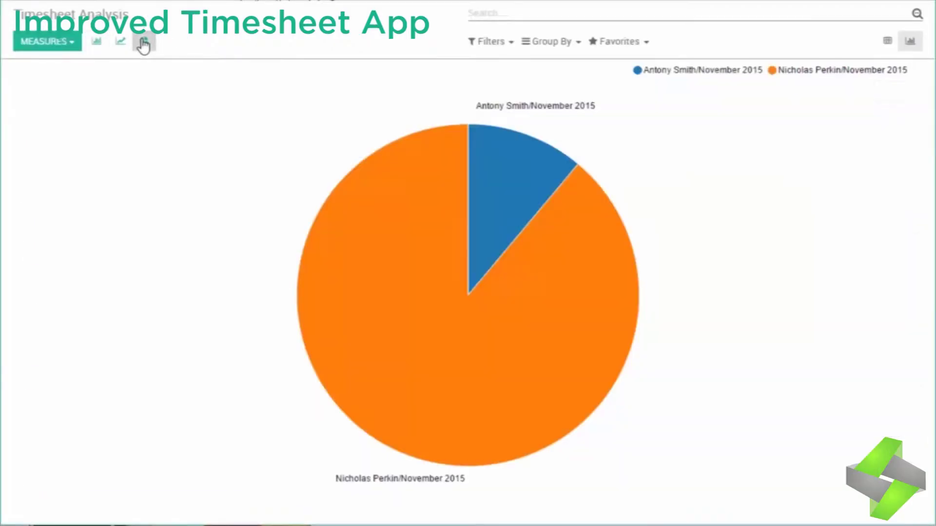
left_click(542, 48)
left_click(548, 63)
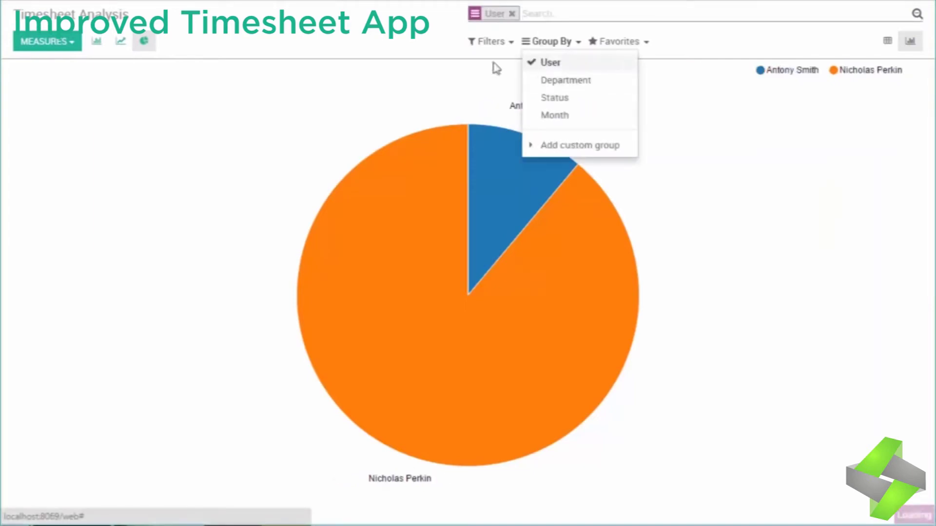
left_click(381, 45)
Step: Switch to a pivot table with the first user's hours by date, then edit a forecast's end date
left_click(887, 43)
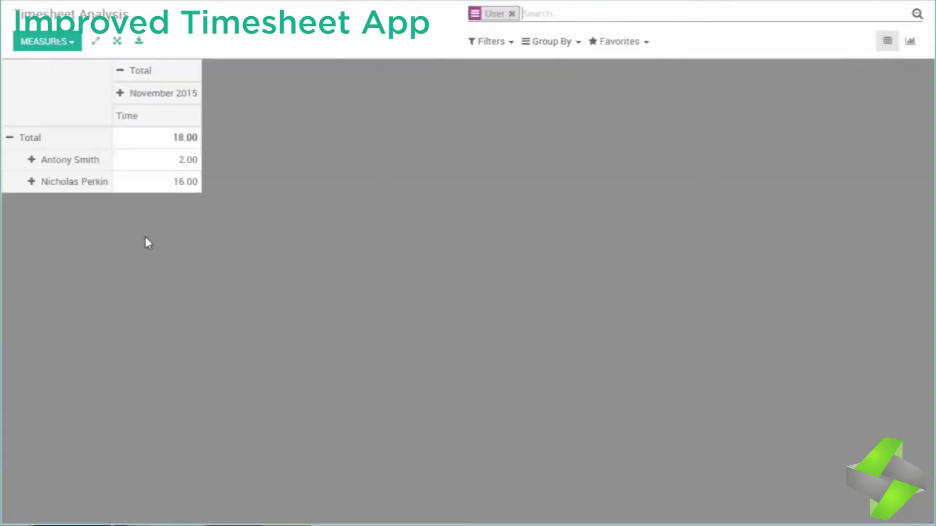
left_click(34, 161)
left_click(81, 180)
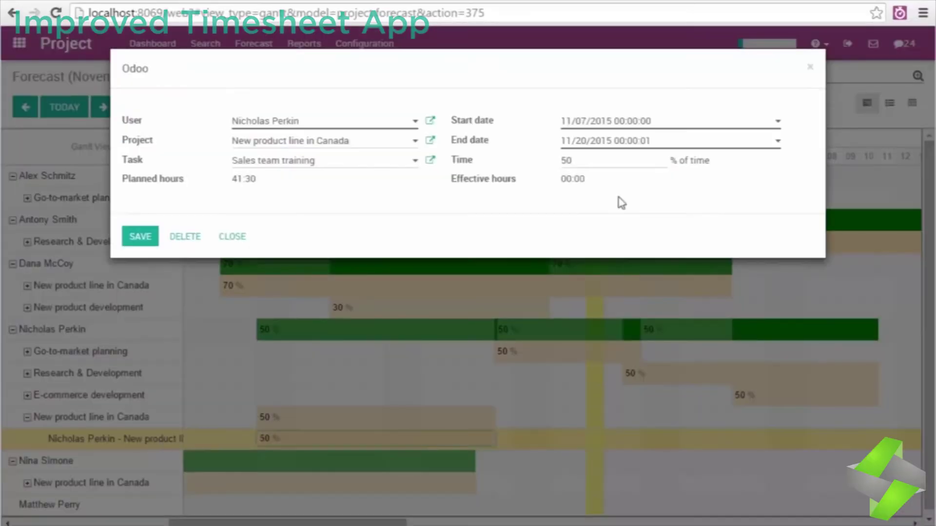
left_click(582, 140)
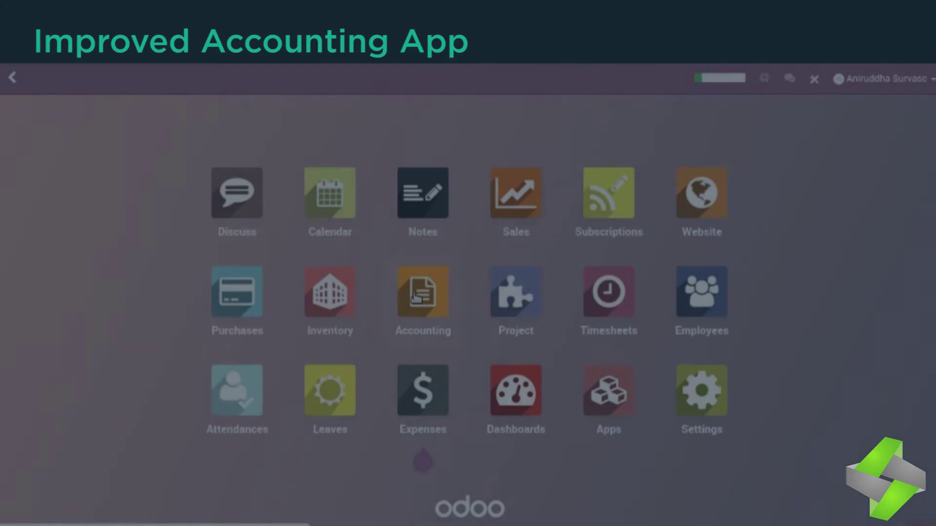
Step: Open Accounting's Configuration > Settings and scroll down to the Electronic invoicing (MX) section
left_click(415, 298)
left_click(436, 79)
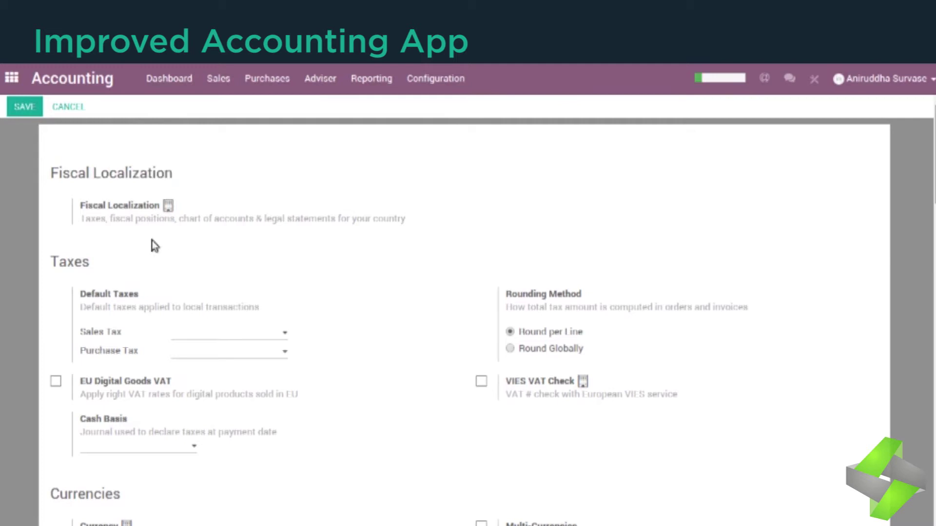
scroll(160, 342, "down", 2)
left_click(138, 342)
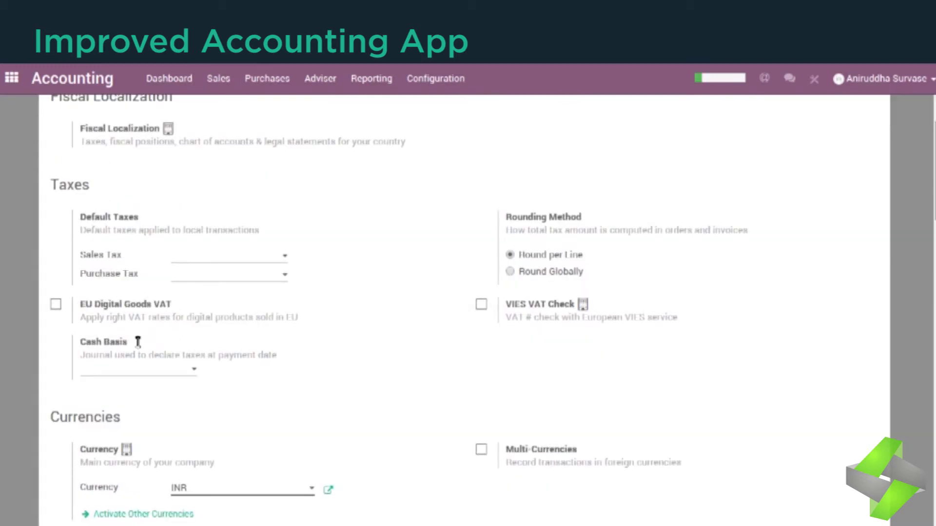
left_click(261, 349)
scroll(261, 349, "down", 10)
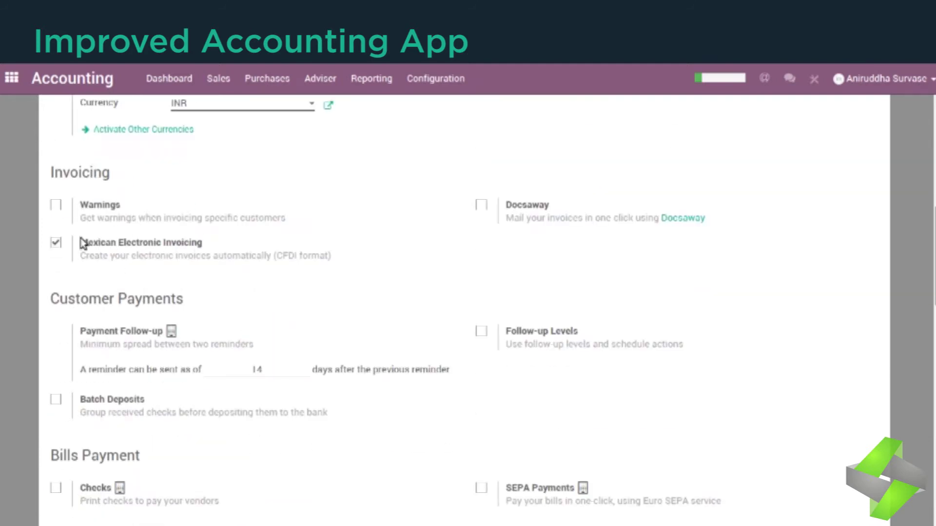
scroll(257, 287, "down", 5)
scroll(254, 280, "down", 3)
scroll(263, 255, "down", 2)
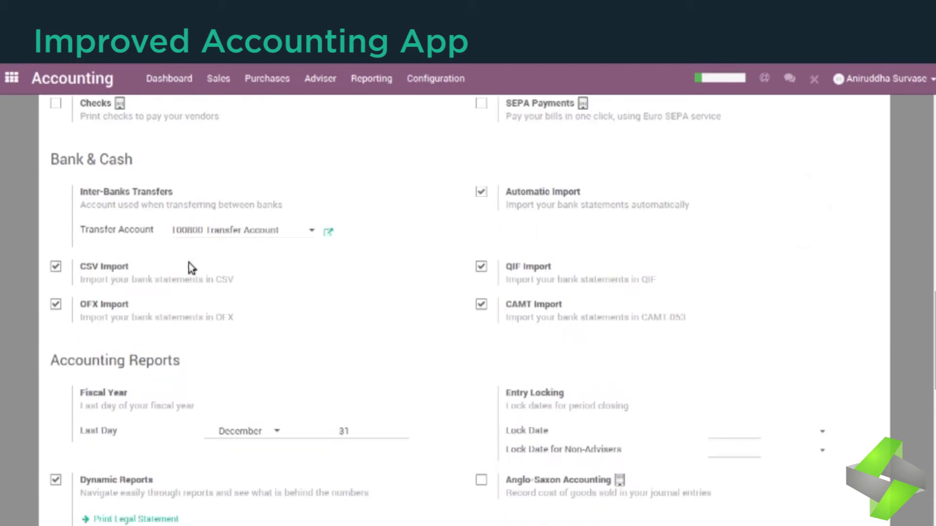
scroll(553, 320, "down", 9)
scroll(343, 334, "down", 7)
left_click_drag(213, 203, 59, 209)
scroll(315, 224, "down", 1)
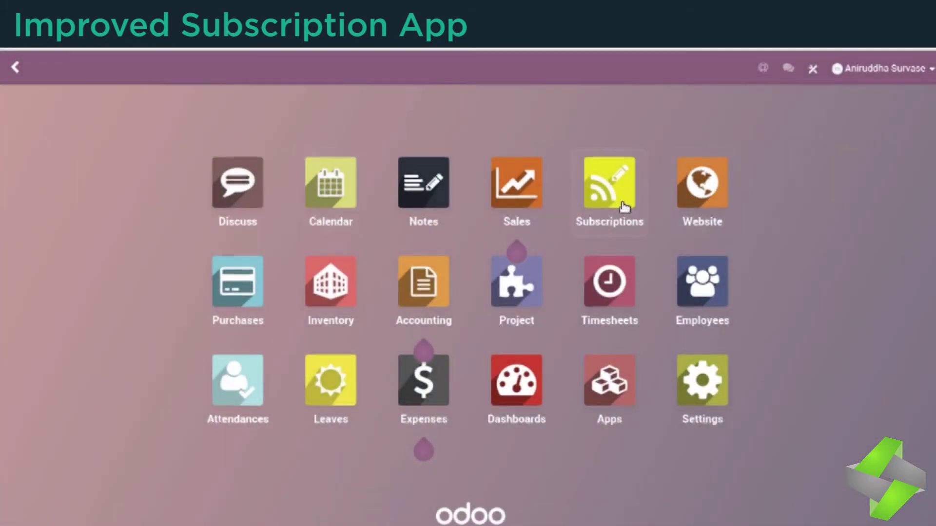
Step: In Subscriptions, list those To Renew, then all subscriptions, and open SUB002
left_click(624, 207)
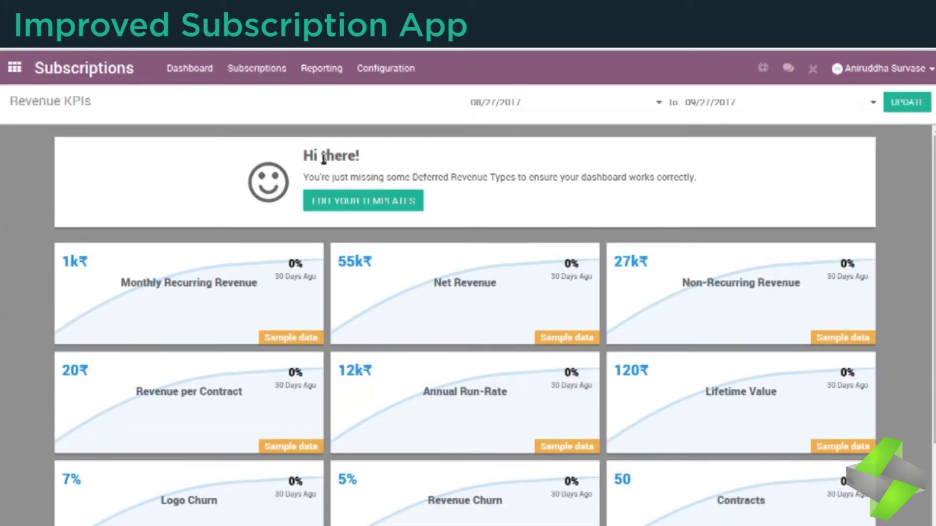
left_click(250, 72)
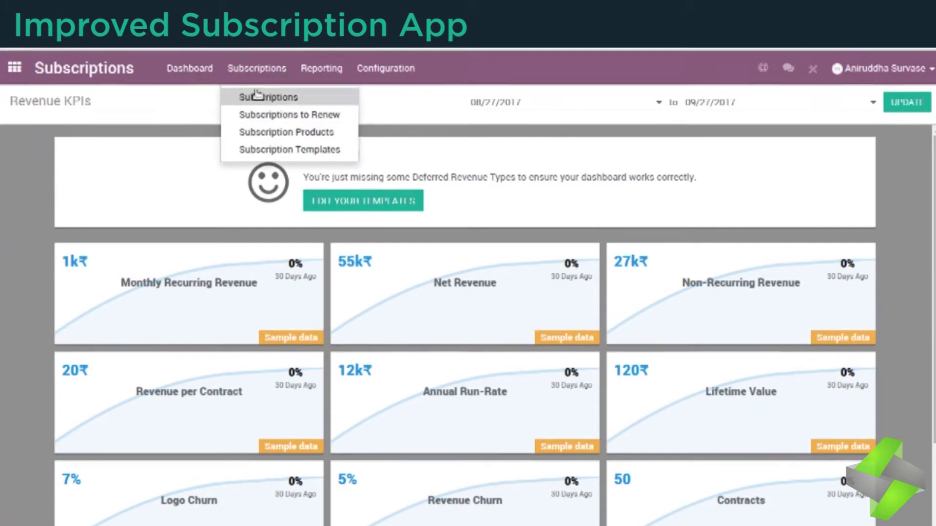
left_click(255, 113)
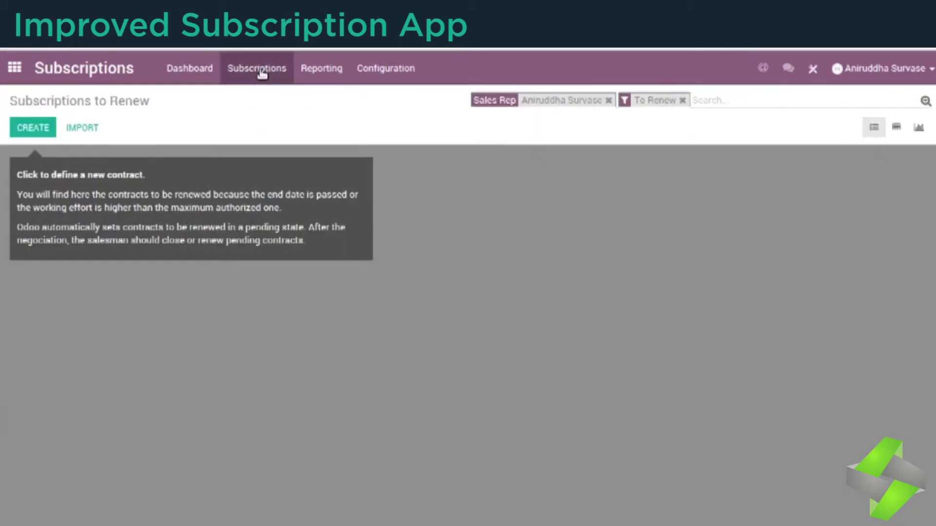
left_click(257, 71)
left_click(261, 96)
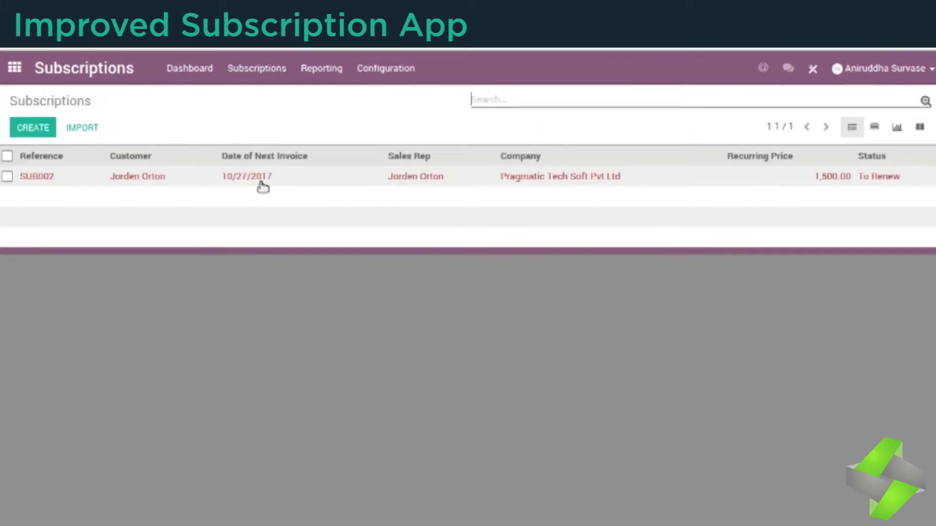
left_click(261, 178)
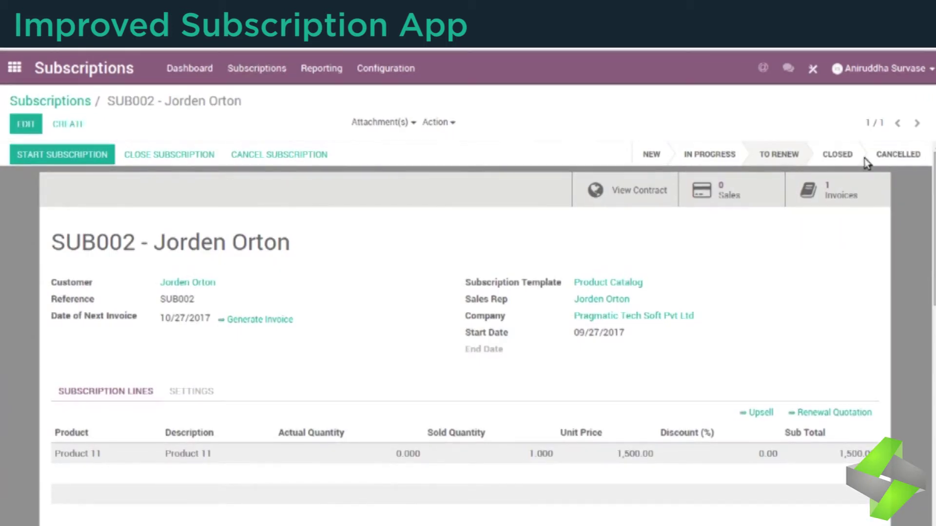
Step: Browse Subscription Products, open Product 11, then show the Revenue KPIs dashboard
left_click(256, 71)
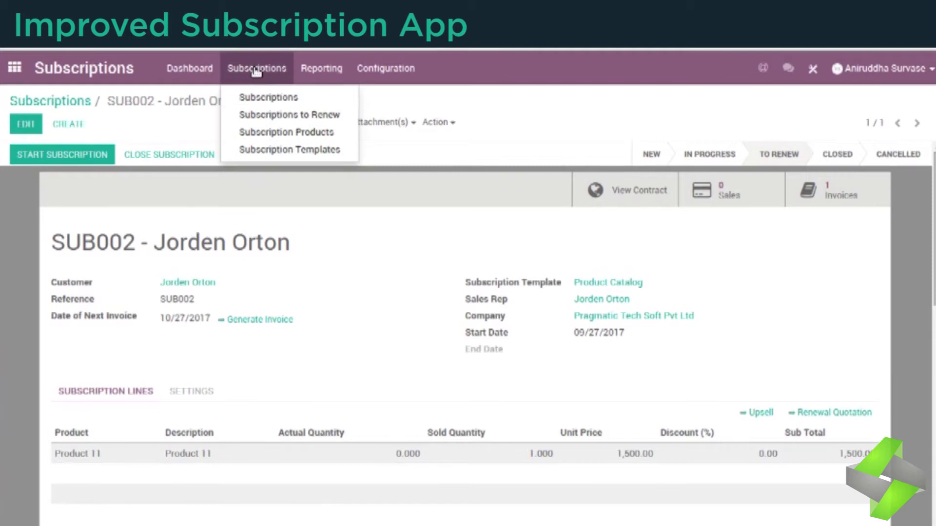
left_click(257, 134)
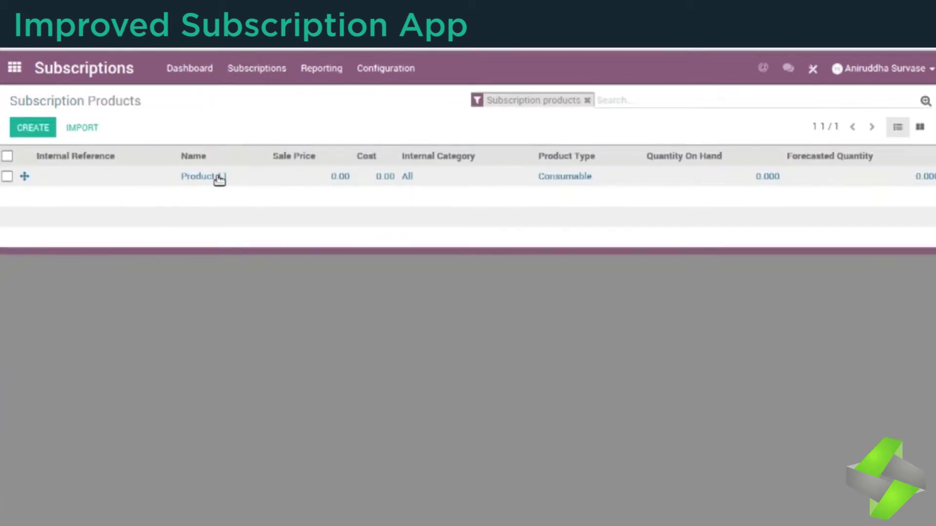
left_click(217, 179)
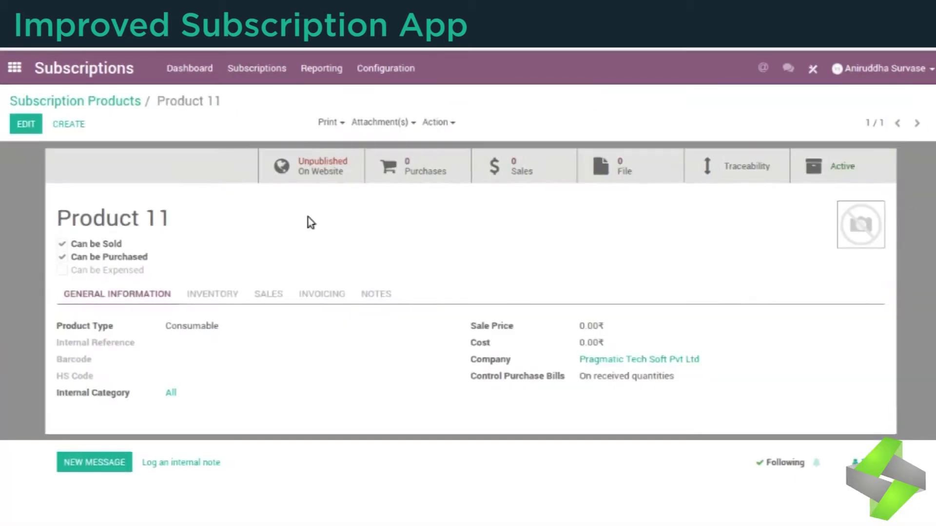
left_click(251, 67)
left_click(204, 68)
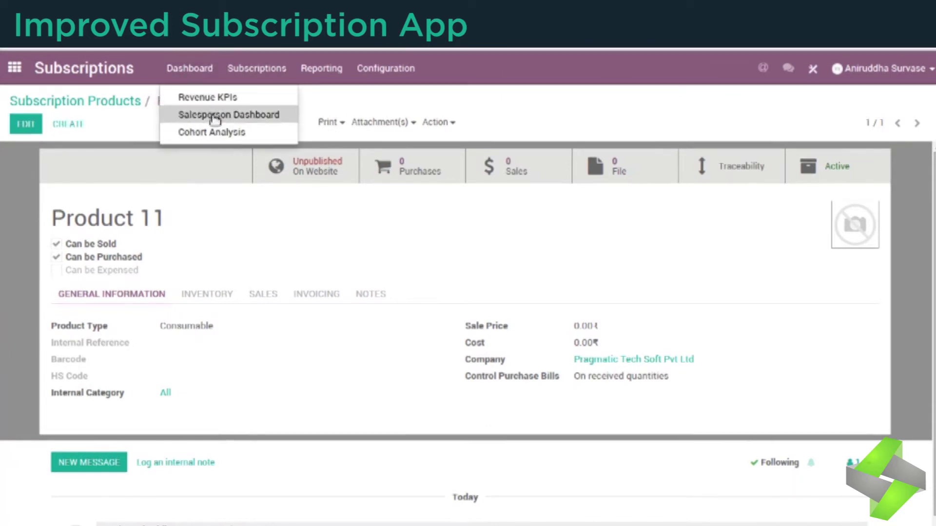
left_click(213, 97)
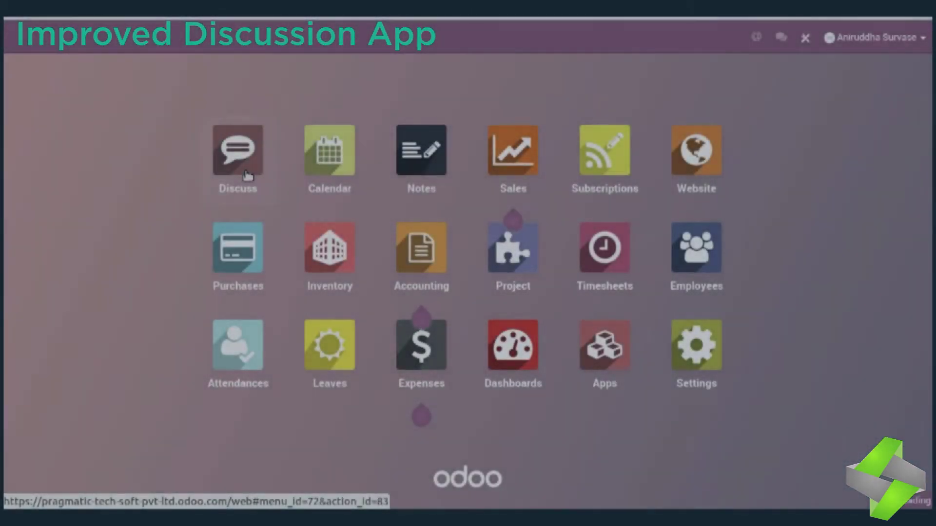
Step: In #Odoo 11 Discussion, send 'Hello what bout' mentioning a user and linking #Odoo 11 Discussion and #Discussion Group
left_click(247, 176)
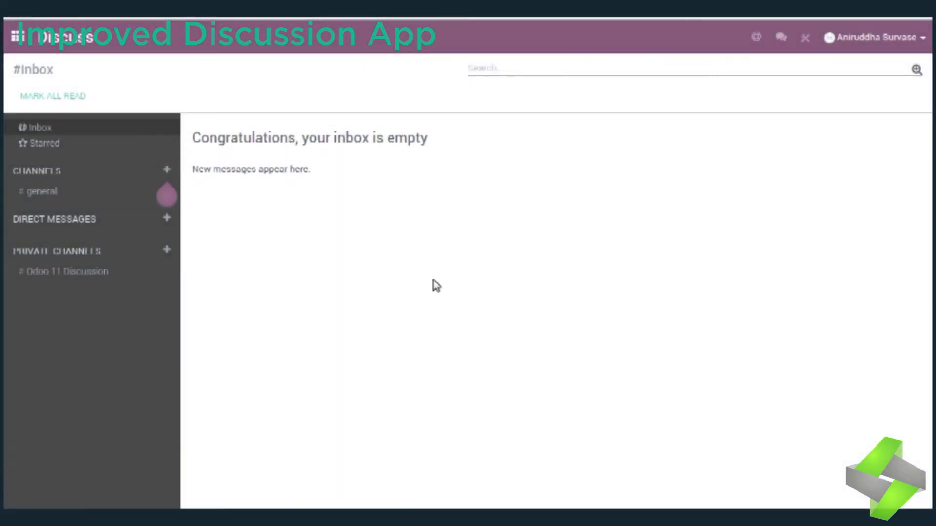
left_click(69, 271)
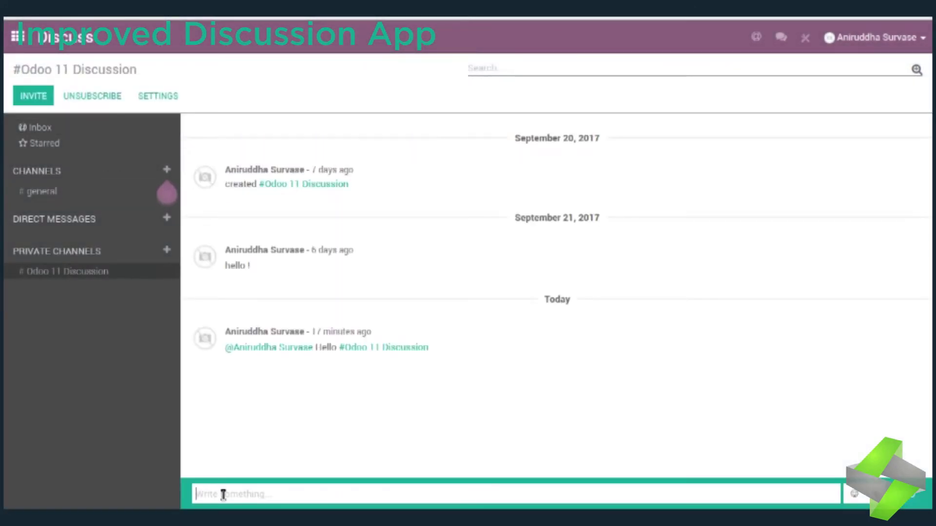
type("@")
left_click(253, 472)
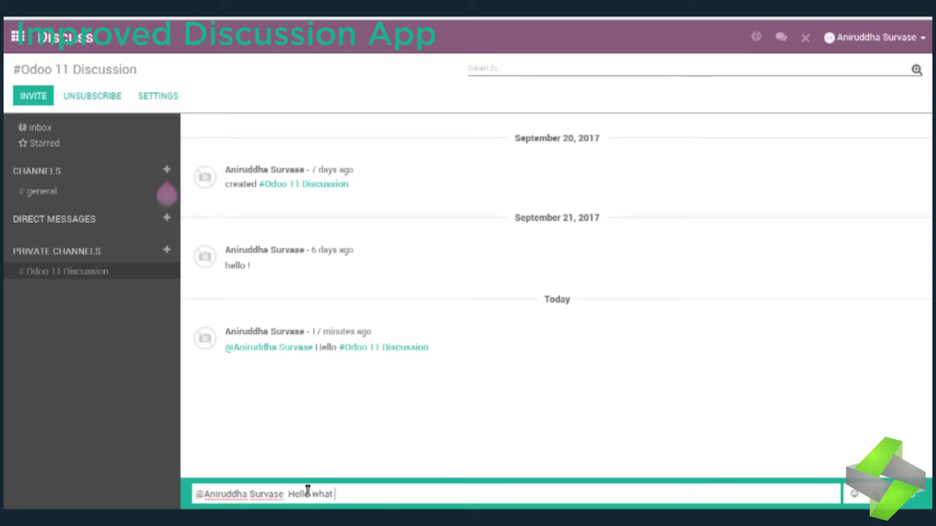
type("Hello what bout #")
left_click(278, 469)
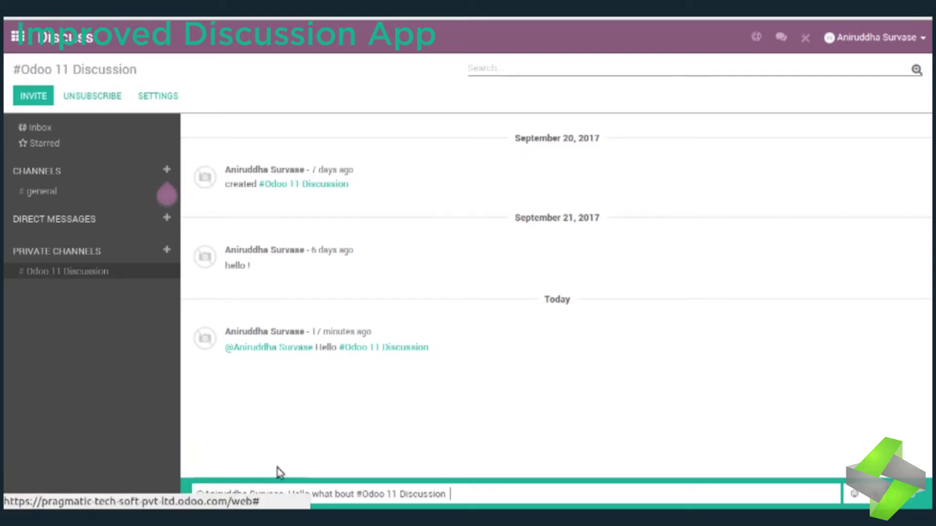
type("#")
left_click(286, 441)
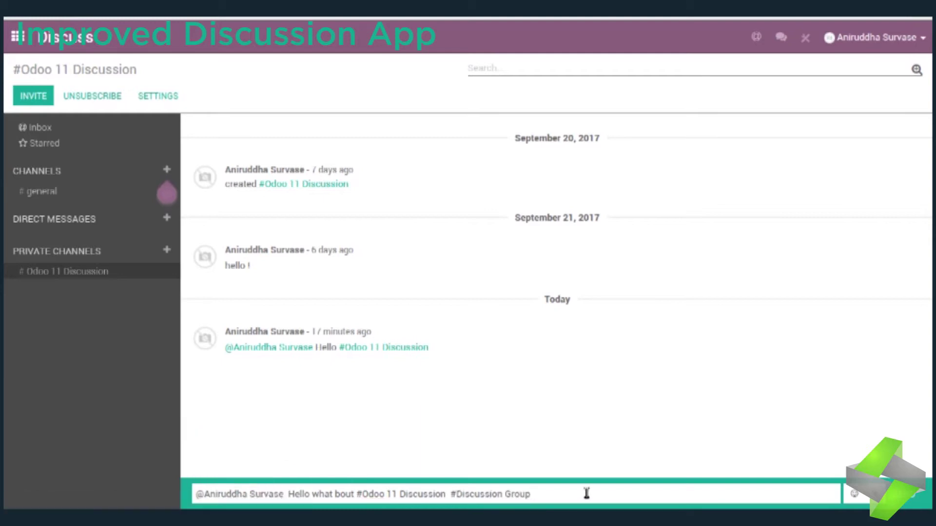
key("Return")
Step: Post a 'Thank You!' message mentioning the colleague, then open and close the Invite dialog
left_click(409, 476)
type("Thank You!")
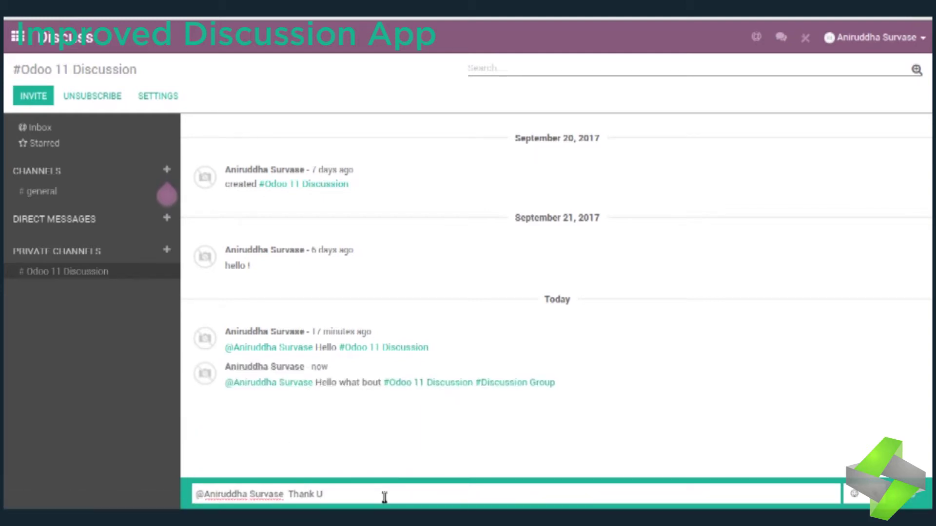
left_click(915, 502)
left_click(692, 469)
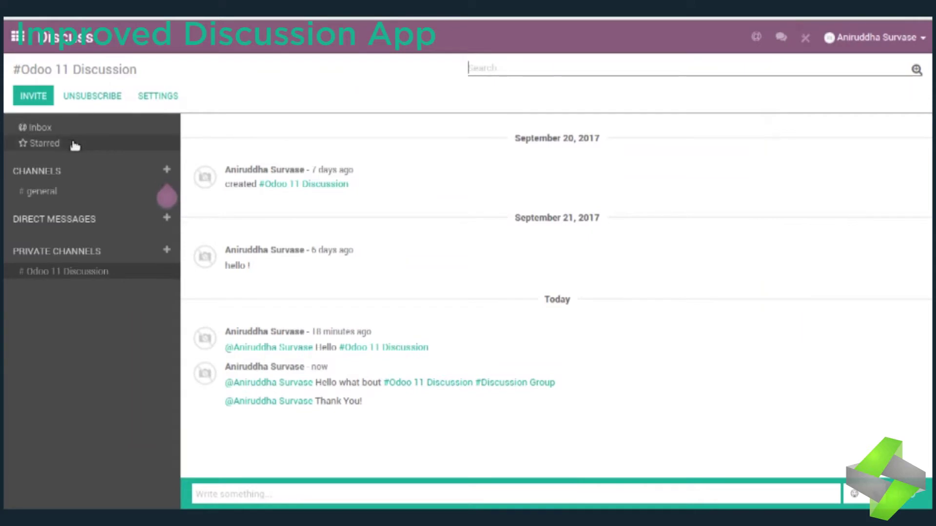
left_click(33, 96)
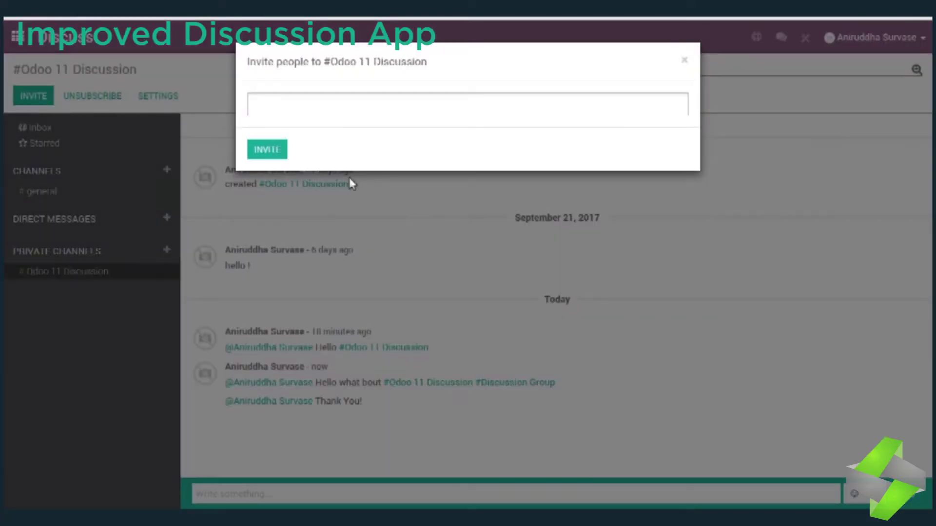
left_click(684, 60)
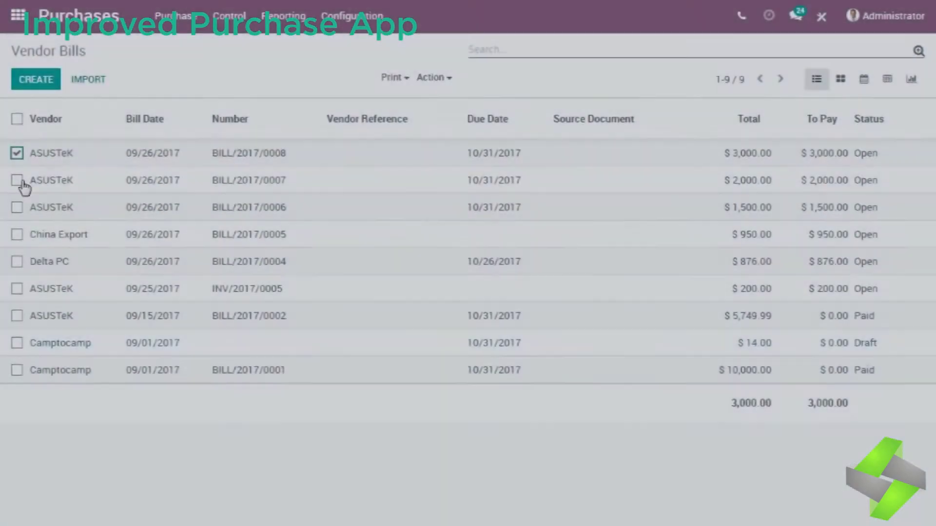
Step: Select the five open vendor bills and register their payment from the Bank (USD) journal
left_click(17, 180)
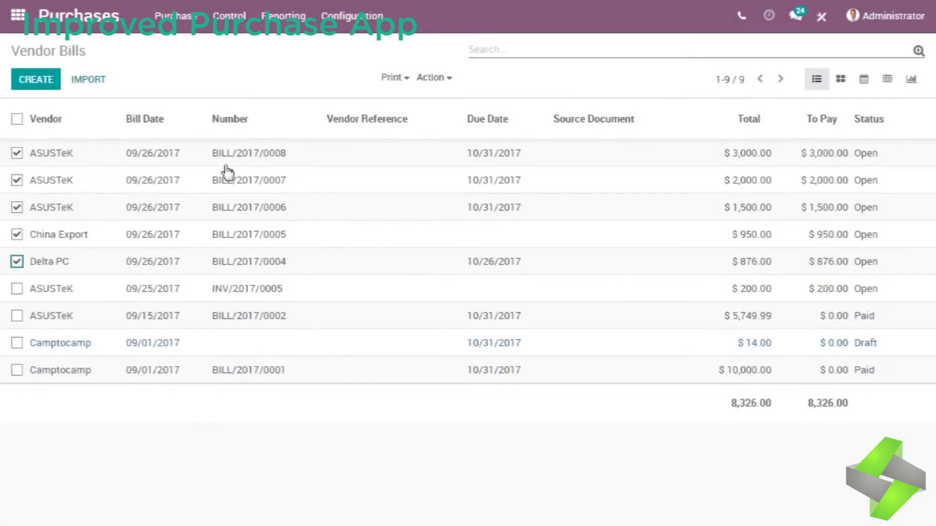
left_click(438, 82)
left_click(454, 142)
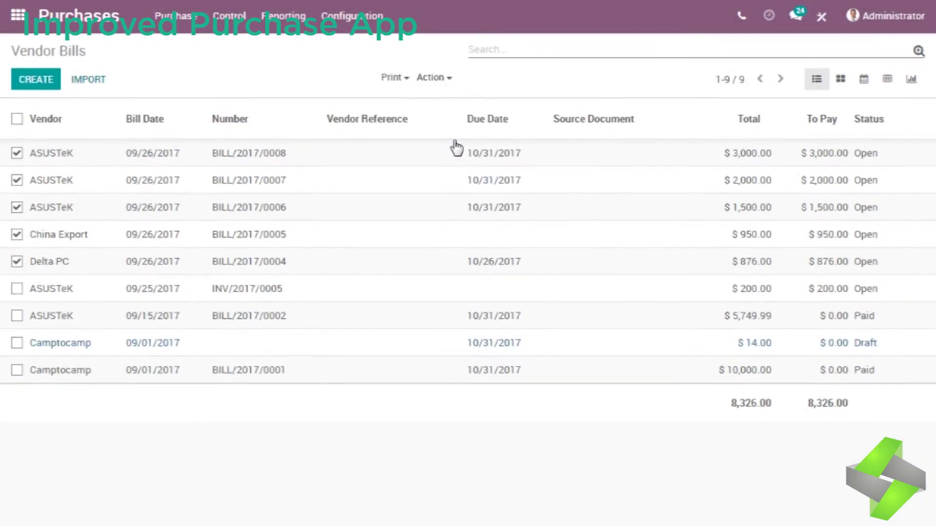
left_click(316, 114)
left_click(273, 134)
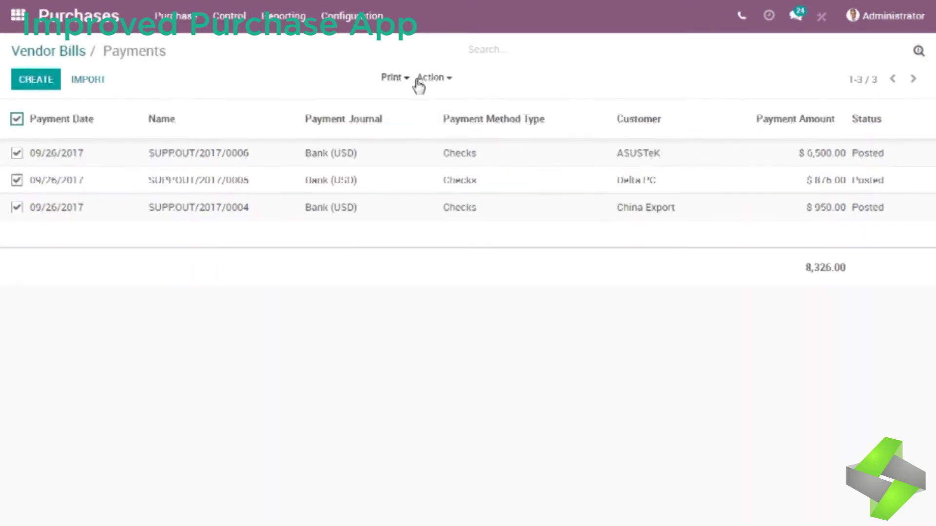
Step: Print the payments as Print Check (Top) checks
left_click(390, 80)
left_click(411, 119)
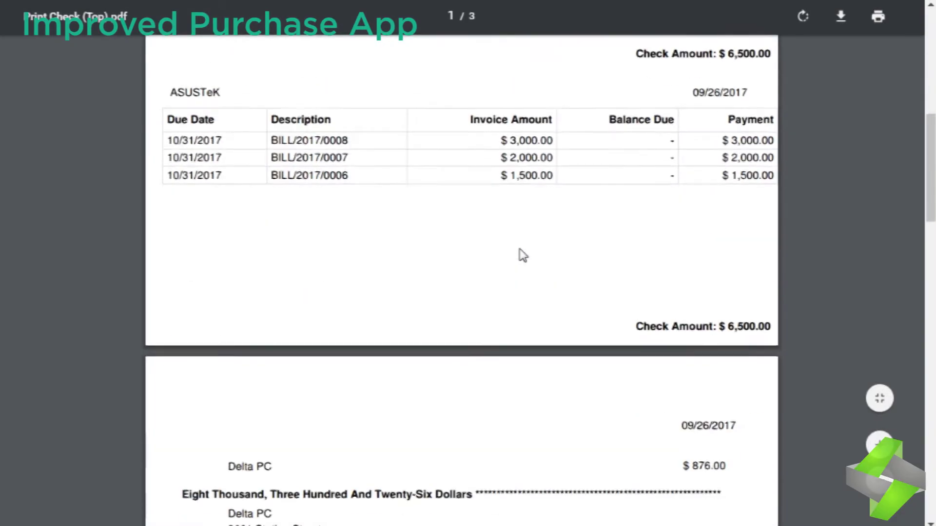
scroll(520, 265, "down", 12)
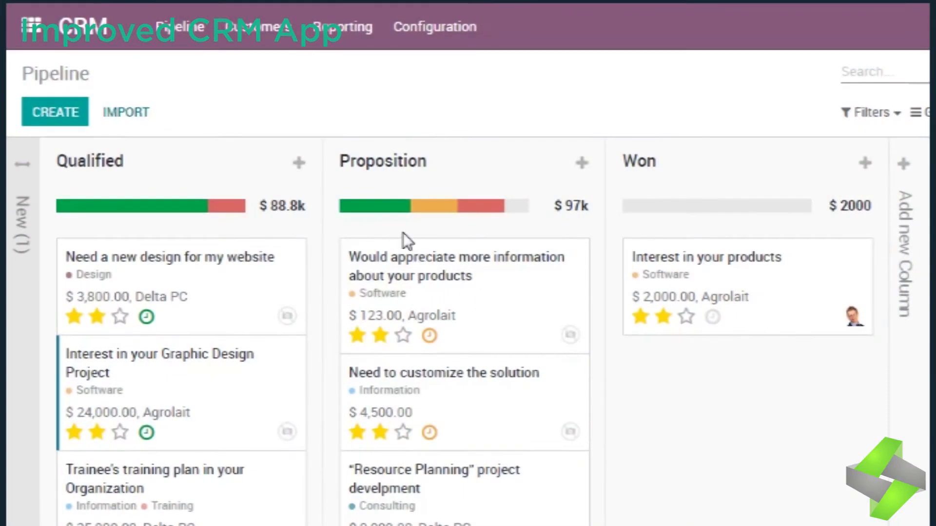
left_click(379, 214)
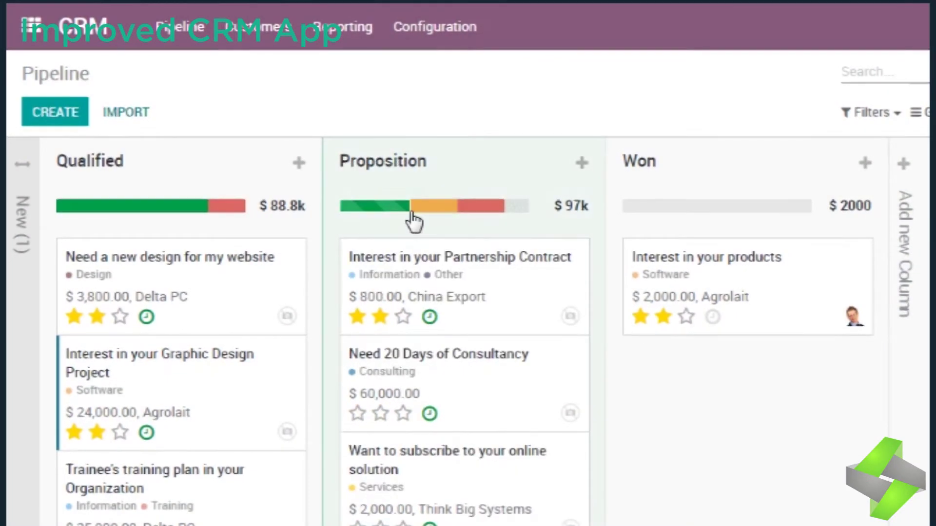
left_click(434, 216)
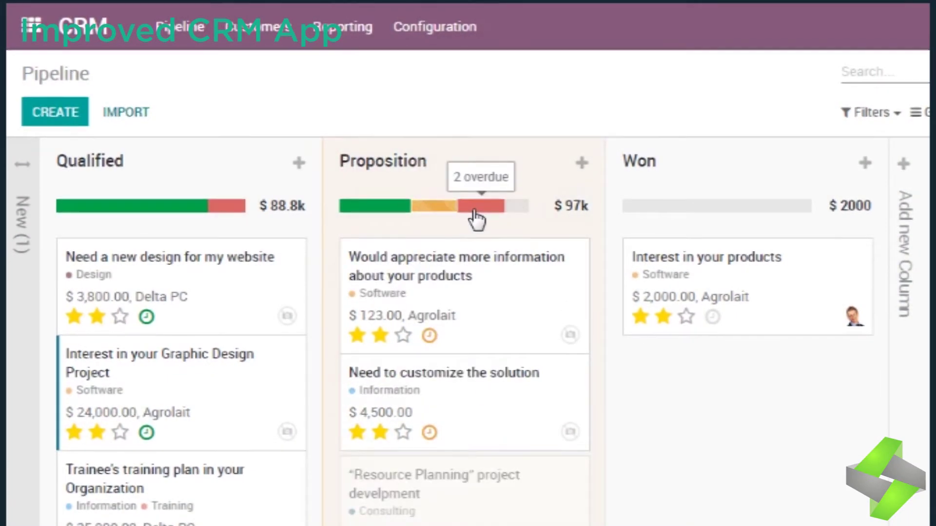
left_click(478, 217)
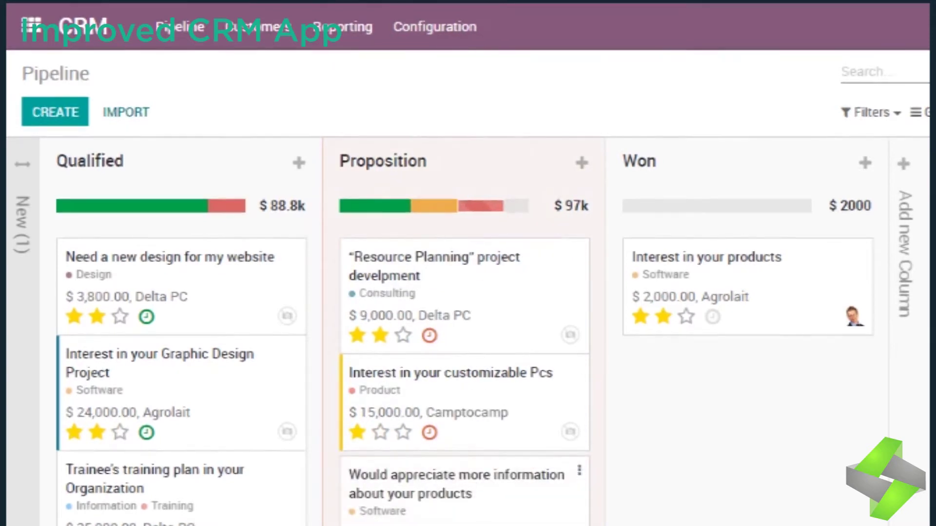
left_click(517, 209)
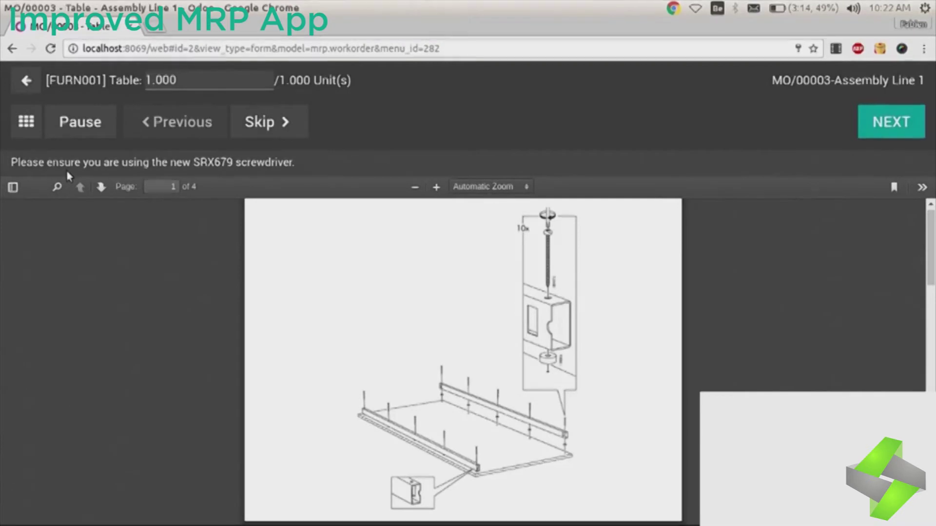
Step: Glance at the block, scrap and quality alert options and select the screwdriver instruction text
left_click(27, 121)
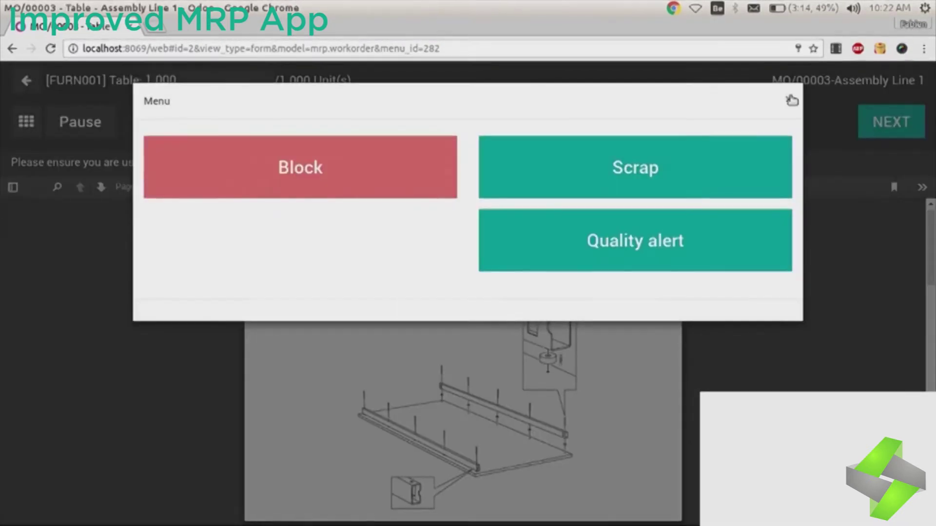
left_click(789, 97)
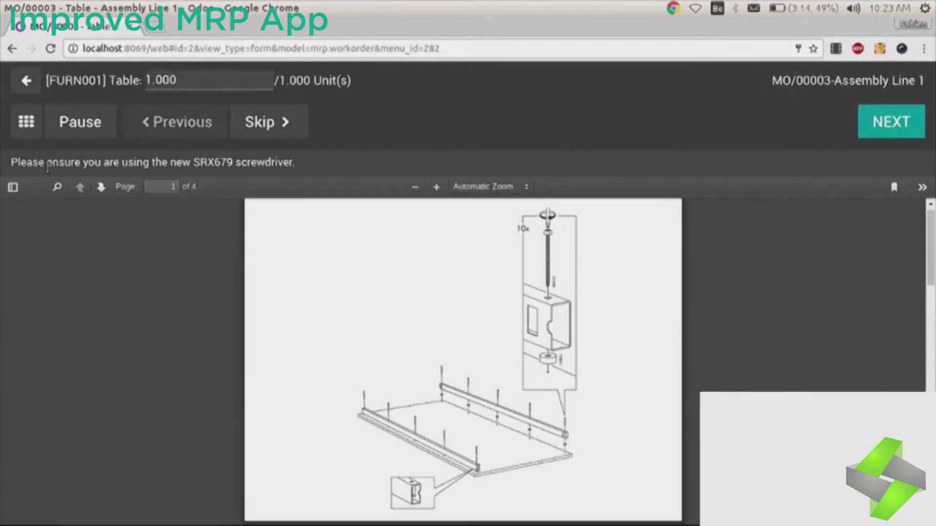
left_click_drag(104, 166, 154, 166)
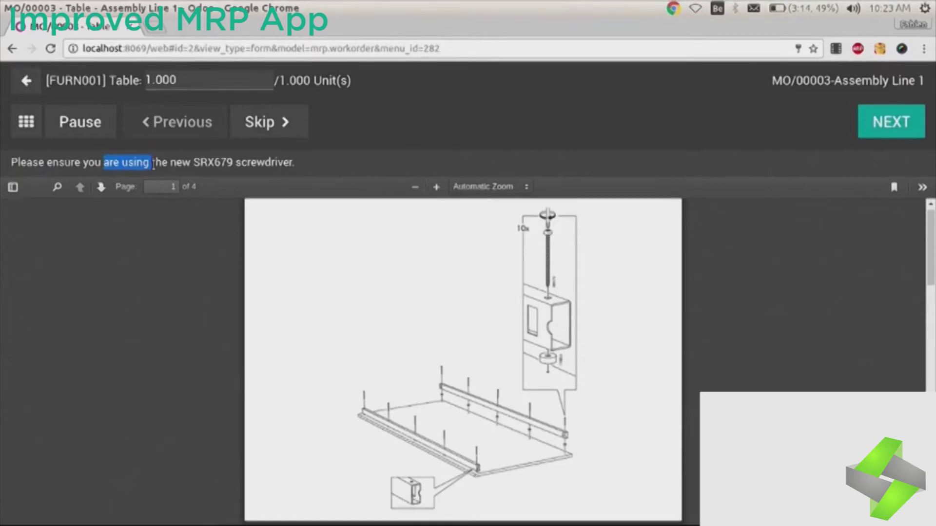
triple_click(256, 166)
Step: Enter table head serial number TABEL011 and validate the step
left_click(889, 122)
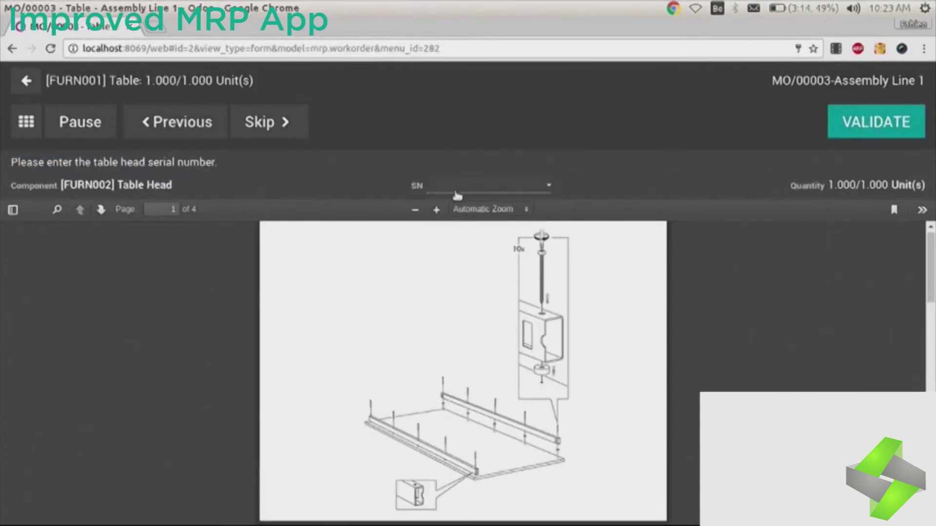
left_click(482, 185)
type("TABEL011")
left_click(468, 206)
left_click(857, 122)
Step: Upload a table head photo, pass the fastenings check, and record a 90-degree angle
left_click(111, 189)
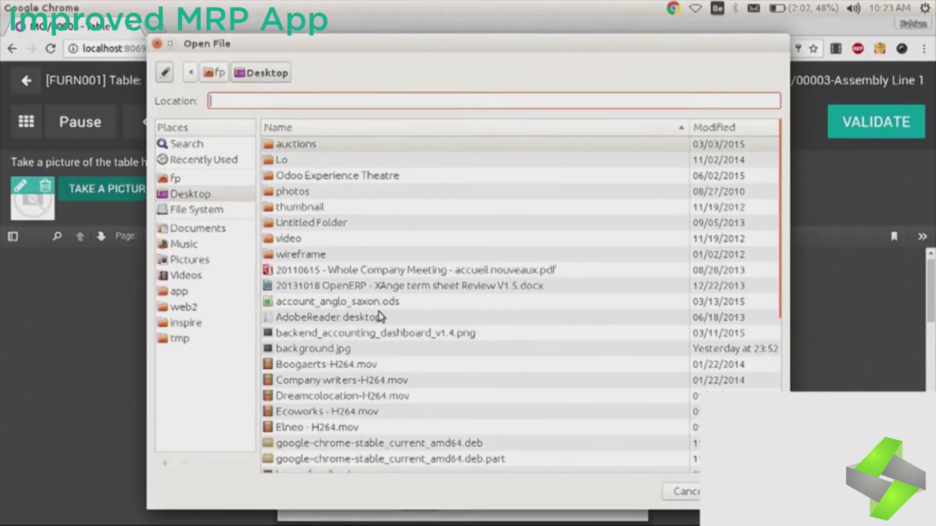
double_click(380, 333)
left_click(860, 122)
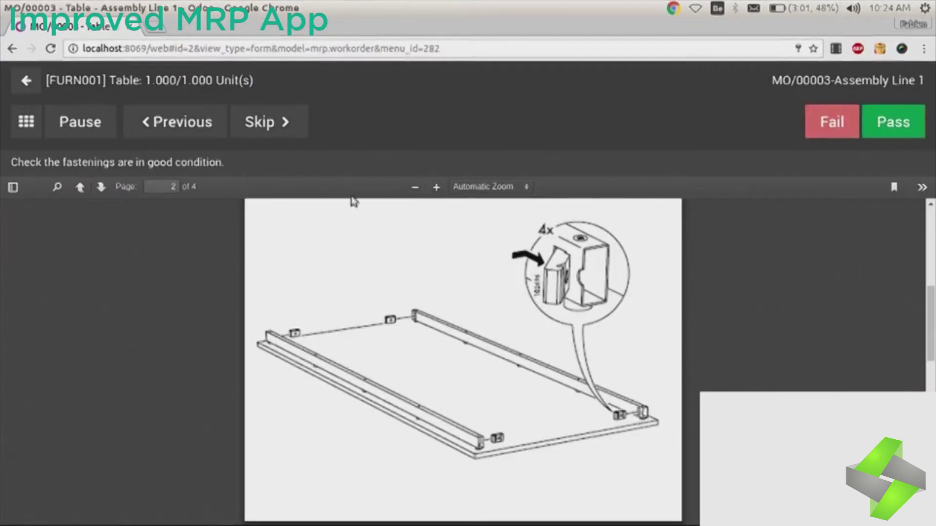
left_click(890, 122)
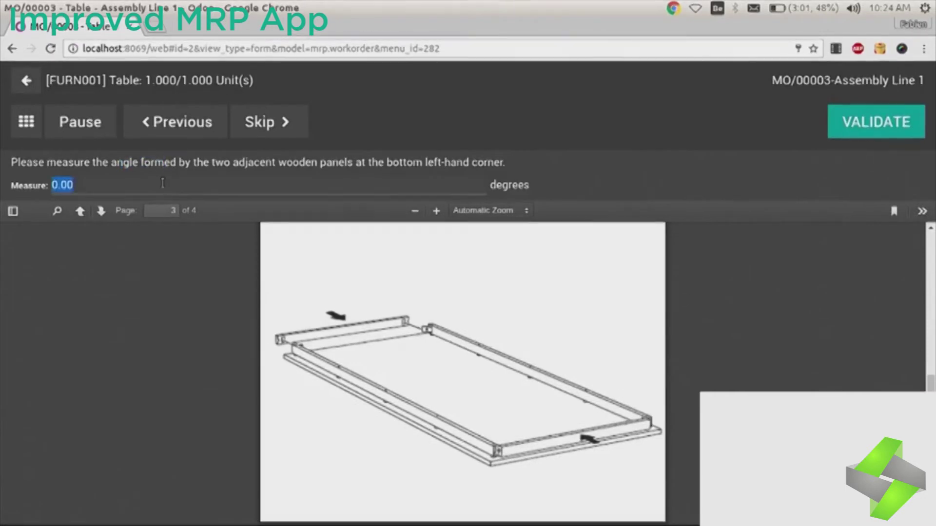
type("90")
left_click(876, 122)
Step: Assign leg lots LEG001 for 3 legs and new LEG0023 for the last, then validate
left_click_drag(101, 162, 155, 149)
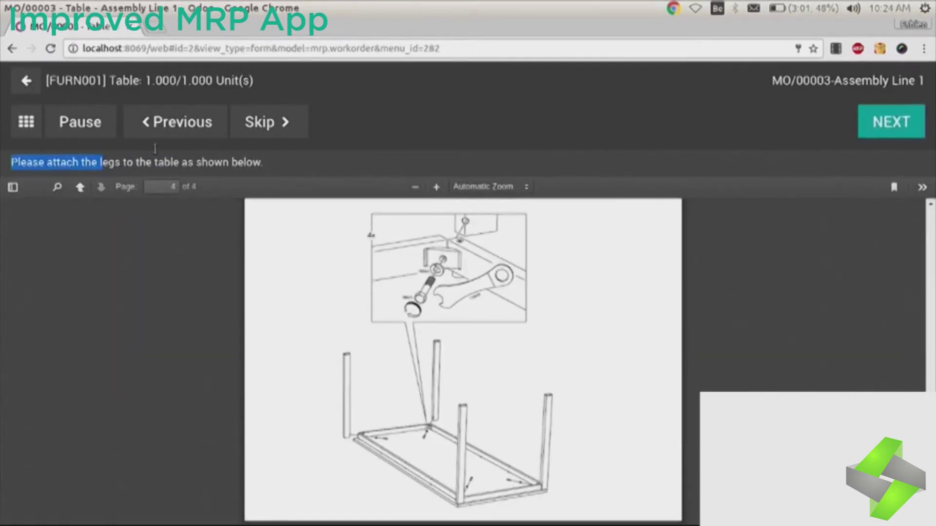
left_click(891, 129)
left_click(838, 185)
type("3")
left_click(441, 186)
type("LET001")
left_click(423, 202)
type("LEG0023")
left_click(428, 219)
left_click(866, 130)
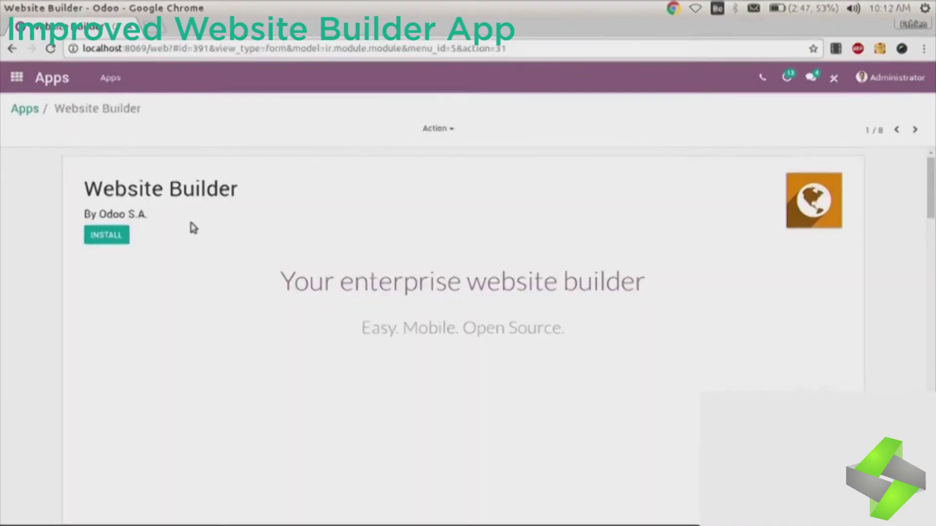
Step: Install the Website Builder app and apply the Graphene theme
left_click(116, 235)
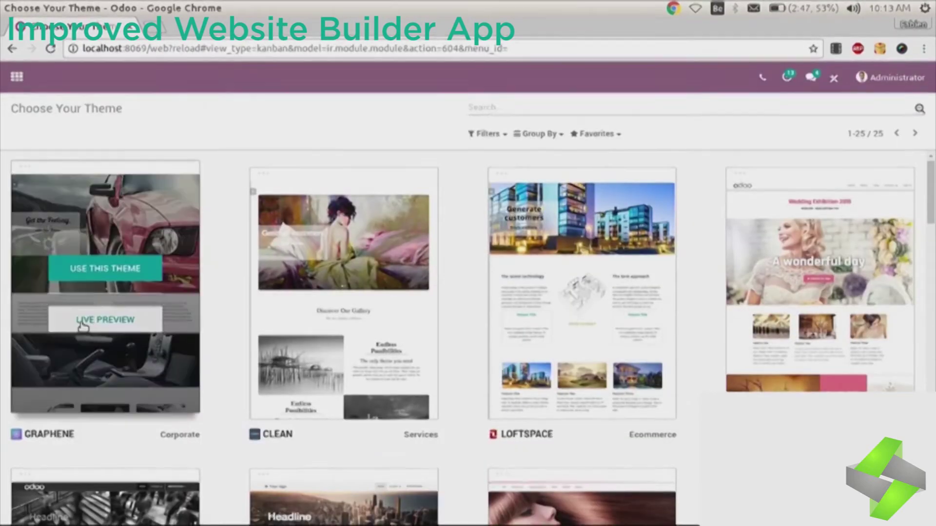
mouse_move(124, 275)
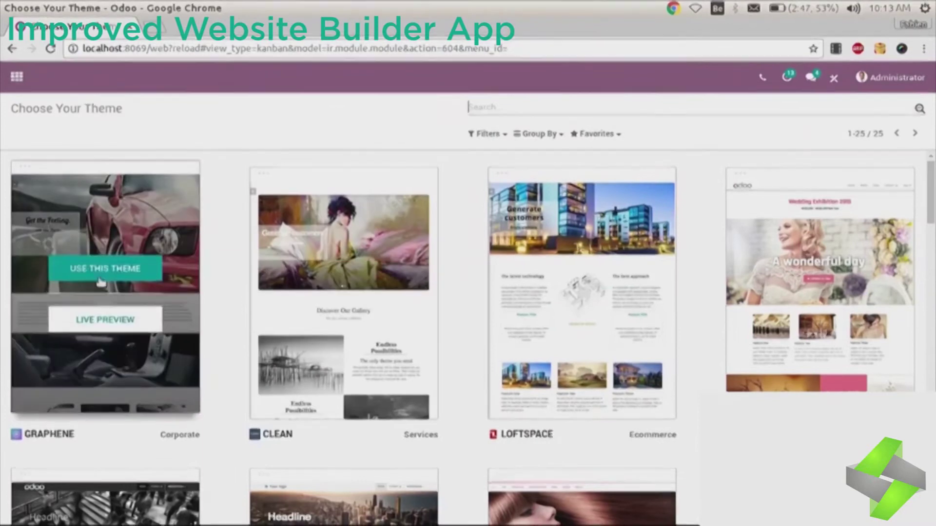
left_click(124, 274)
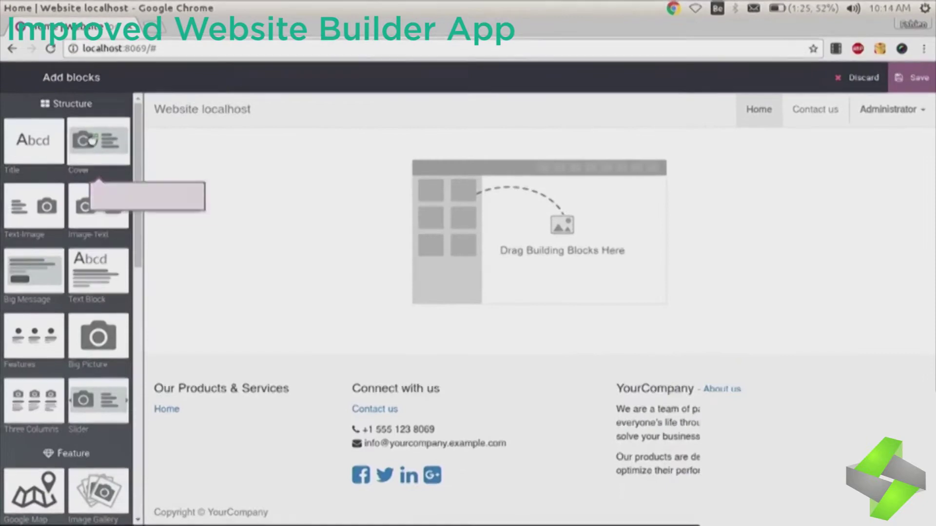
Step: Drop a Cover section and a features list onto the homepage and save
left_click_drag(93, 142, 299, 243)
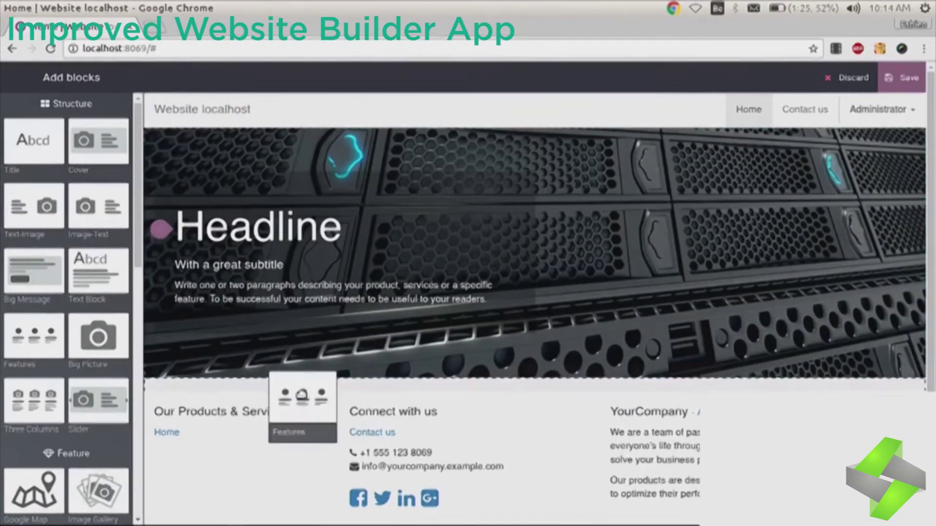
scroll(132, 177, "down", 8)
left_click_drag(34, 365, 488, 390)
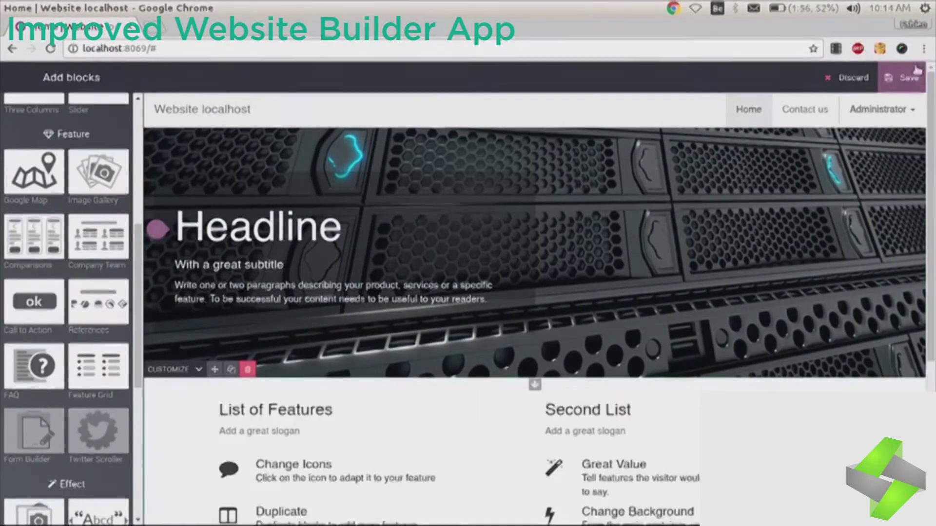
left_click(902, 78)
Step: Toggle the website's Published status off, on, and off again
left_click(755, 88)
left_click(756, 88)
left_click(756, 88)
Step: Republish the site and look at its LESS stylesheets in the code editor
left_click(756, 88)
left_click(186, 77)
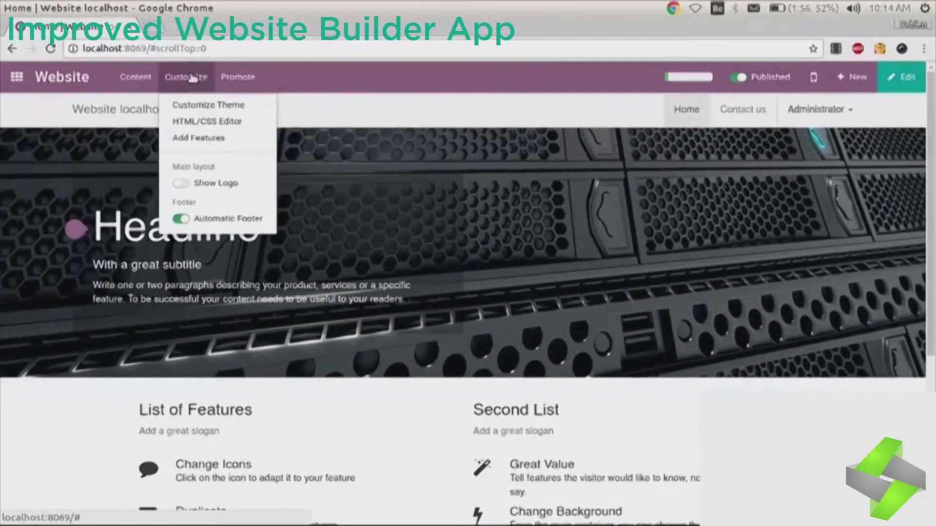
left_click(191, 122)
left_click(477, 108)
left_click(471, 148)
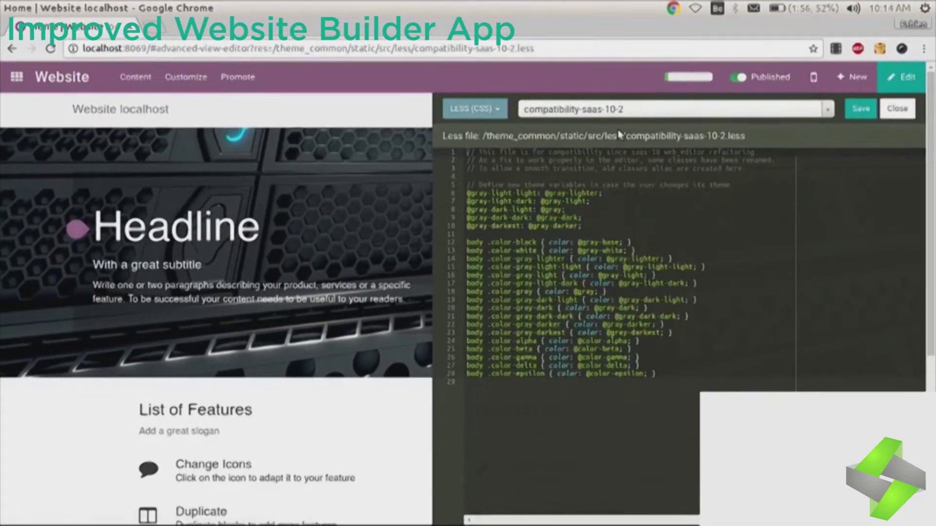
left_click(688, 314)
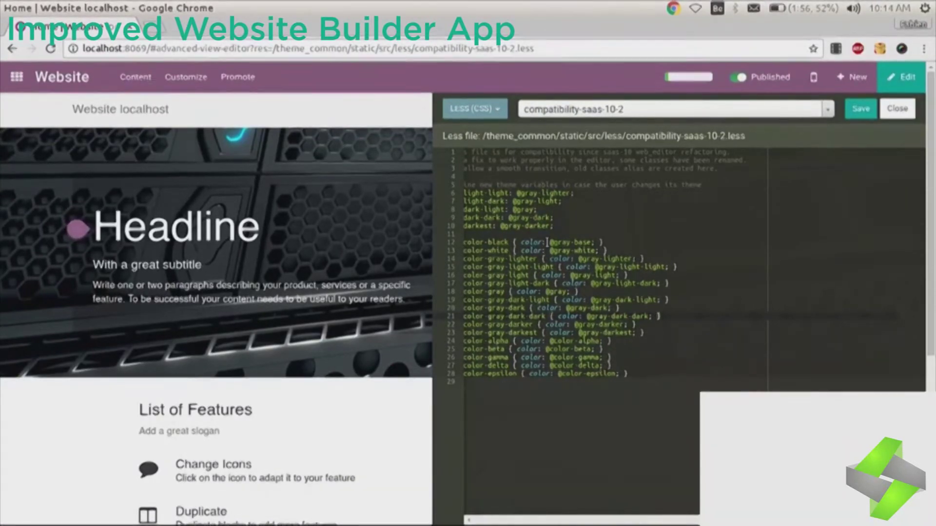
left_click(899, 108)
Step: From the pages list, change the About us page URL from aboutus to about-odoo
left_click(178, 77)
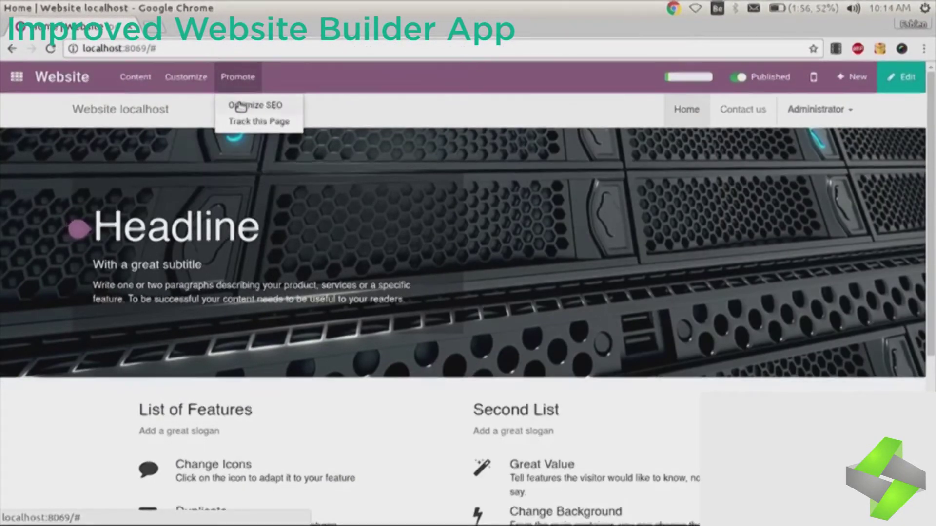
left_click(135, 76)
left_click(152, 122)
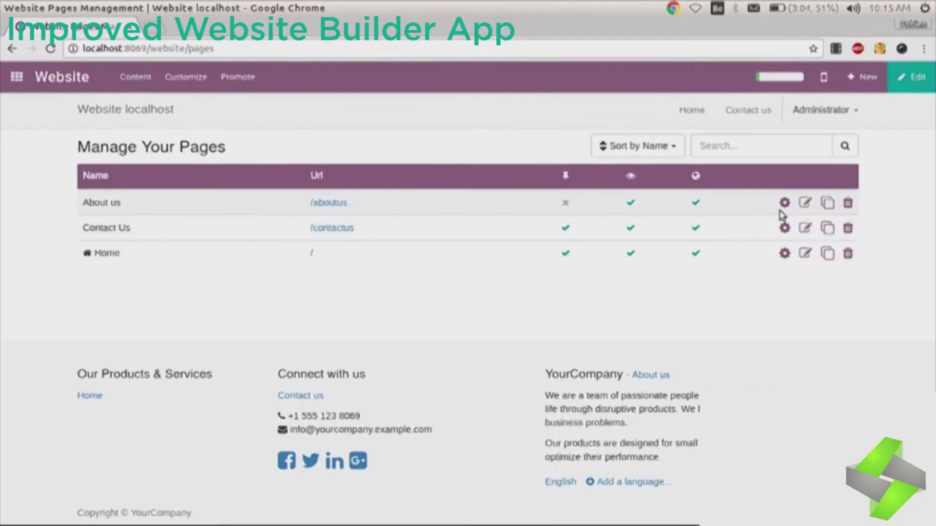
left_click(783, 204)
double_click(527, 217)
type("about-odoo")
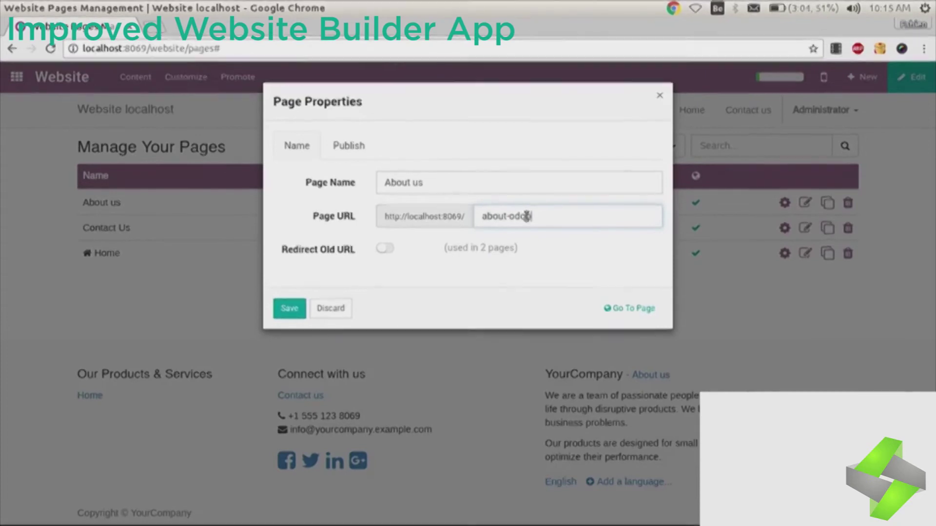
left_click(347, 142)
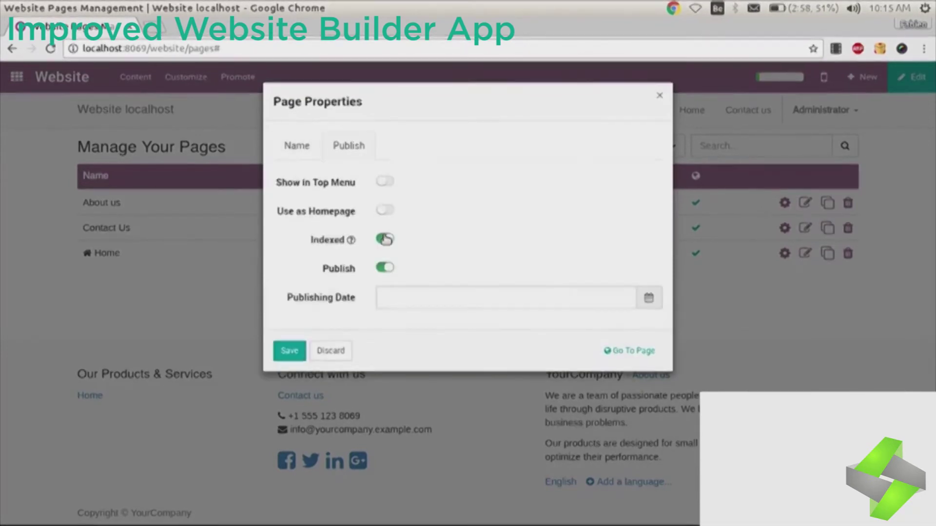
left_click(296, 146)
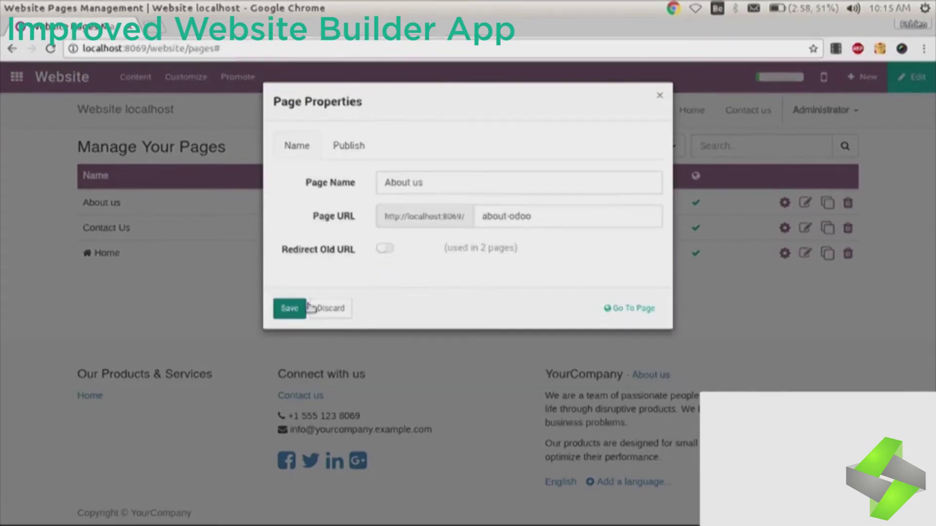
Step: Extend the URL to about-odoo-2 with a permanent 301 redirect, save, and go home
left_click(784, 202)
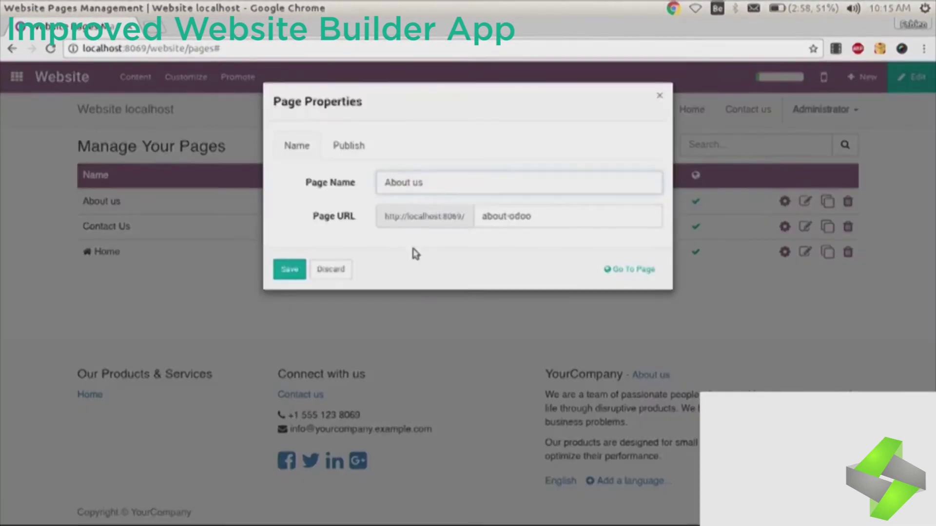
type("-2")
left_click(384, 248)
left_click(446, 278)
left_click(438, 296)
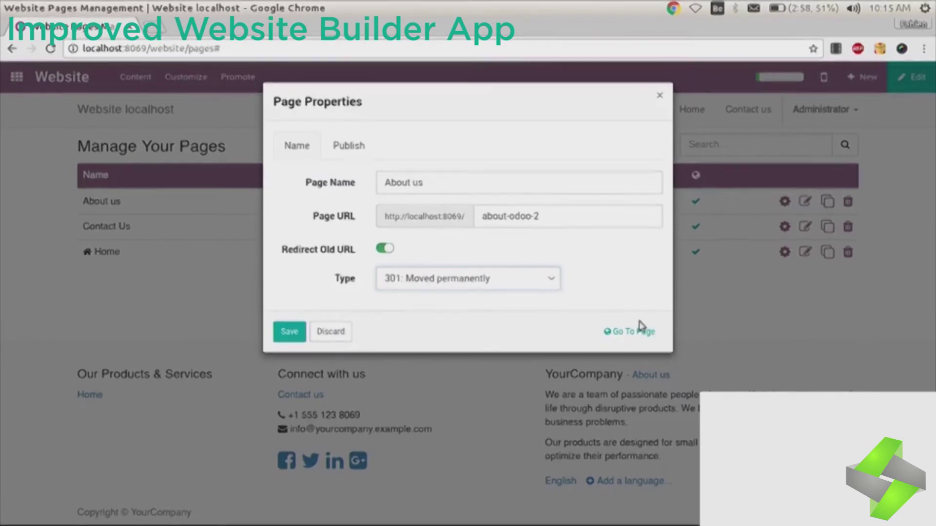
left_click(289, 332)
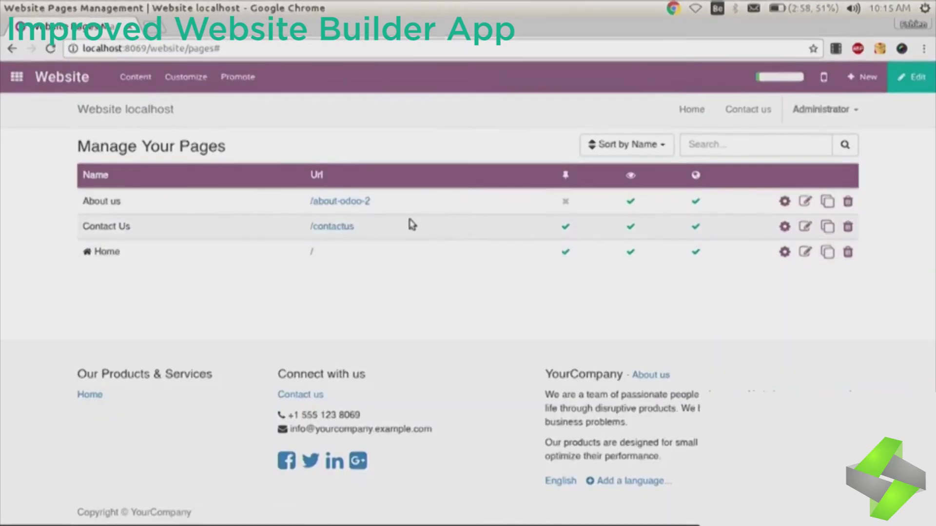
left_click(691, 109)
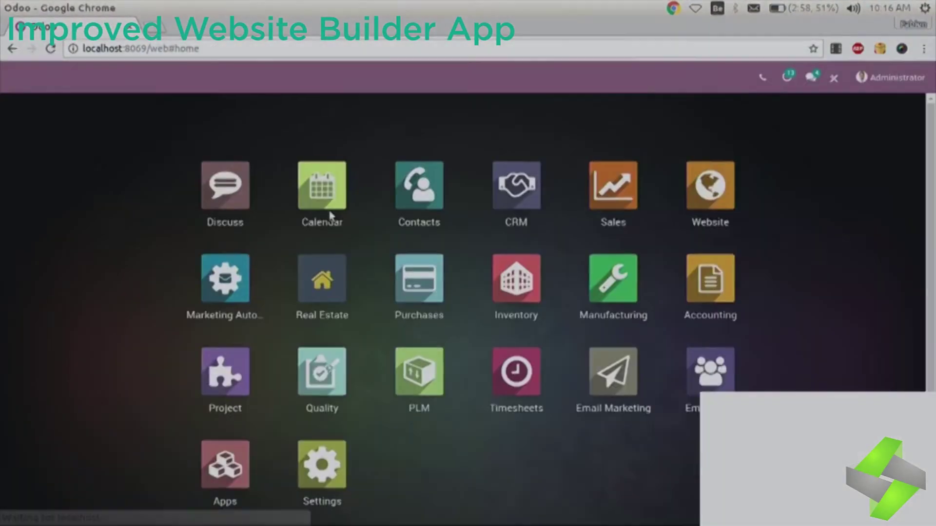
Step: Open the Website app dashboard from Odoo's app menu
left_click(711, 204)
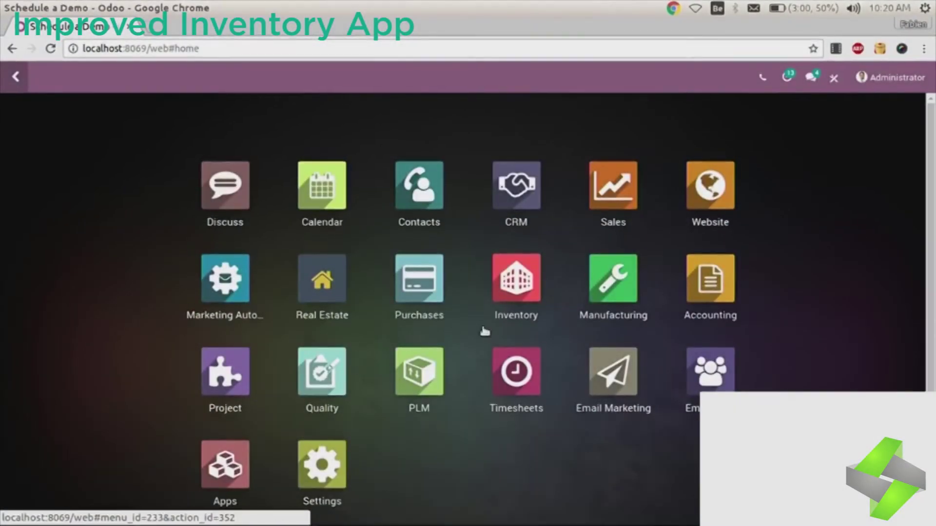
Step: Open receipt WH/IN/00002 from the To Receive list and validate all quantities
left_click(512, 315)
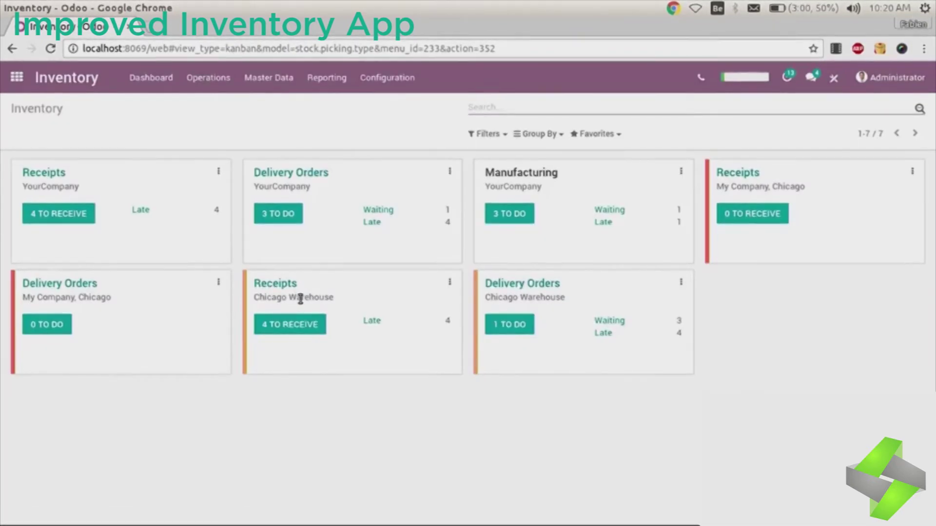
left_click(69, 211)
left_click(166, 201)
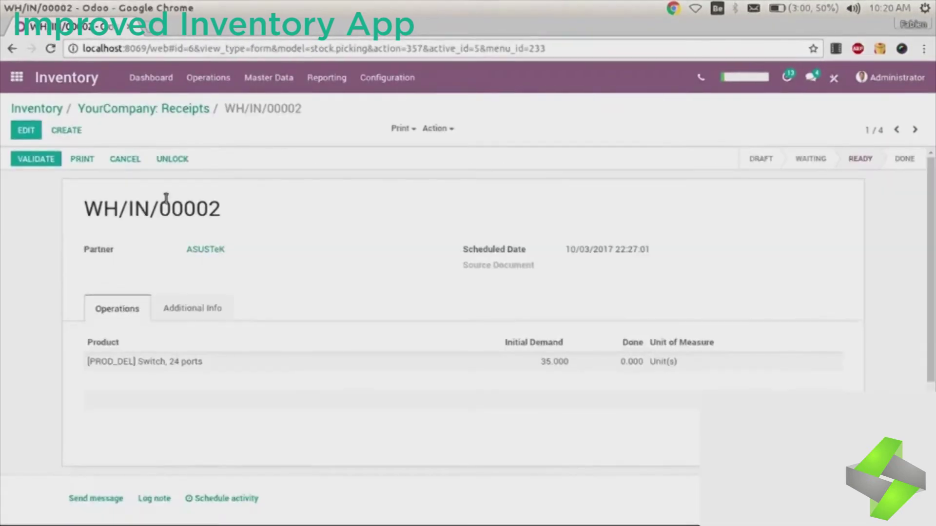
left_click(36, 159)
left_click(163, 206)
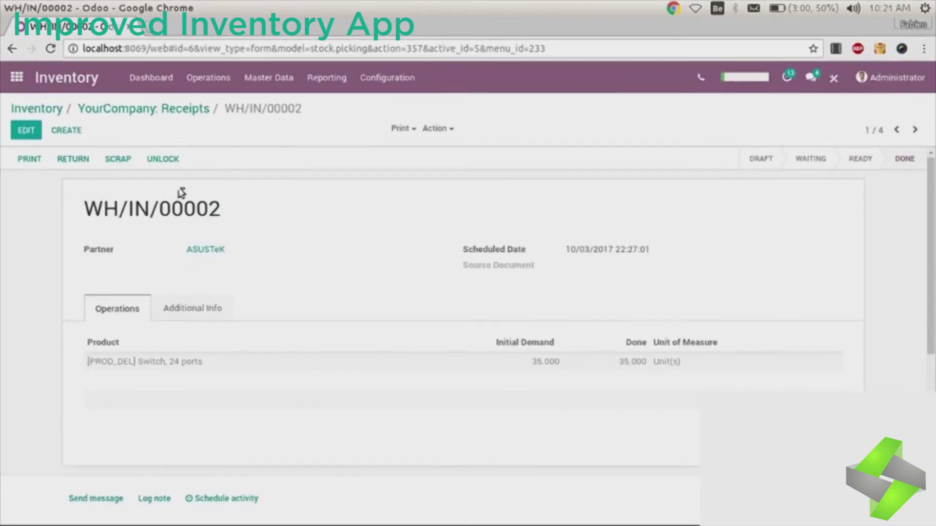
Step: Unlock the receipt, change the switch's done quantity to 33, and save
left_click(164, 160)
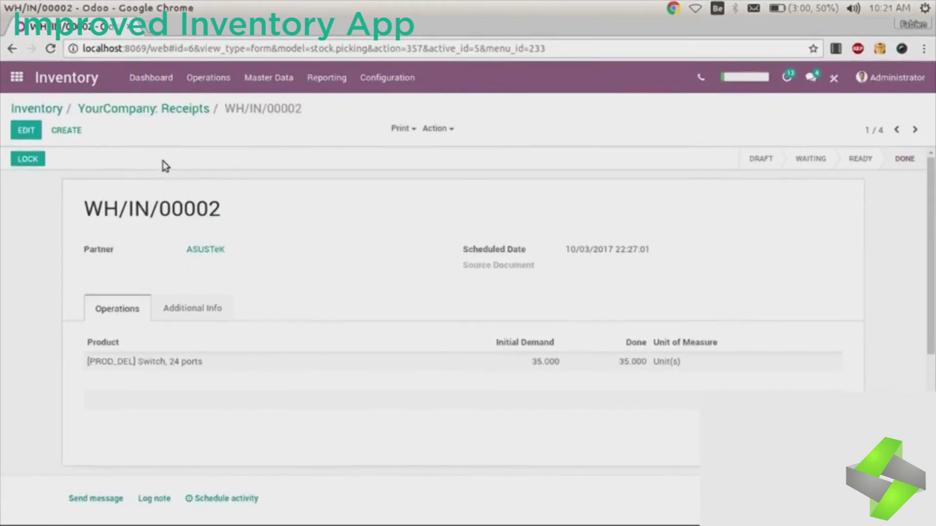
left_click(27, 130)
left_click(598, 362)
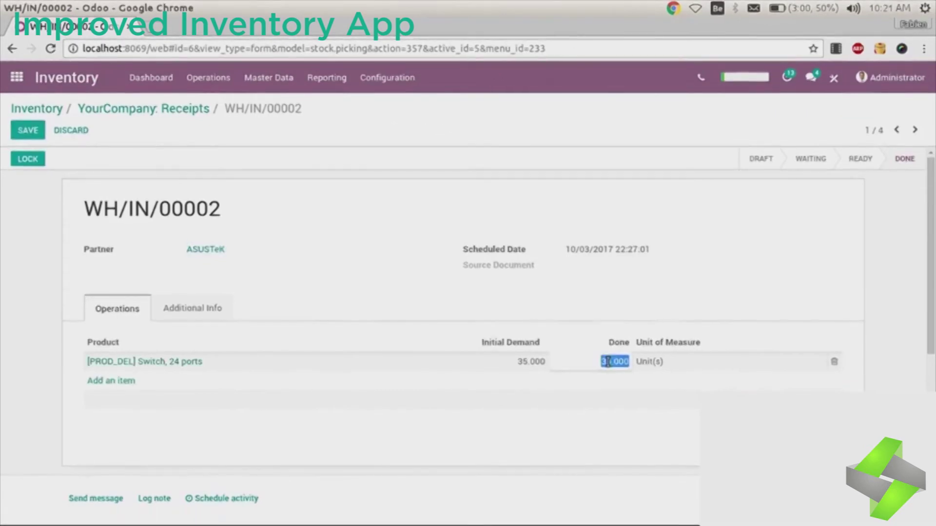
type("33")
left_click(24, 131)
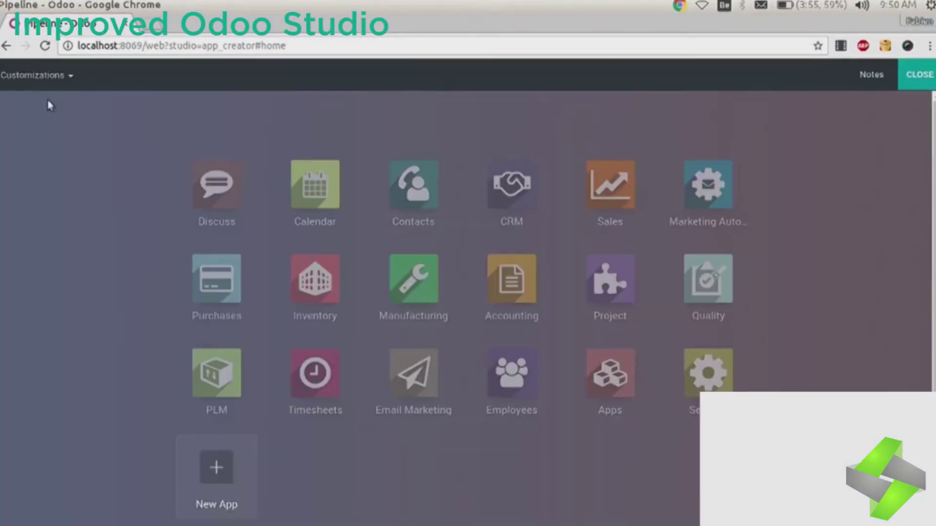
Step: Enter Studio mode, cancelling a home screen background change
left_click(35, 75)
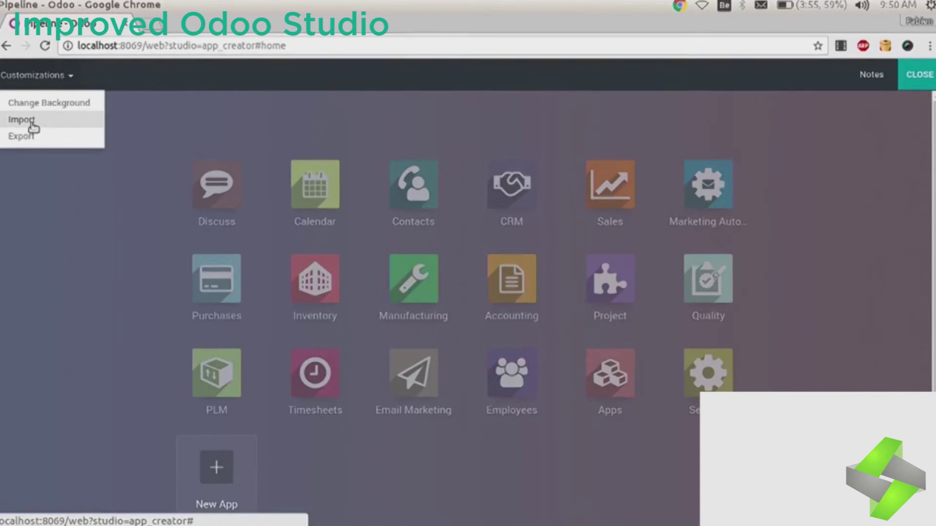
left_click(73, 104)
key("Escape")
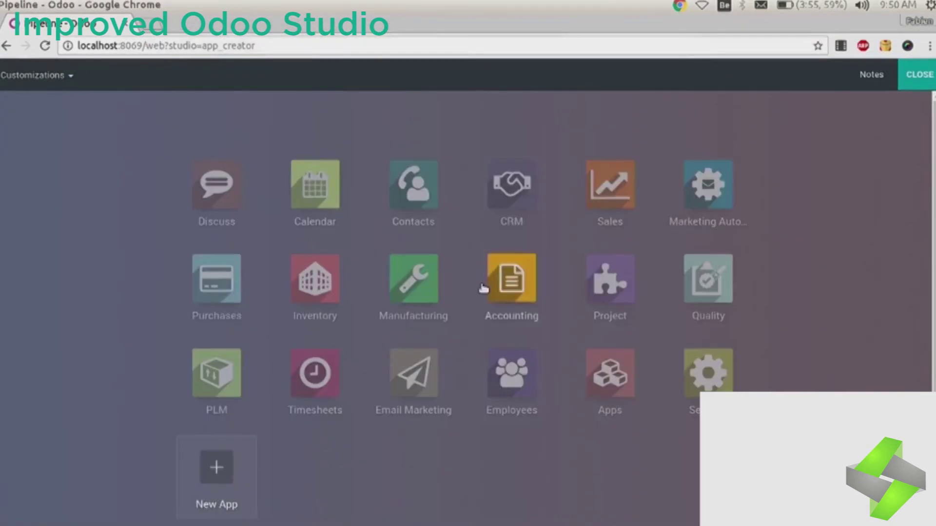
Step: Start the Real Estate app with a house icon on a dark background
left_click(215, 482)
left_click(422, 379)
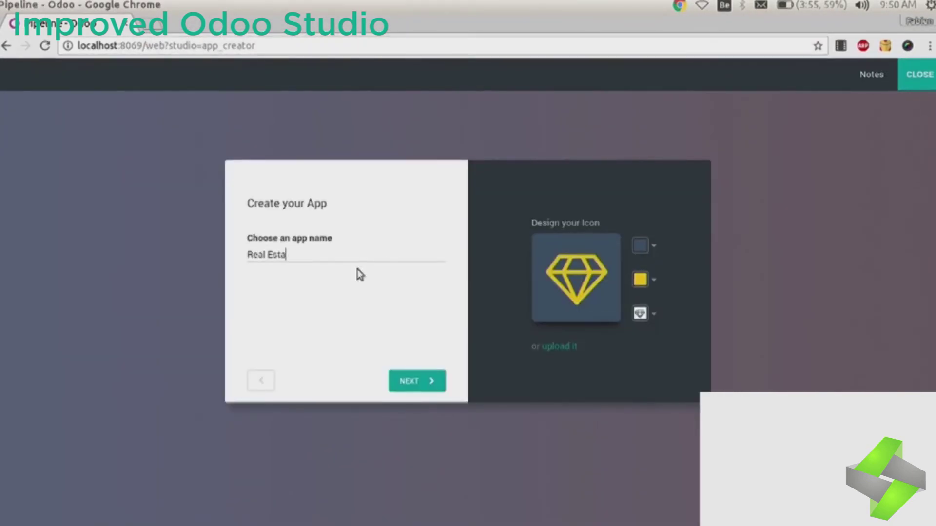
left_click(642, 313)
left_click(567, 340)
left_click(639, 249)
left_click(705, 164)
left_click(640, 246)
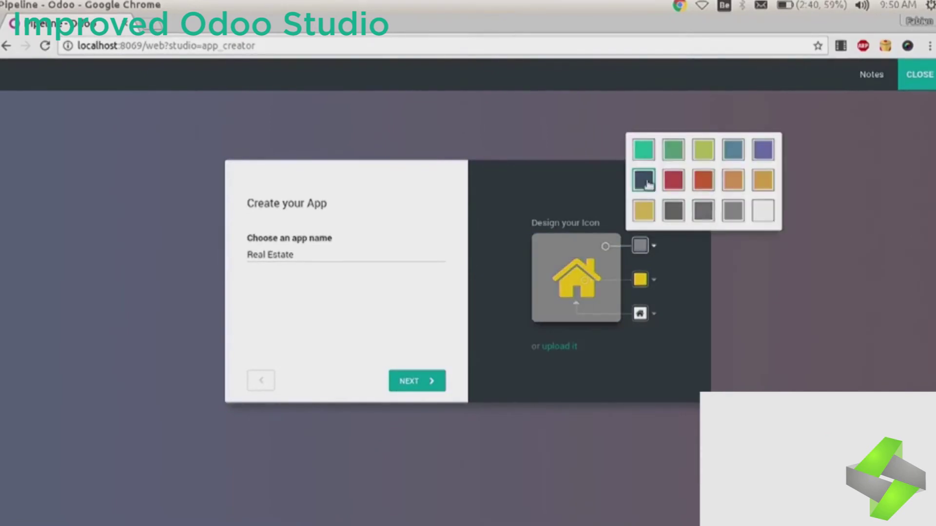
left_click(644, 179)
Step: Name the first menu Properties and create the app
left_click(417, 380)
type("Properties")
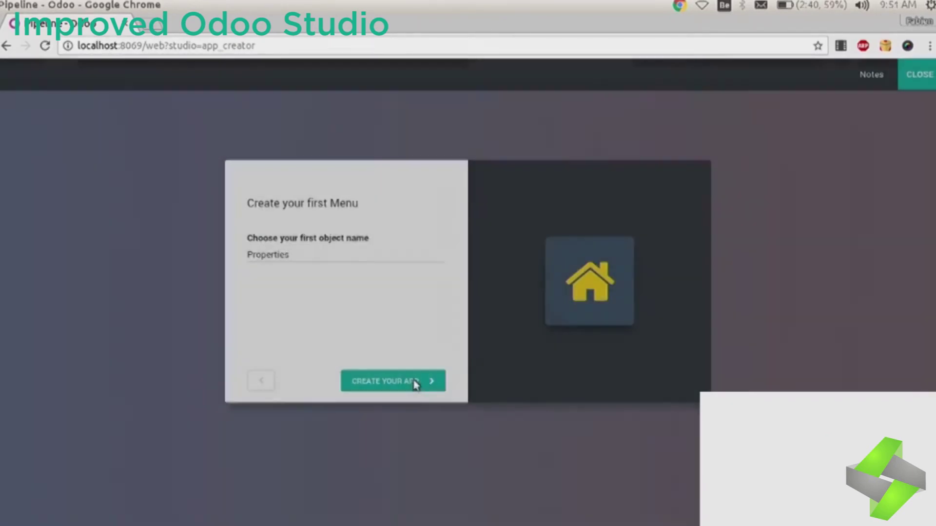
left_click(415, 383)
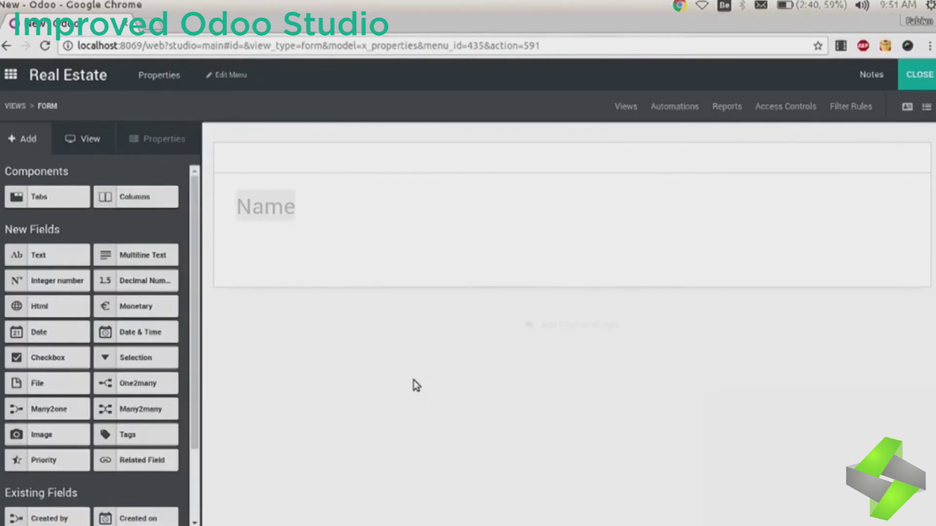
Step: Select the Name field, then add an image field and a decimal Property Price field
left_click(276, 207)
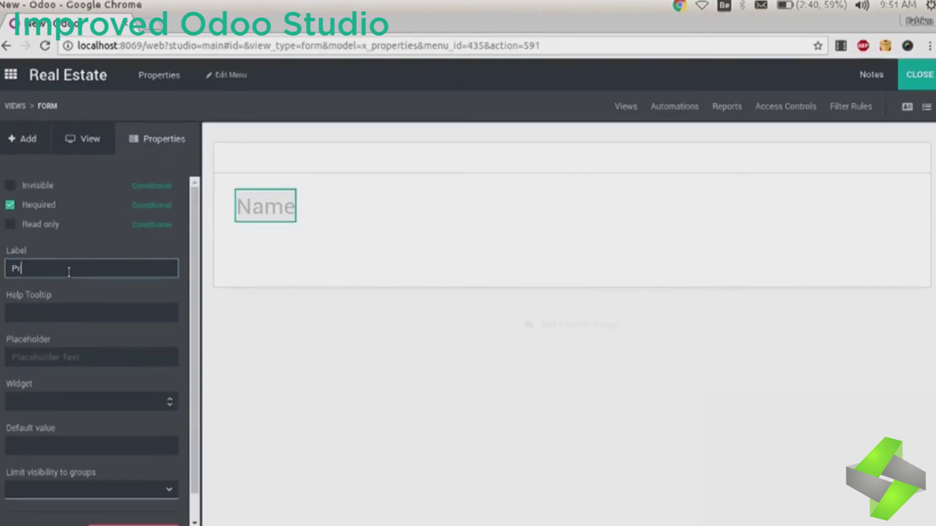
left_click(47, 140)
left_click_drag(49, 435, 691, 254)
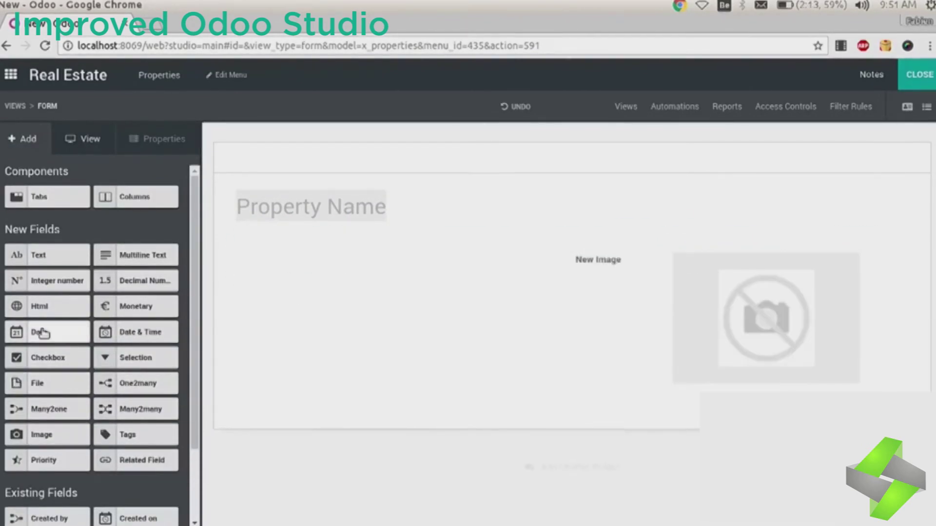
left_click_drag(137, 281, 282, 273)
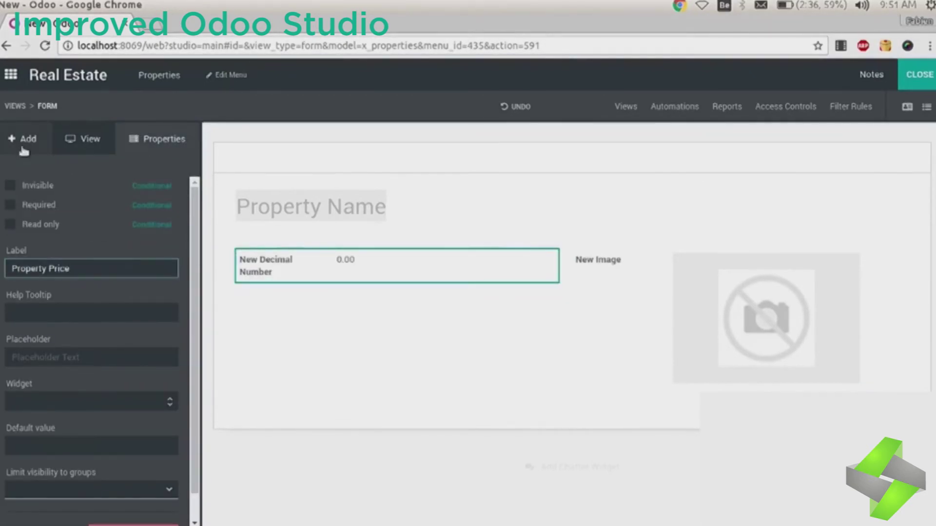
Step: Add a checkbox and a date field labelled 'Selling Date'
left_click(23, 142)
scroll(73, 268, "down", 3)
left_click_drag(52, 268, 293, 300)
left_click_drag(51, 330, 292, 309)
triple_click(88, 268)
type("Selling Date")
Step: Make Selling Date required only when Property Price is greater than 100
left_click(272, 282)
left_click(290, 263)
left_click(275, 309)
left_click(152, 205)
left_click(357, 154)
left_click(293, 175)
left_click(292, 295)
left_click(487, 174)
left_click(475, 230)
double_click(555, 171)
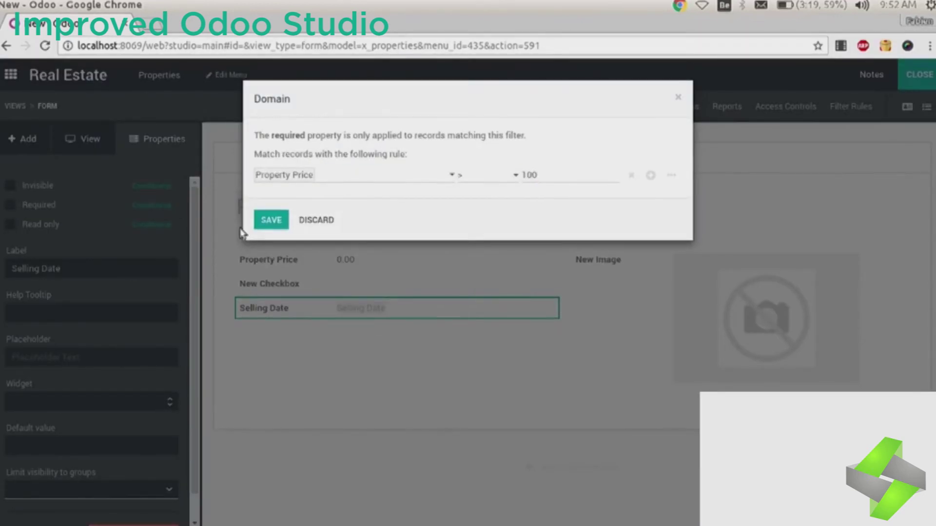
left_click(266, 218)
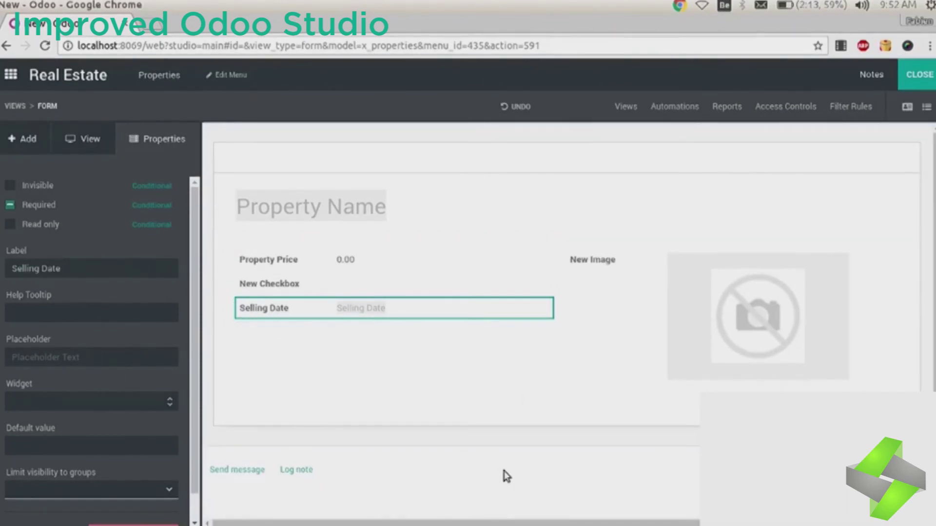
Step: Leave Studio and save a property named 'Property XYZ' with bg.png as its image
left_click(19, 144)
left_click(919, 74)
type("PRope")
key("BackSpace")
key("BackSpace")
key("BackSpace")
key("BackSpace")
type("roperty XYZ")
left_click(597, 242)
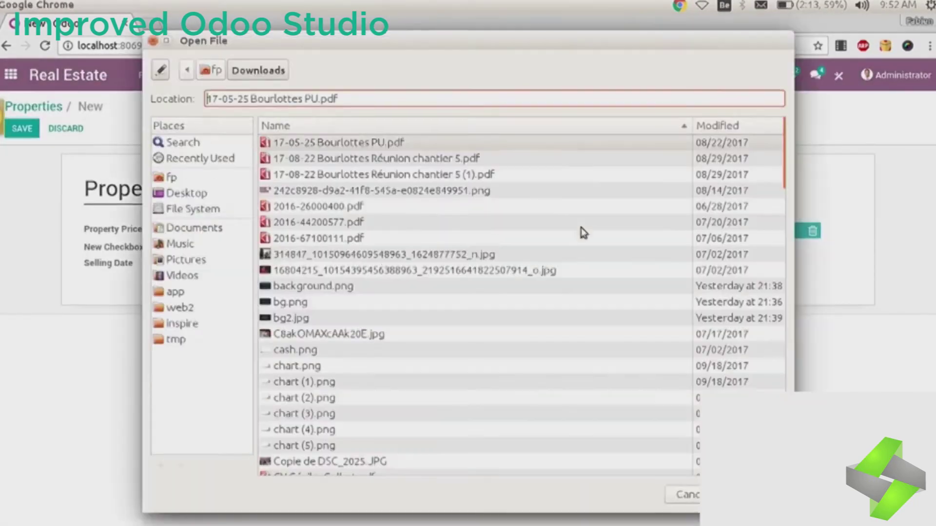
double_click(315, 303)
left_click(22, 129)
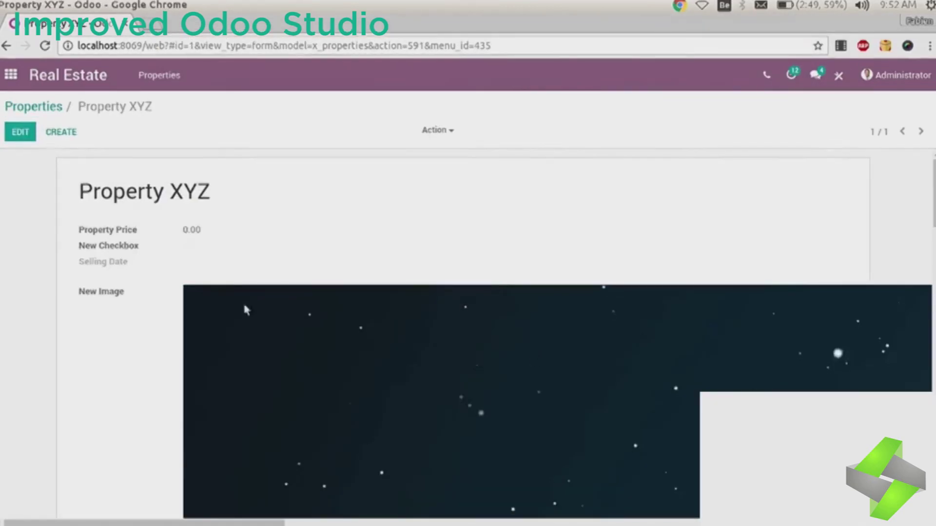
Step: Replace the image with chart.png, save, and return to the Properties list
left_click(20, 131)
left_click(219, 322)
left_click(312, 350)
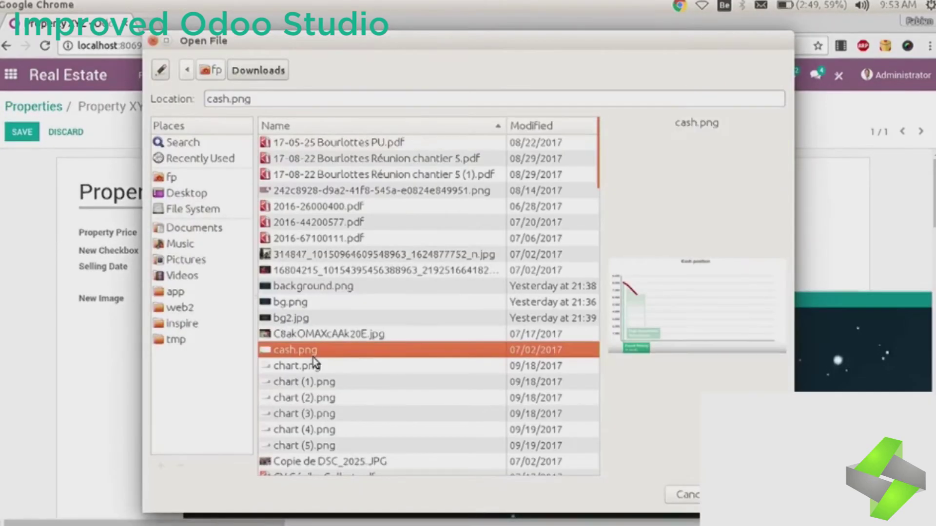
left_click(313, 365)
left_click(728, 495)
left_click(22, 132)
scroll(911, 360, "down", 3)
scroll(911, 360, "up", 3)
left_click(42, 108)
Step: In Studio, drag Created by and Property Price from Existing Fields into the list
left_click(838, 76)
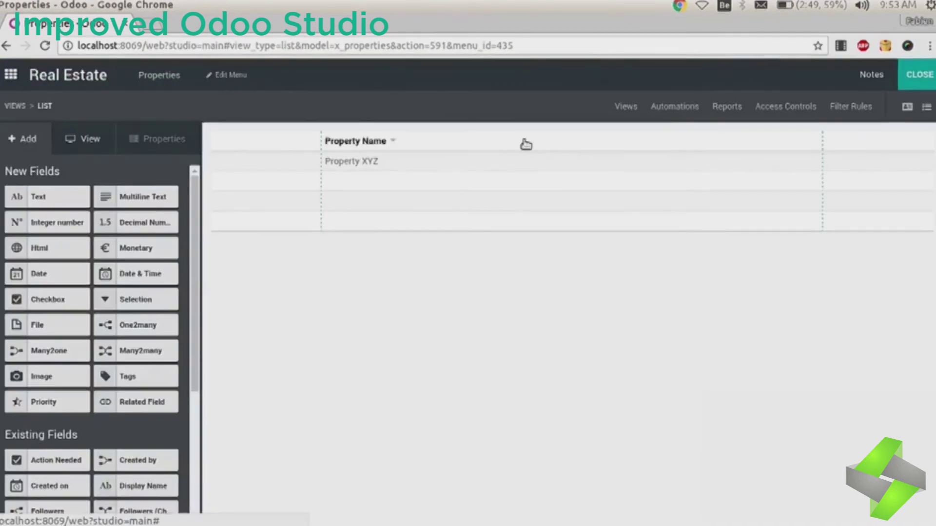
scroll(94, 439, "down", 5)
left_click_drag(136, 246, 246, 147)
scroll(183, 298, "down", 5)
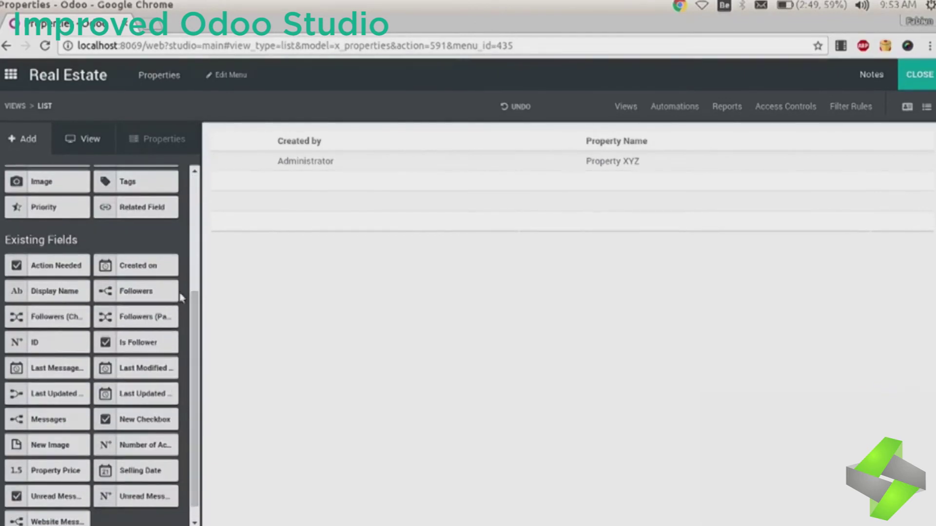
scroll(165, 350, "down", 1)
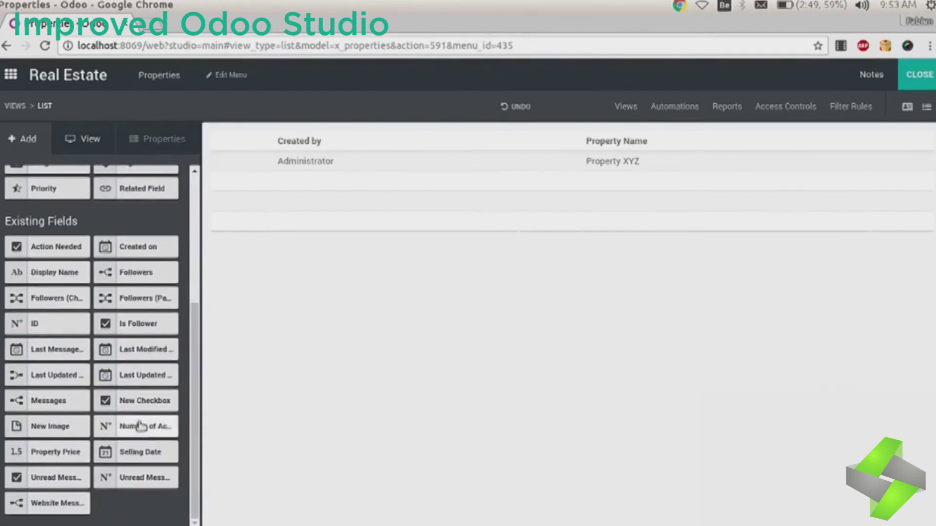
left_click_drag(195, 424, 194, 421)
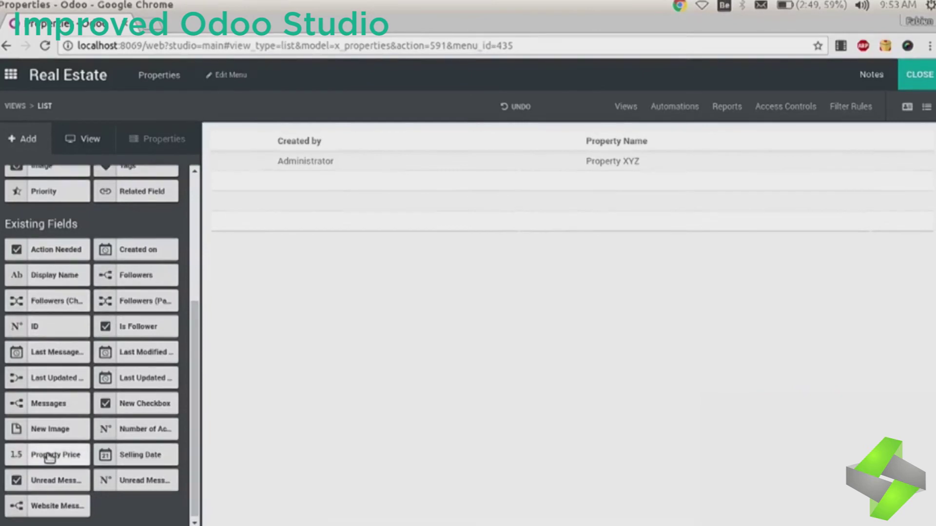
left_click_drag(50, 458, 860, 152)
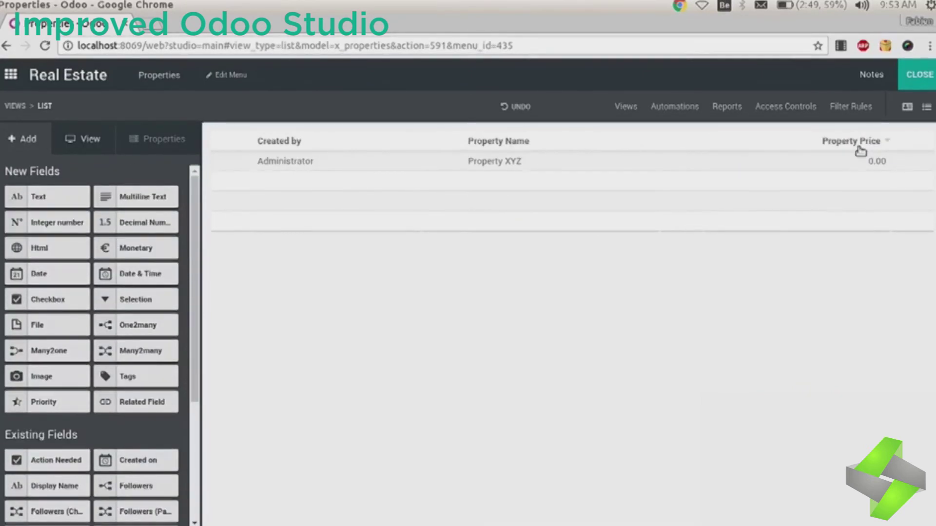
Step: Edit the kanban card to show an avatar image and priority stars
left_click(625, 106)
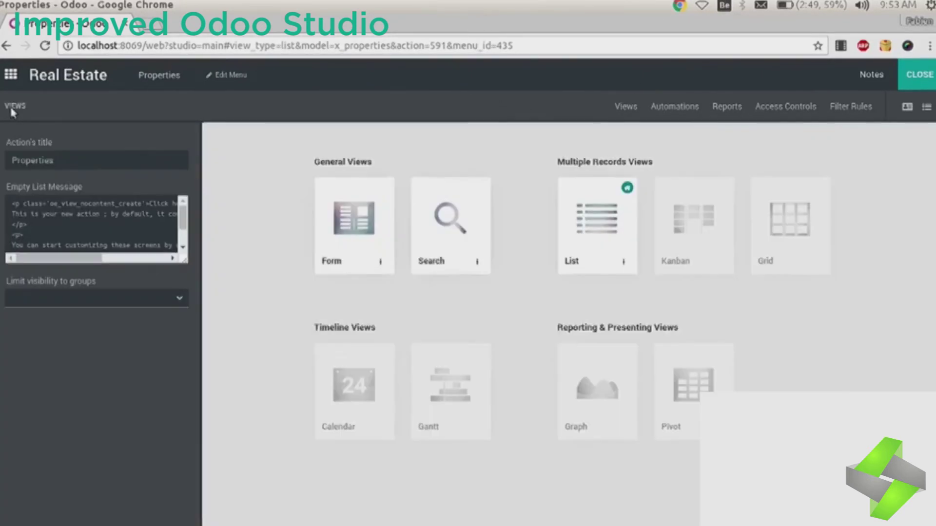
left_click(689, 209)
left_click(250, 160)
left_click(257, 185)
left_click(182, 191)
left_click(245, 174)
left_click(178, 191)
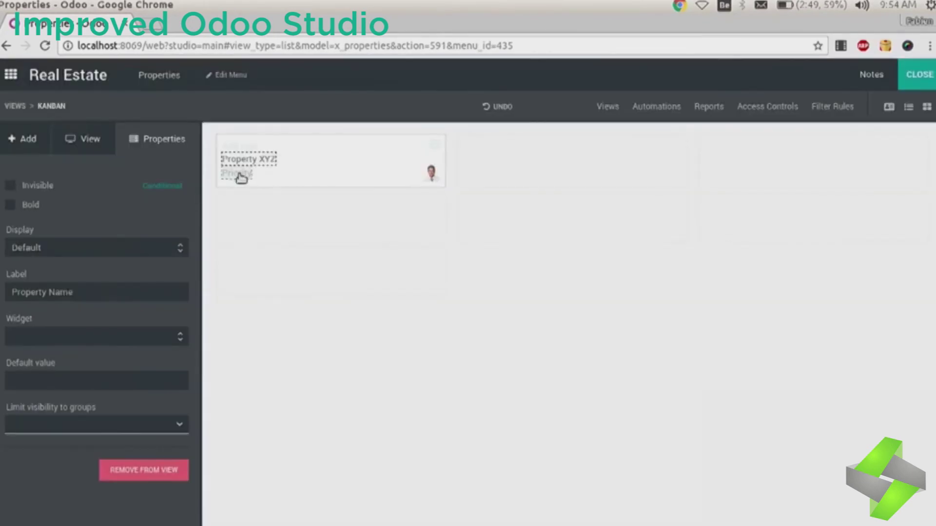
left_click(435, 145)
left_click(424, 173)
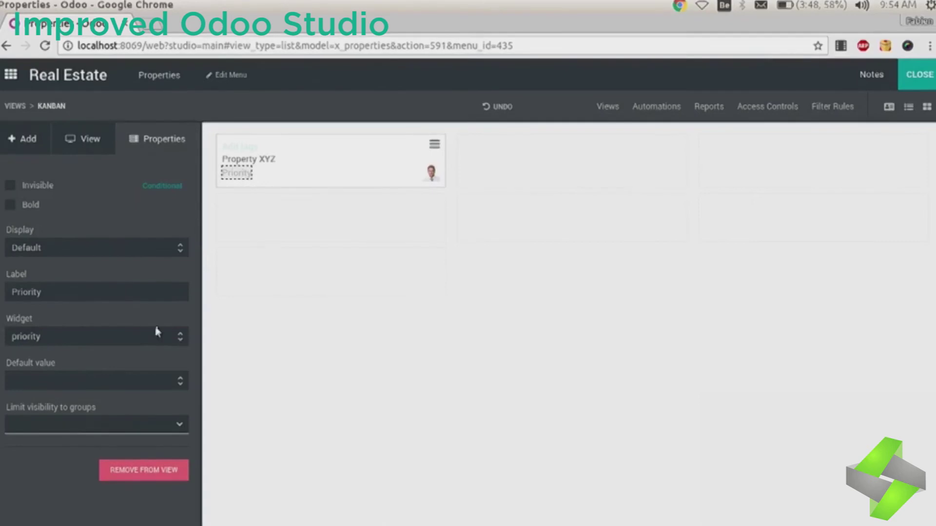
left_click(84, 425)
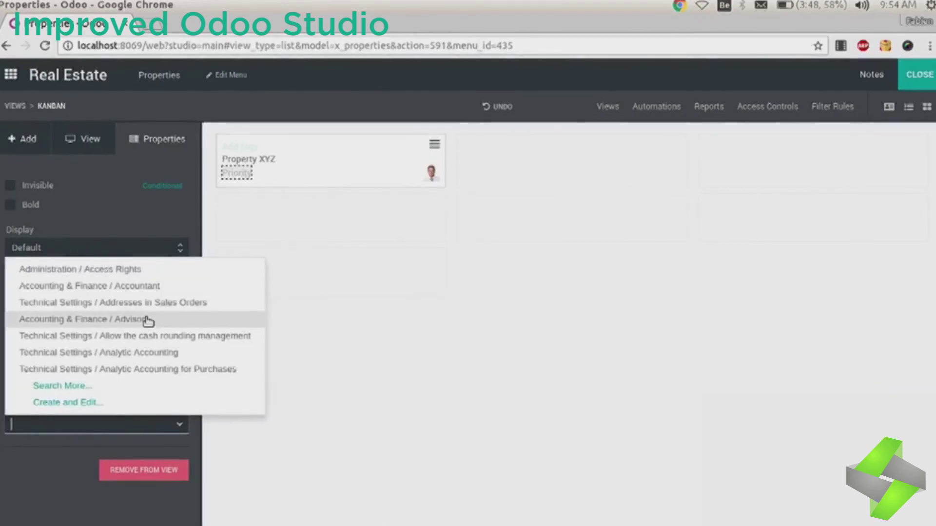
left_click(148, 319)
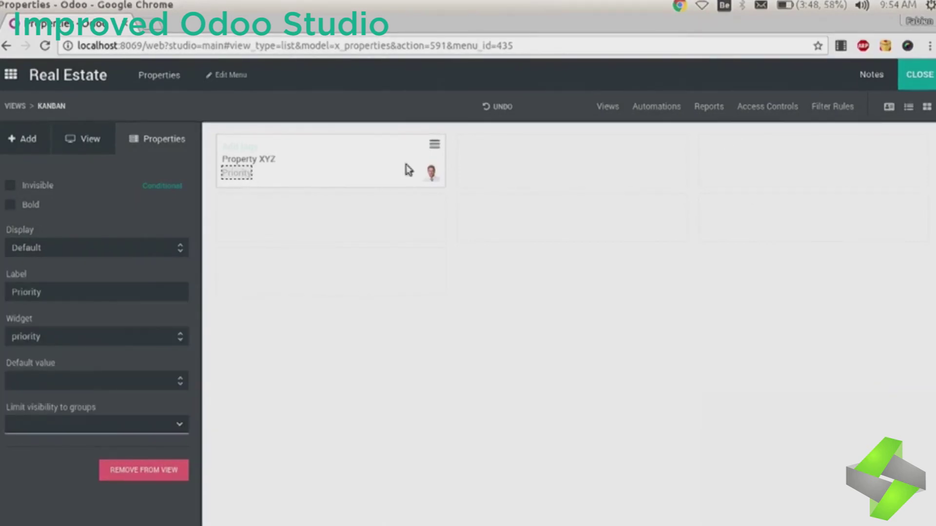
Step: Leave Studio and check the Property XYZ kanban card, then return to the list
left_click(921, 80)
left_click(920, 132)
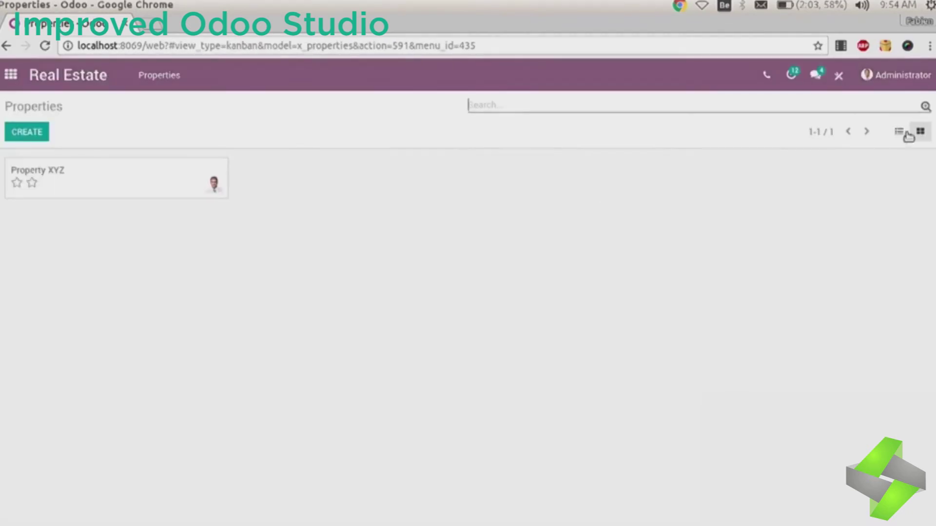
left_click(217, 167)
left_click(316, 226)
left_click(182, 72)
Step: Back in Studio, activate the Graph view and show the properties as a bar chart
left_click(839, 73)
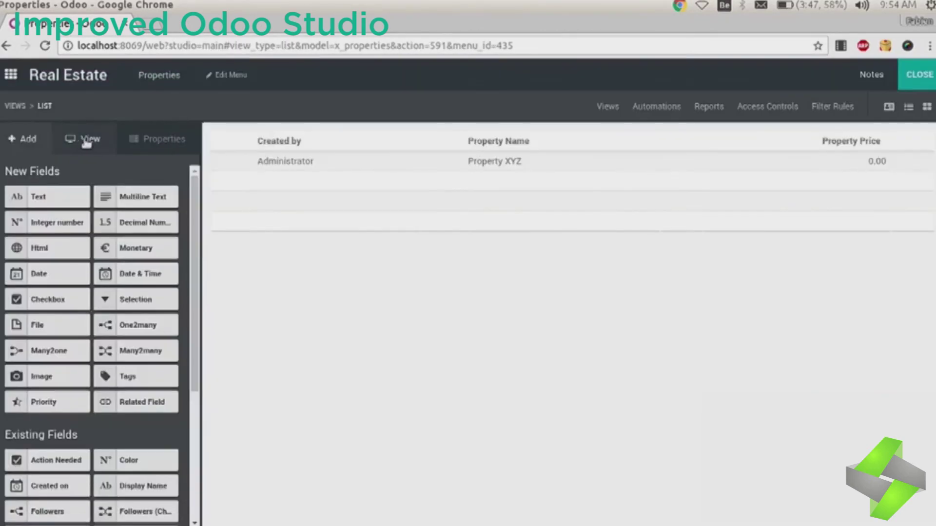
left_click(608, 107)
left_click(720, 262)
left_click(740, 298)
left_click(585, 360)
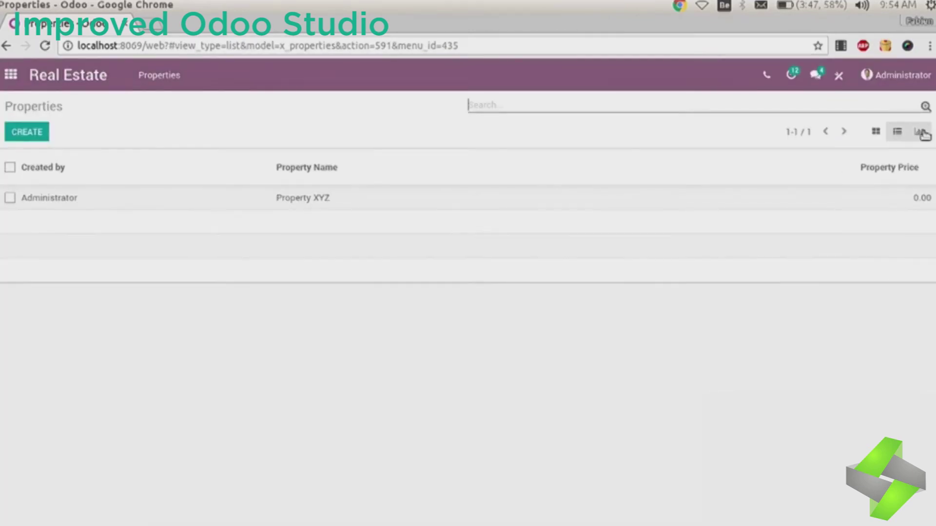
left_click(920, 133)
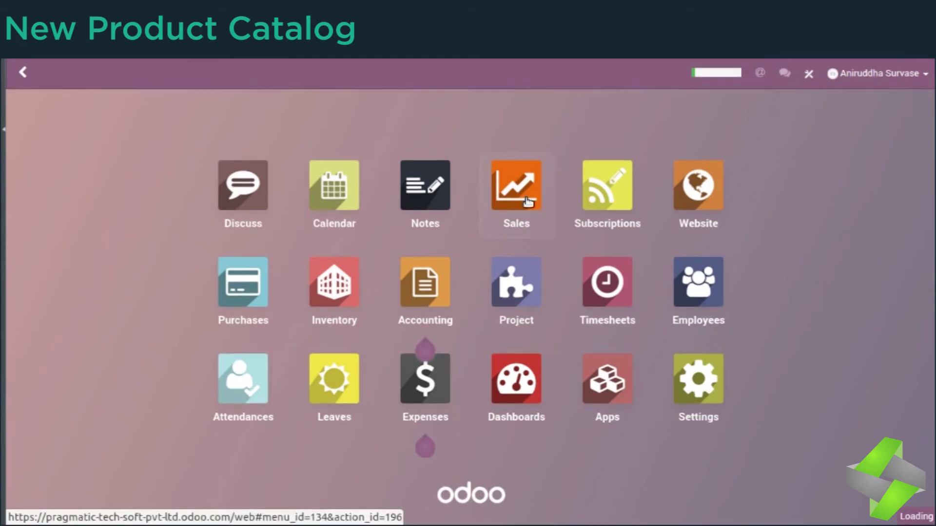
Step: In the Sales app, list the three sellable products under Catalog > Products
left_click(527, 201)
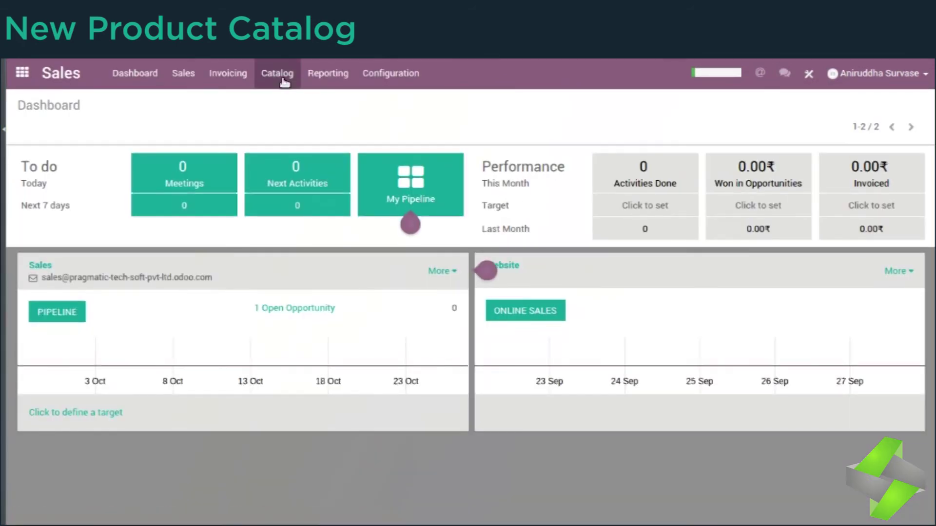
left_click(265, 75)
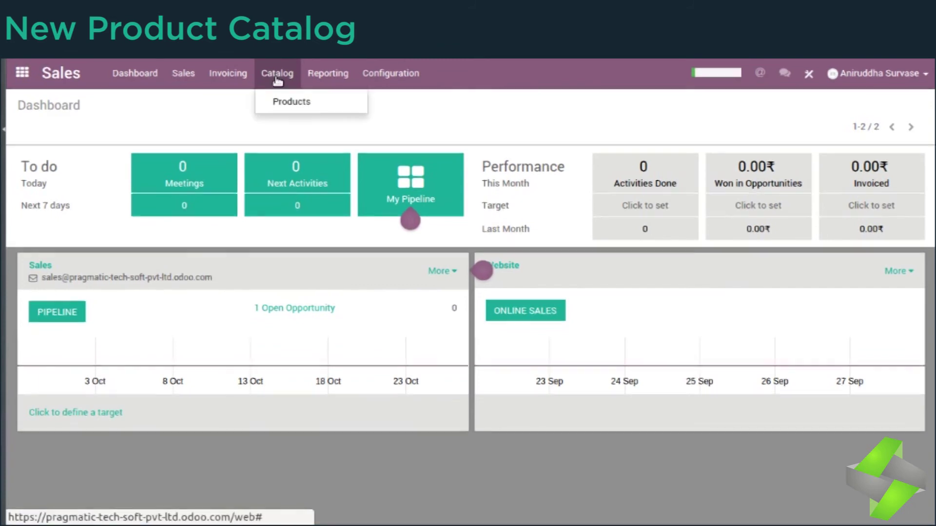
left_click(292, 103)
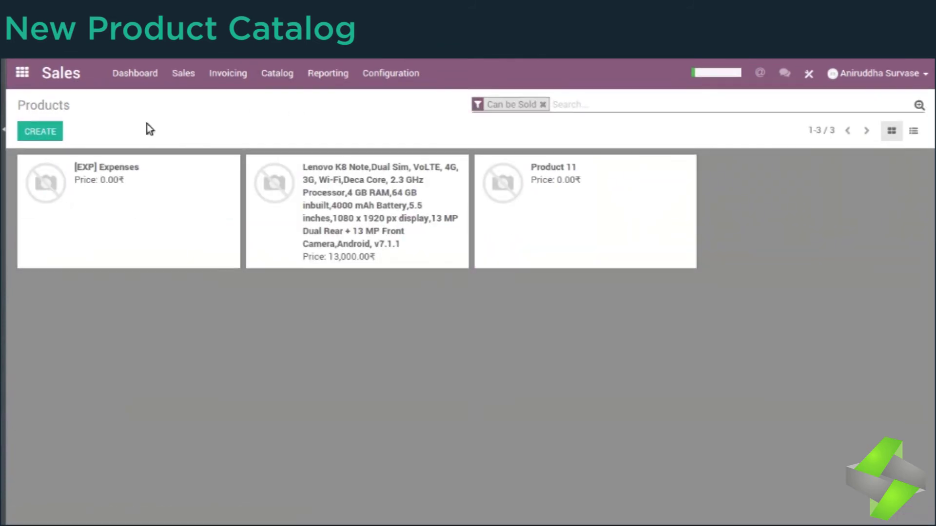
left_click(276, 78)
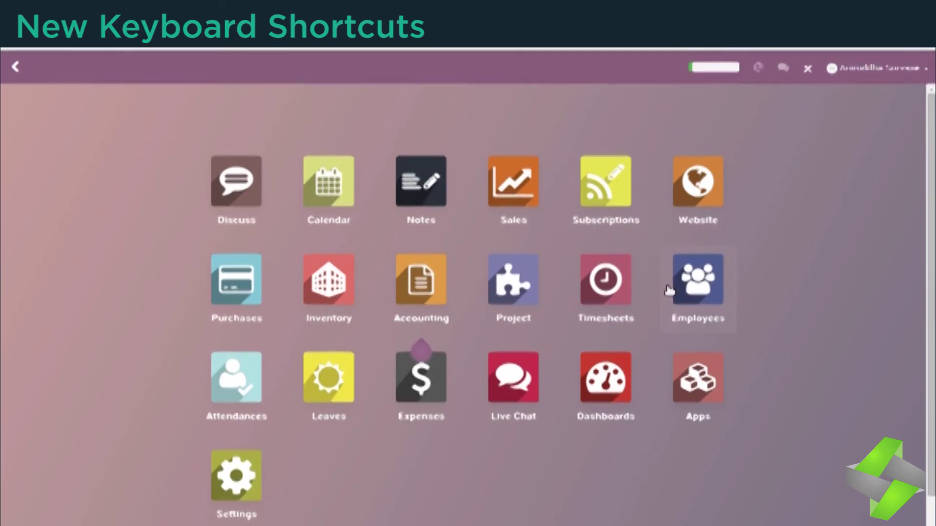
Step: Show the nine-item keyboard shortcuts list from the user menu, then dismiss it
left_click(838, 67)
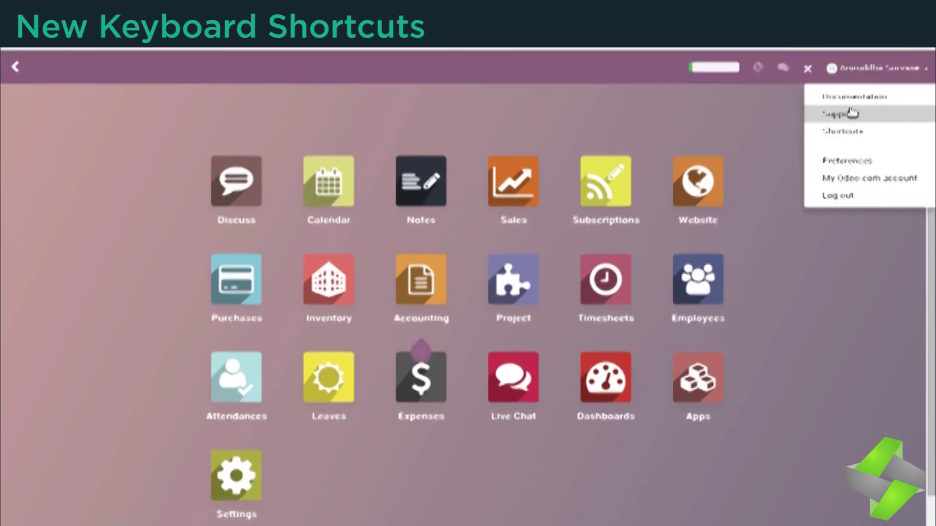
left_click(843, 133)
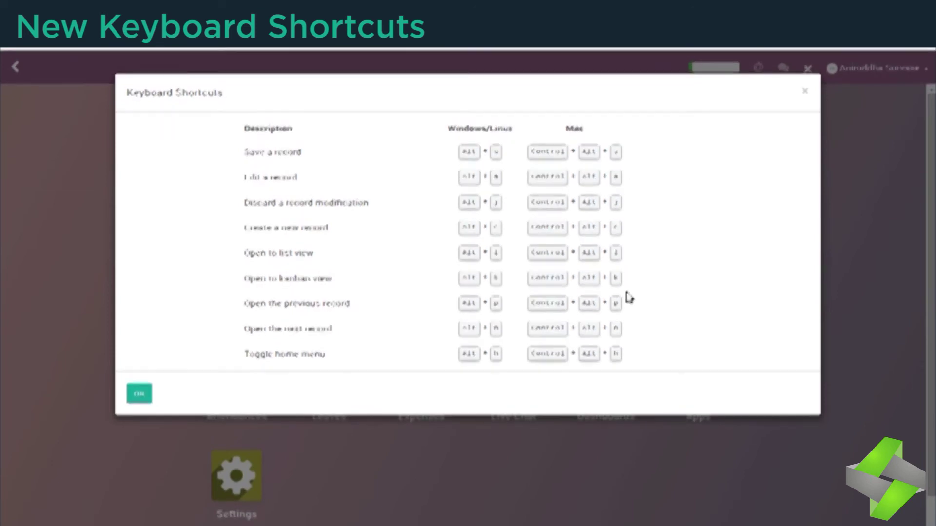
left_click(139, 392)
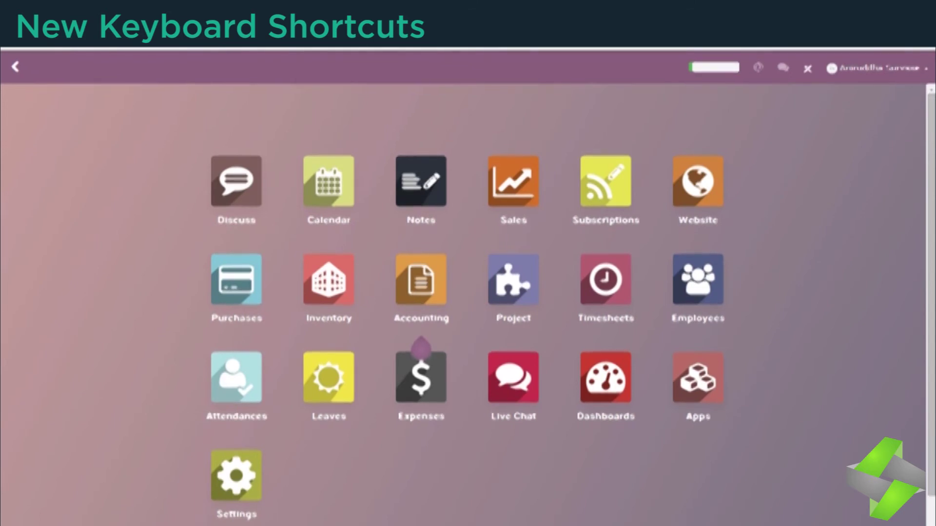
left_click(714, 67)
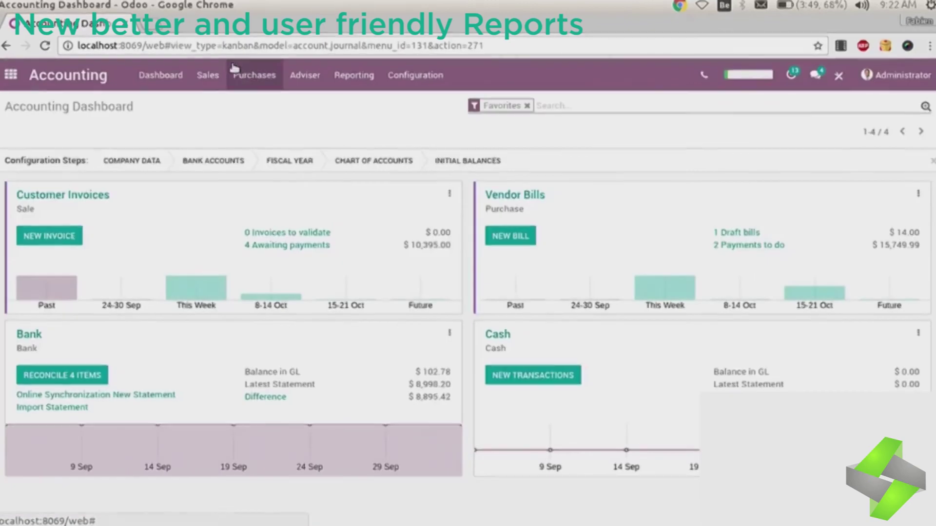
Step: Open customer invoice INV/2017/0003 in Accounting
left_click(207, 75)
left_click(220, 118)
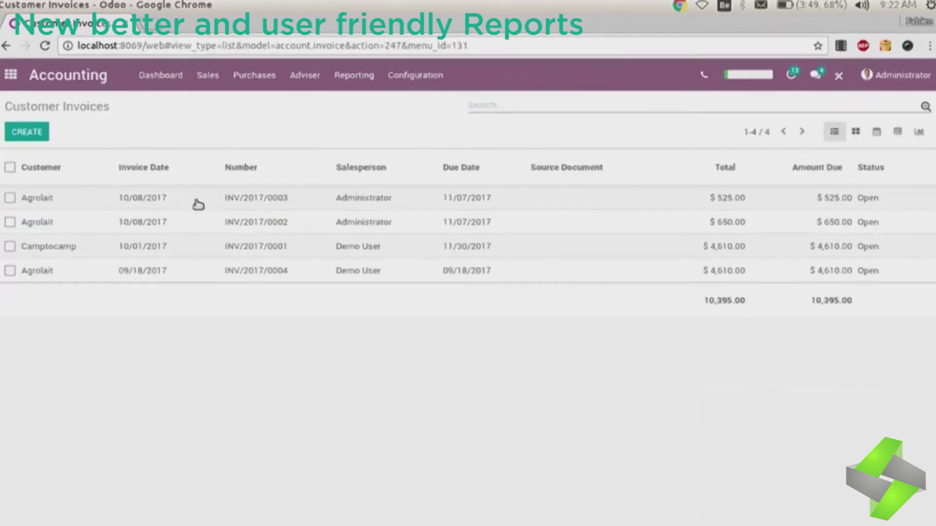
left_click(197, 201)
Step: Print the invoice and preview the first, background layout as a PDF
left_click(116, 158)
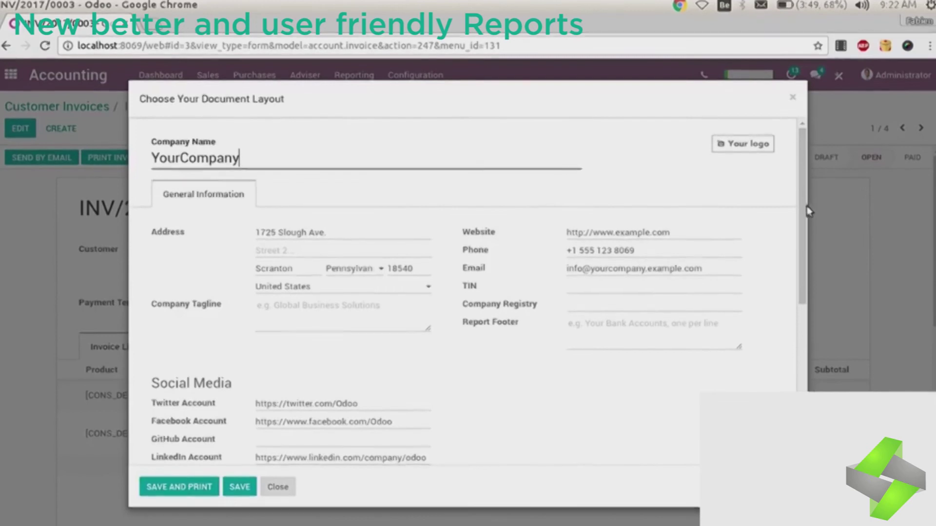
scroll(797, 227, "down", 2)
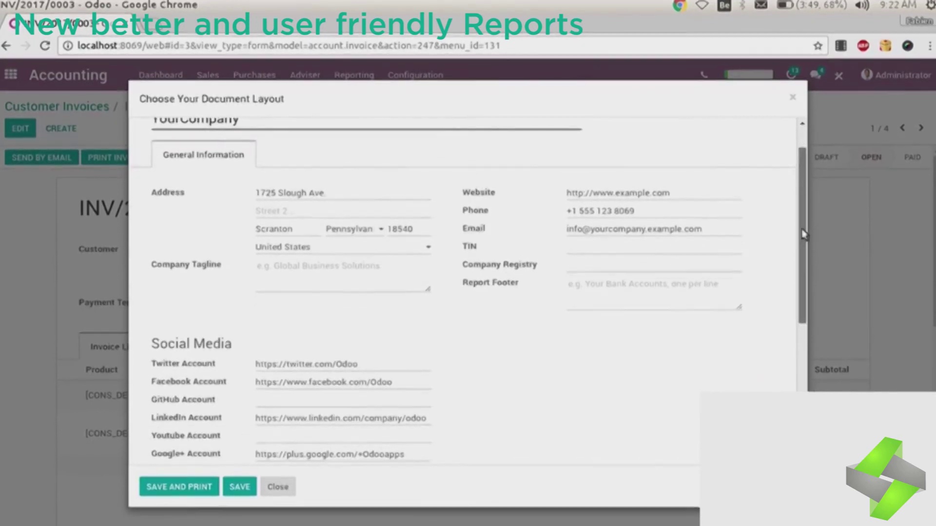
scroll(797, 227, "down", 5)
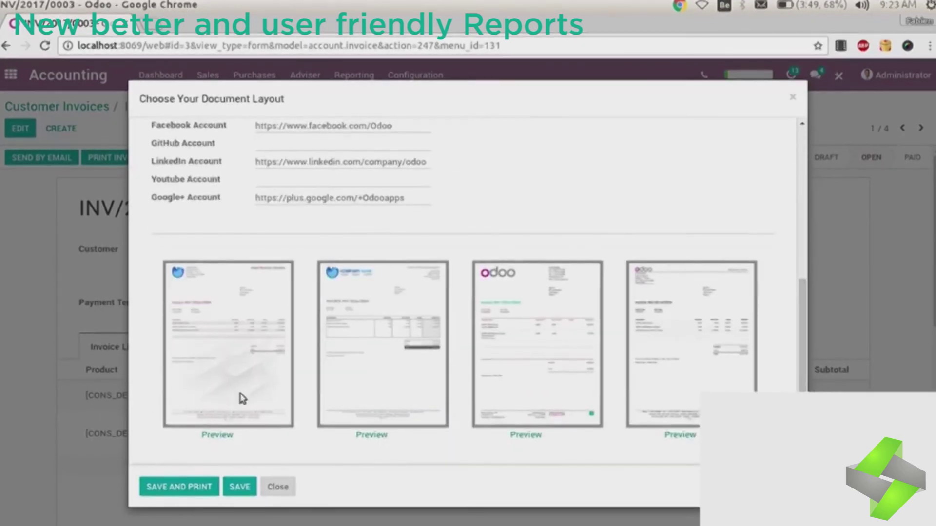
left_click(226, 435)
Step: Compare PDF previews of the boxed and clean invoice layouts
scroll(876, 367, "down", 5)
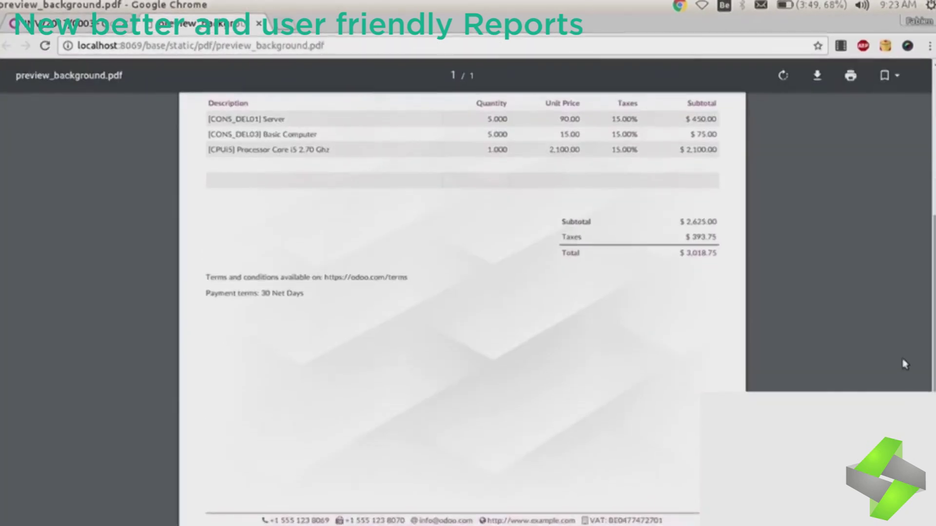
left_click(73, 29)
left_click(375, 434)
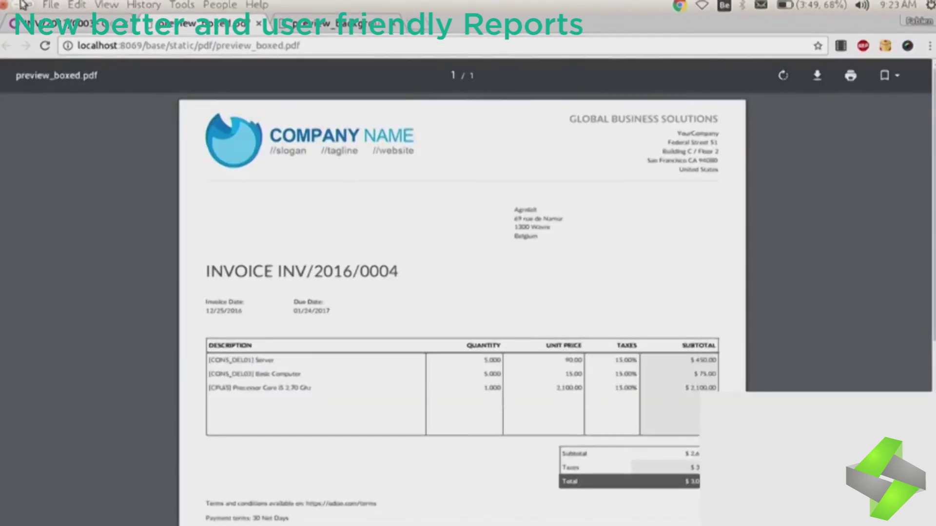
left_click(73, 23)
left_click(524, 434)
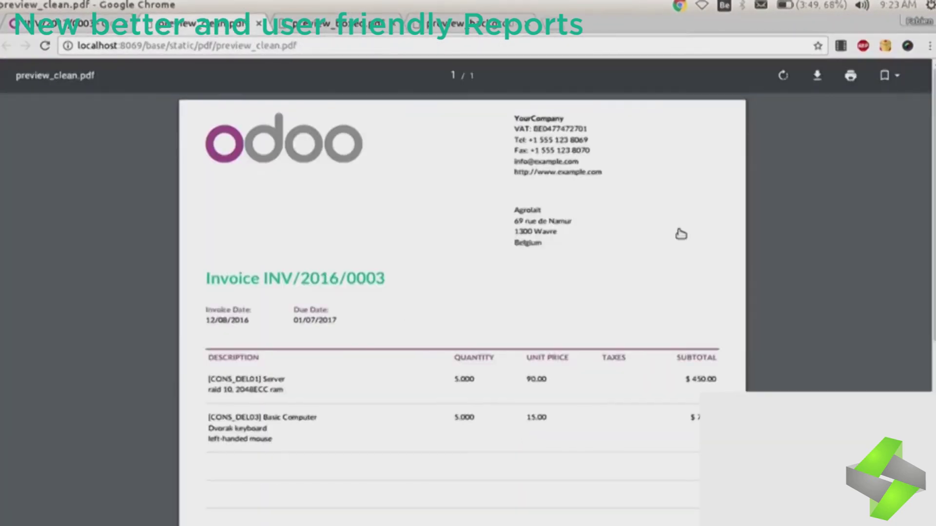
scroll(301, 299, "down", 6)
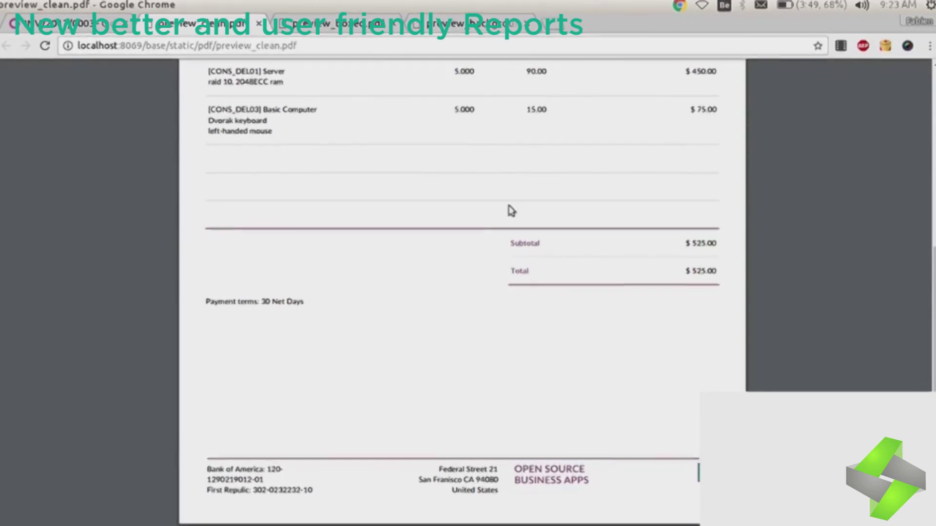
left_click(260, 22)
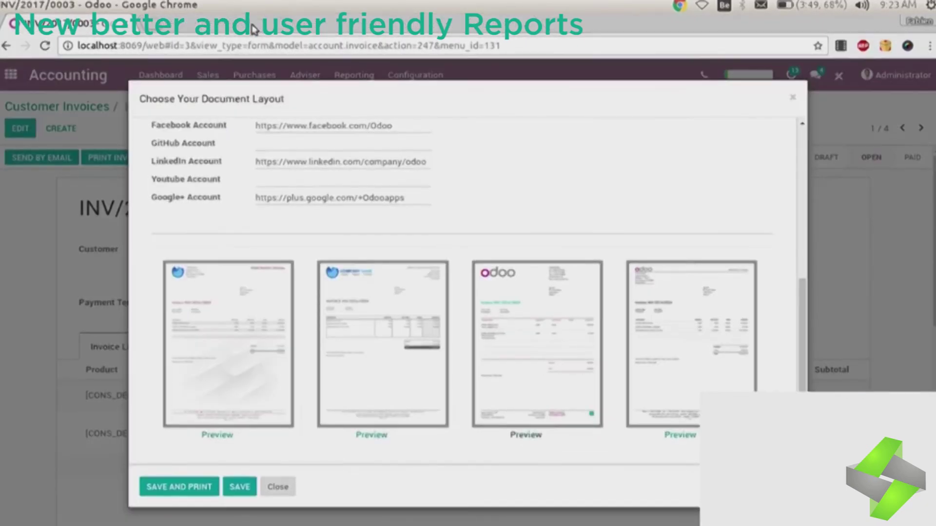
Step: Save the chosen layout and print INV/2017/0003, scrolling down to its totals
scroll(230, 336, "up", 4)
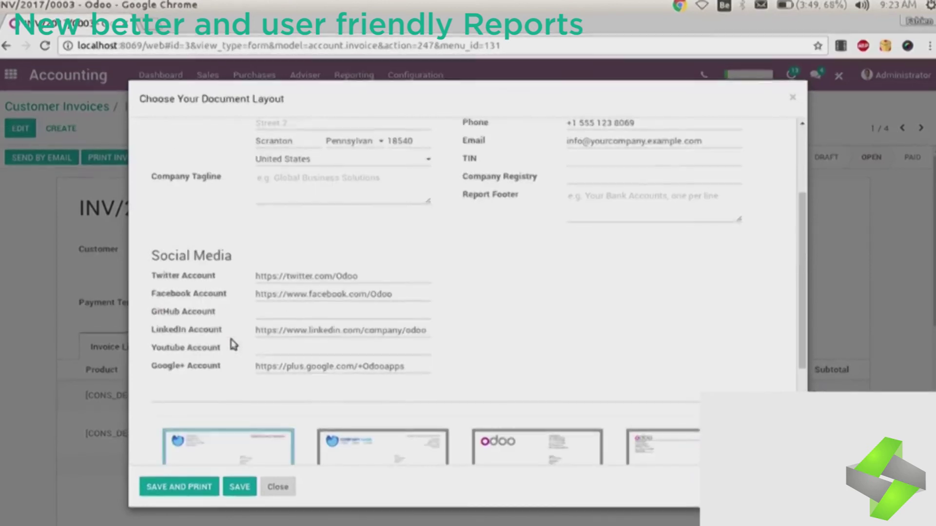
left_click(191, 490)
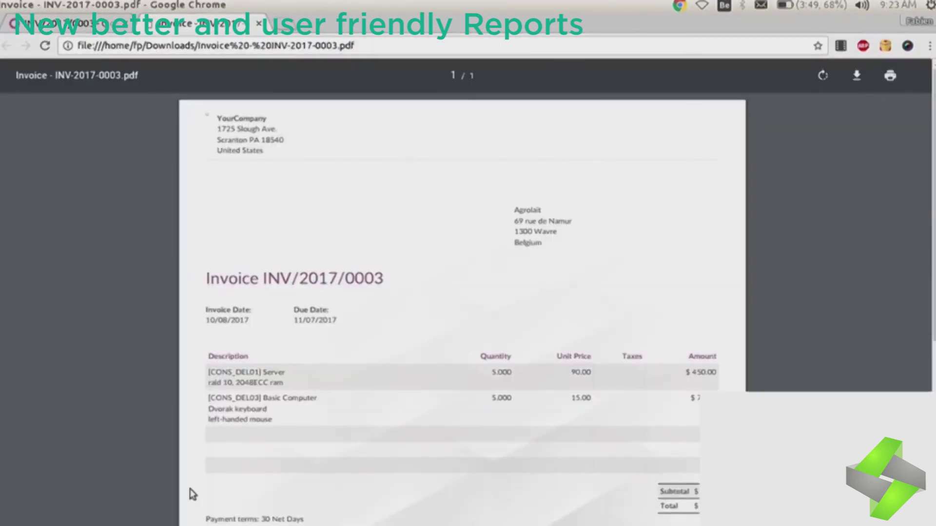
scroll(905, 295, "down", 4)
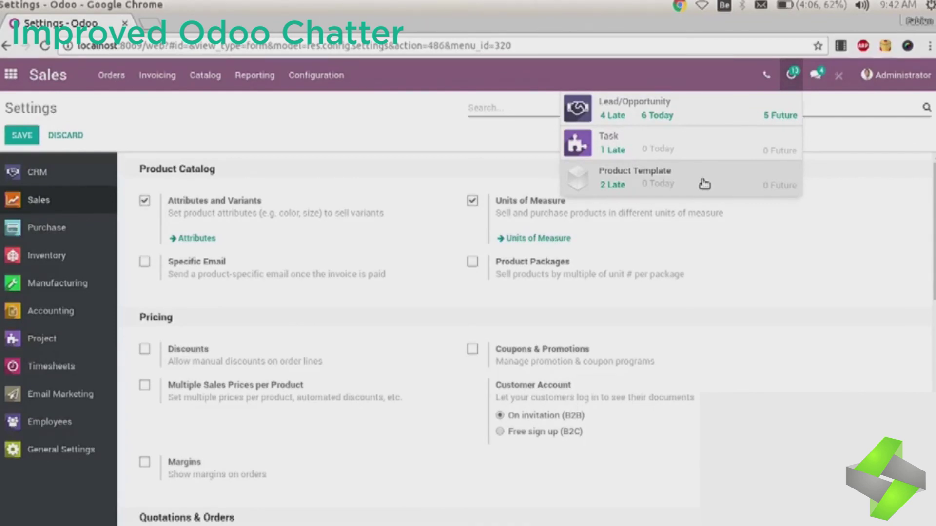
Step: Mark the vendor Todo activity on product Motherboard I9P57 as done
left_click(704, 184)
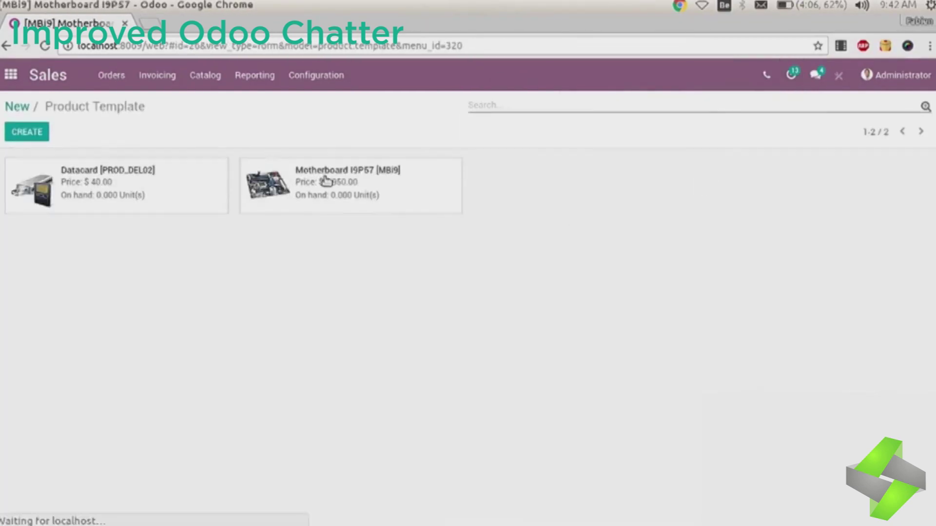
left_click(327, 182)
scroll(277, 418, "down", 3)
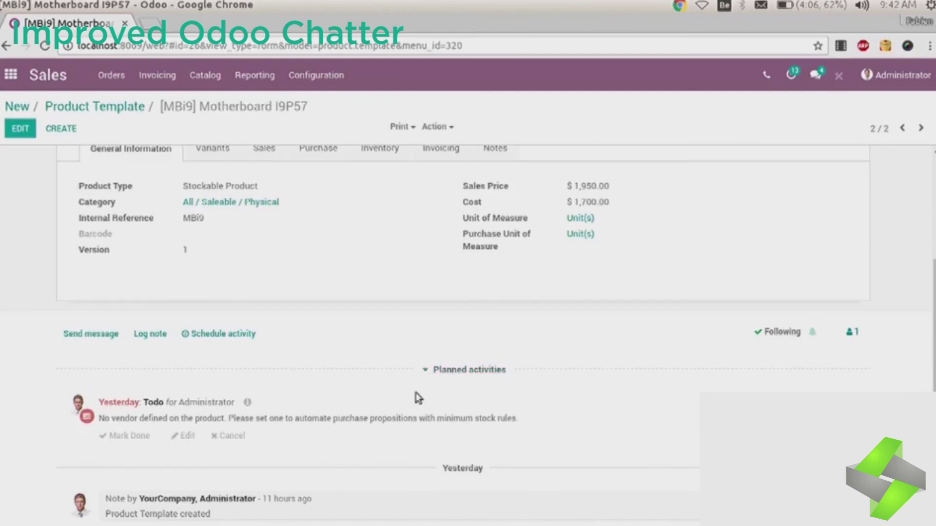
left_click_drag(136, 418, 208, 418)
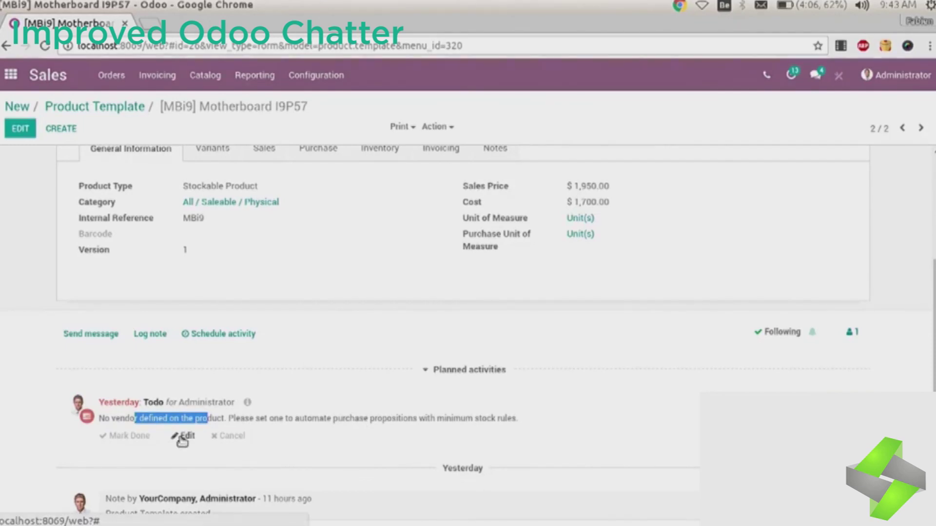
left_click(136, 437)
left_click(295, 472)
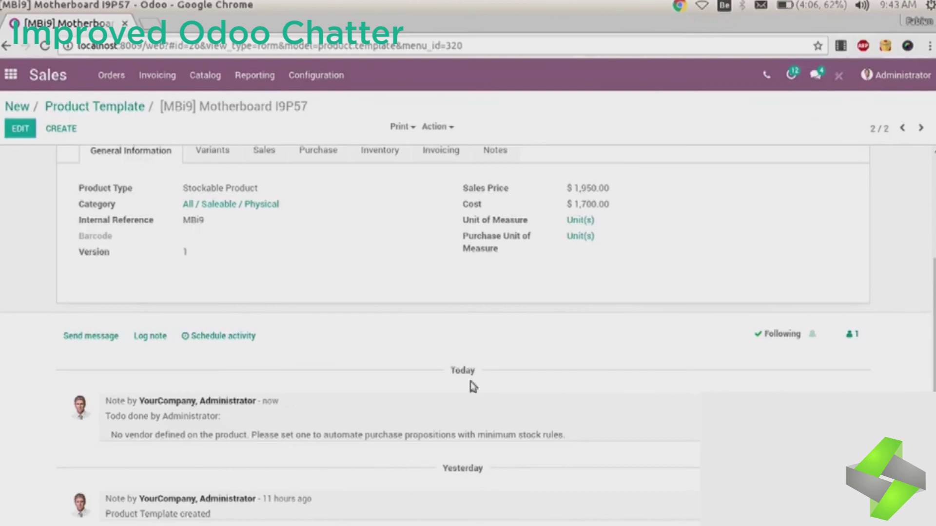
Step: List leads/opportunities with late or today activities
left_click_drag(461, 371, 457, 371)
left_click(790, 74)
left_click(689, 115)
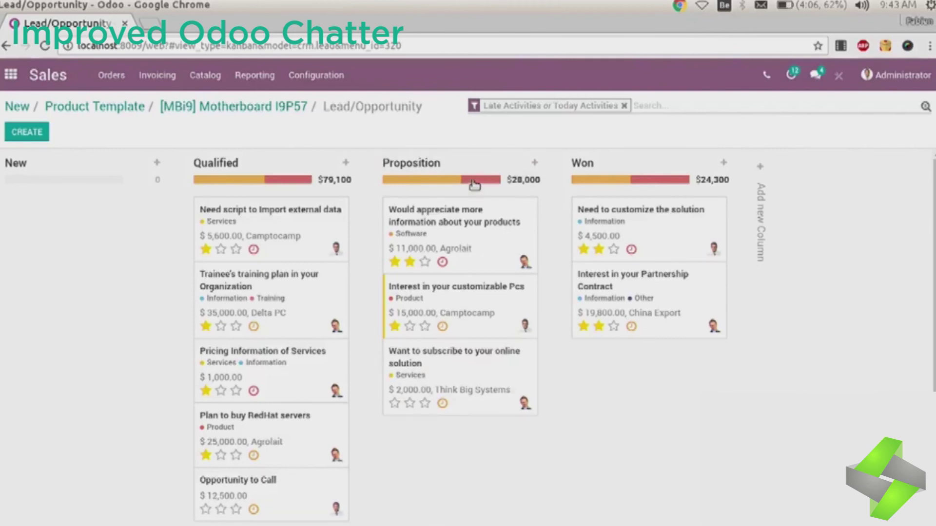
Step: Open the 'Need script to Import external data' lead and review its planned activities
left_click(279, 221)
scroll(876, 382, "down", 5)
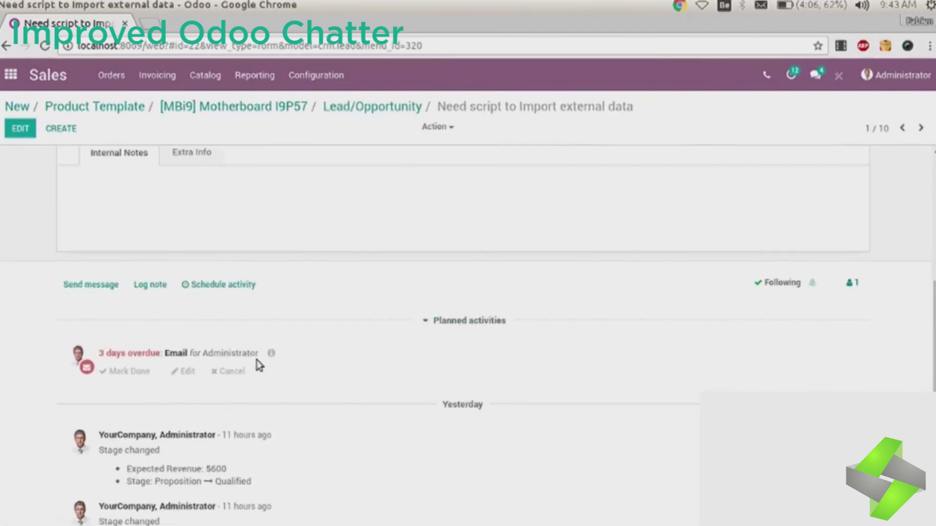
left_click(453, 322)
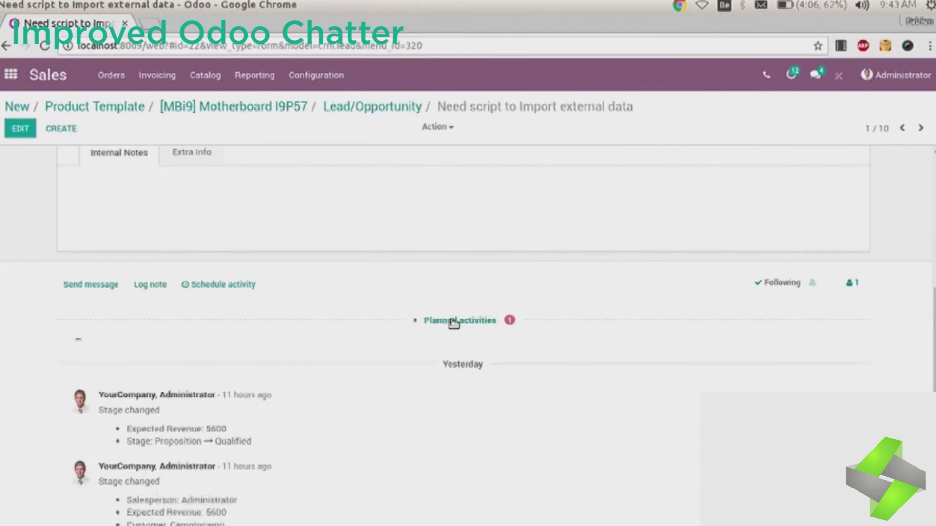
left_click(453, 322)
left_click(273, 358)
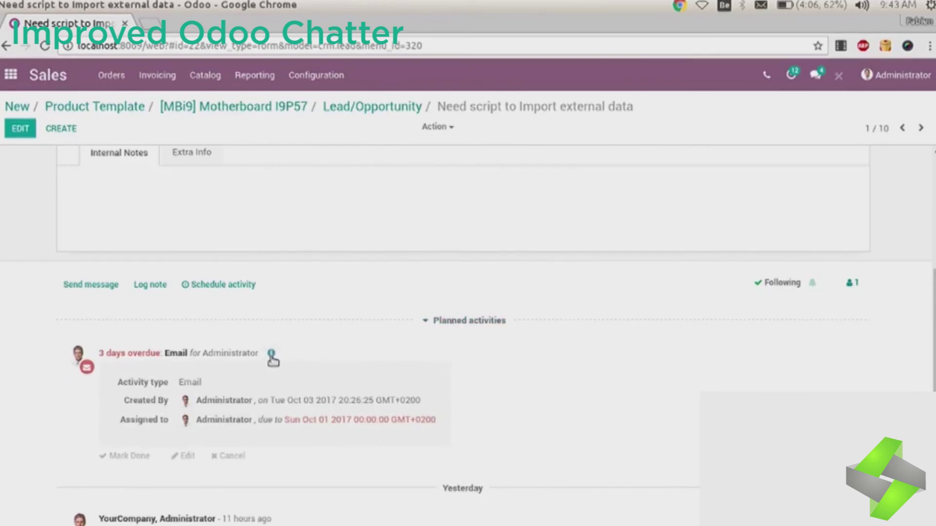
left_click(272, 358)
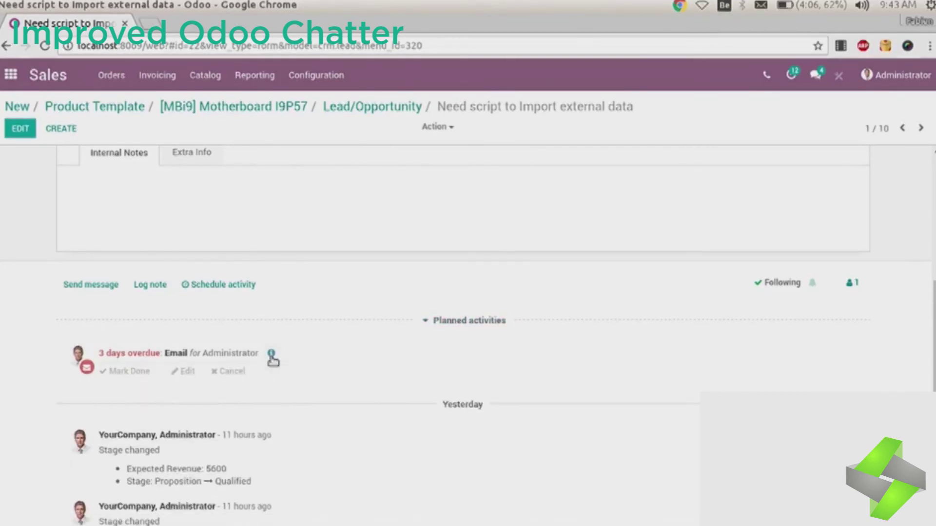
Step: Schedule a Call titled 'contract' due 10/04/2017 on the lead, then return home
left_click(225, 285)
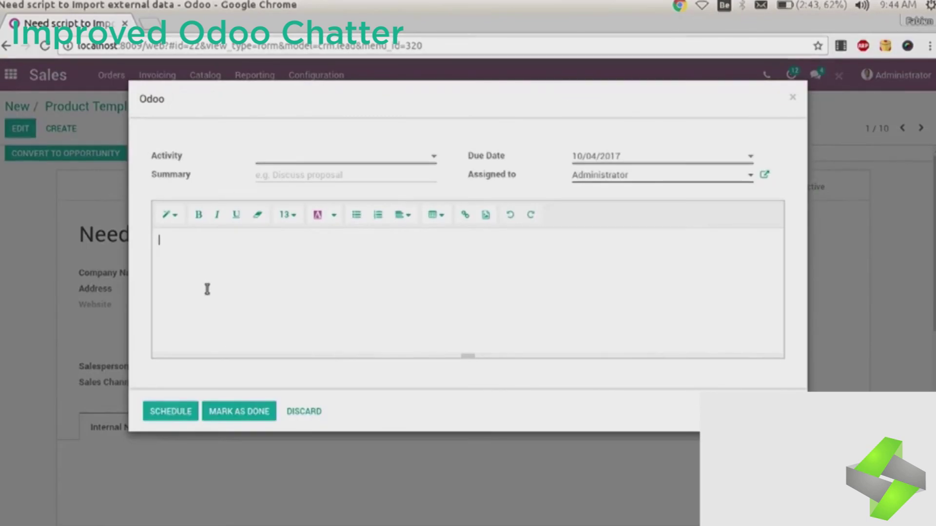
left_click(369, 159)
left_click(337, 191)
left_click(591, 156)
left_click(639, 234)
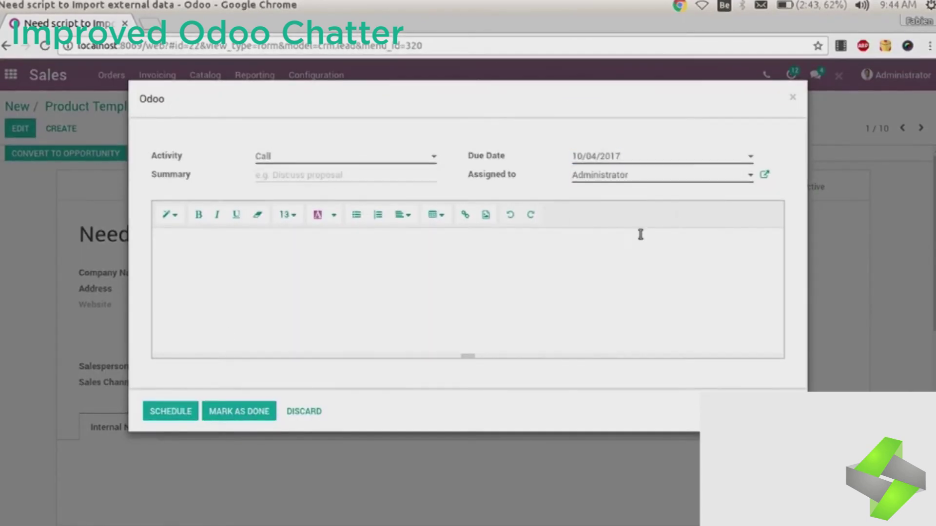
left_click(277, 176)
type("contract")
left_click(171, 411)
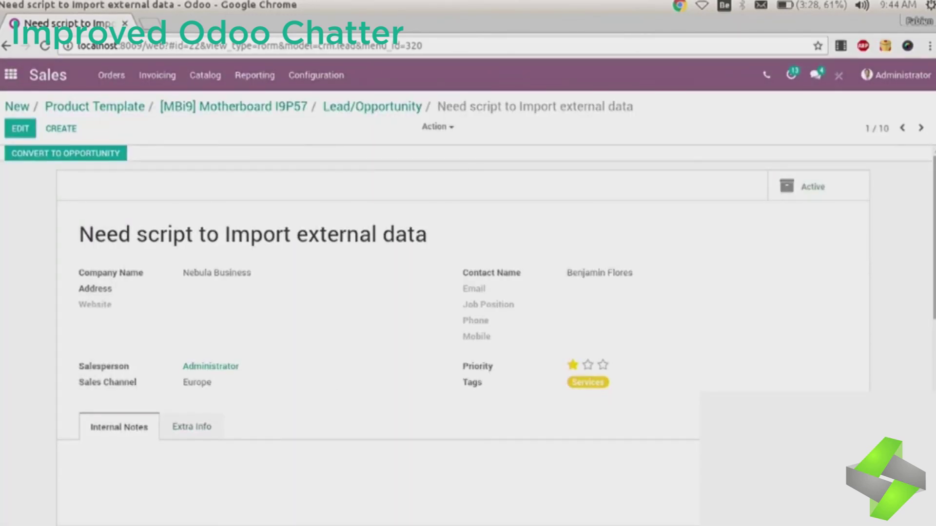
key("alt+h")
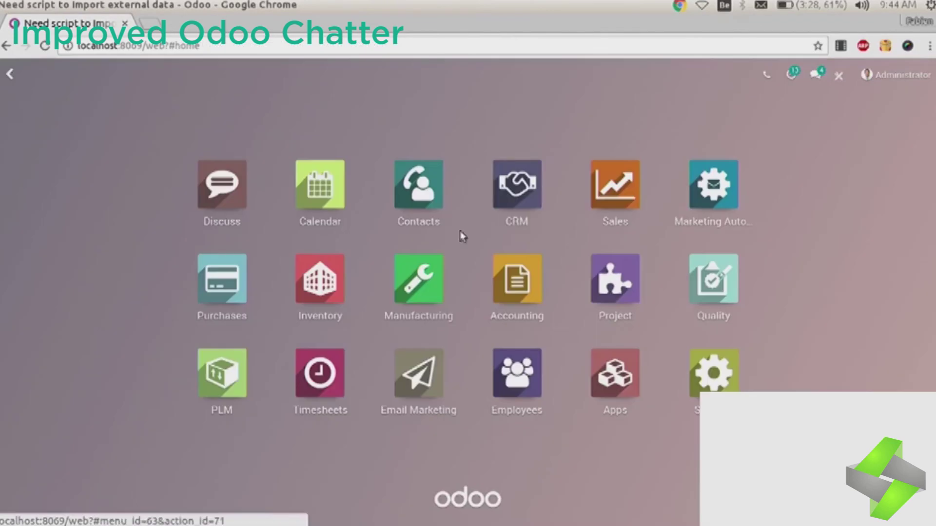
Step: Call Camptocamp from its next activity and log the note 'test'
left_click(764, 77)
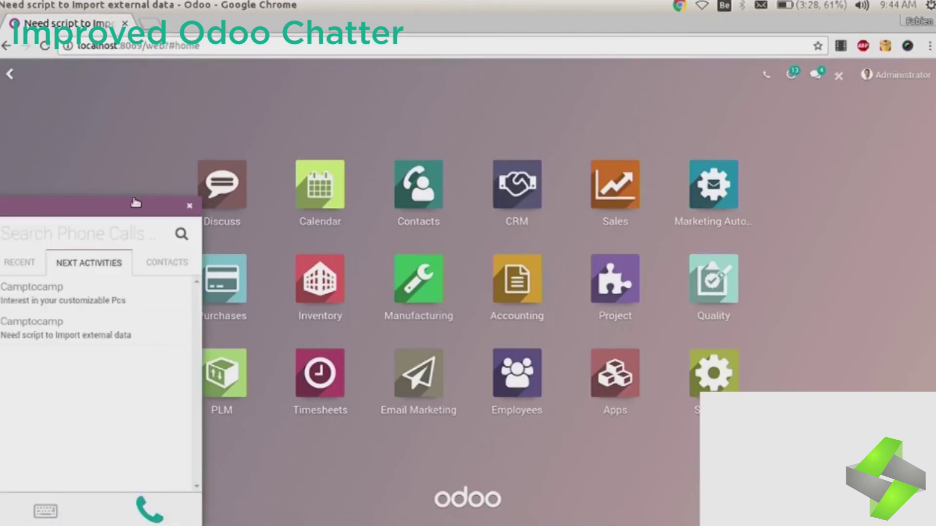
left_click(46, 341)
left_click(147, 514)
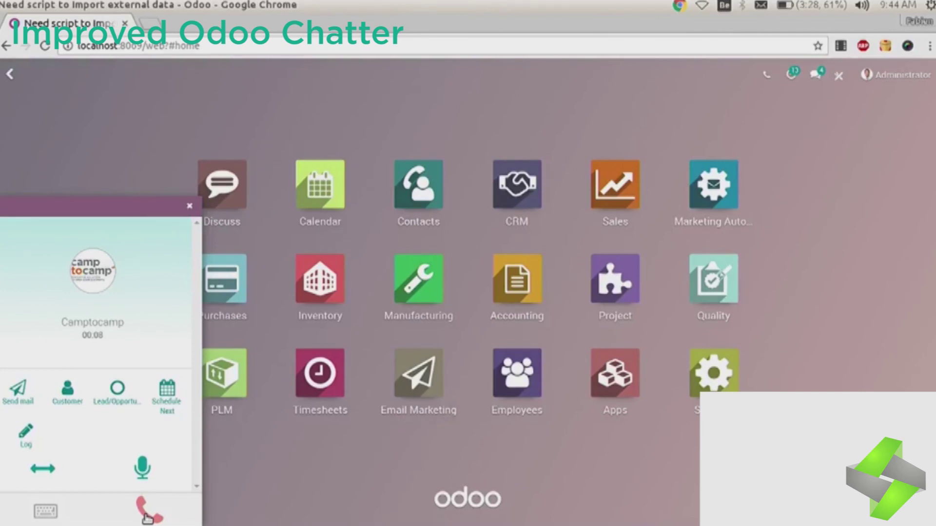
left_click(26, 434)
type("test")
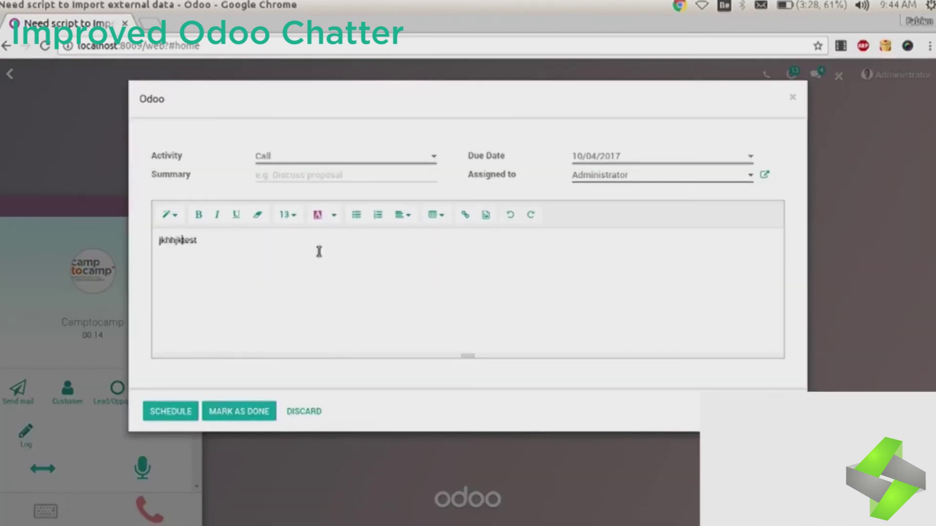
left_click(240, 409)
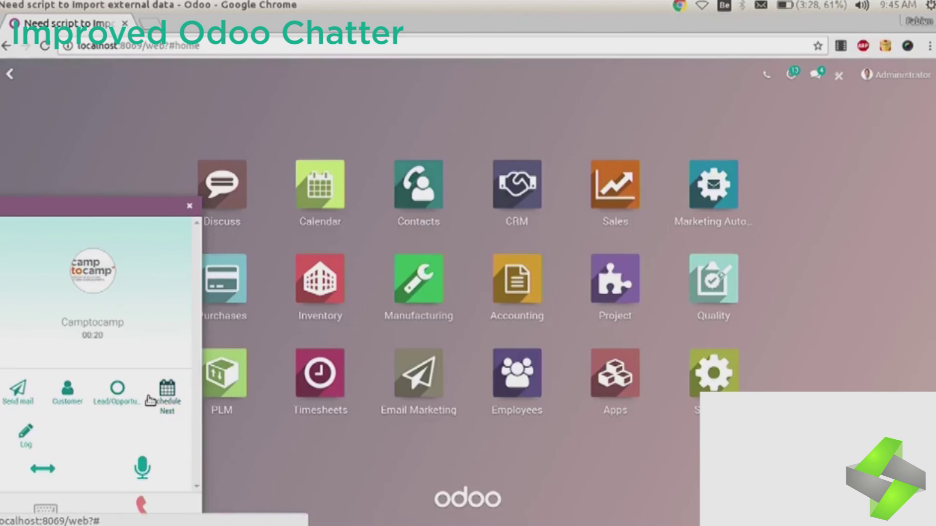
Step: Open the 'Interest in your customizable Pcs' lead, edit it and save
left_click(117, 390)
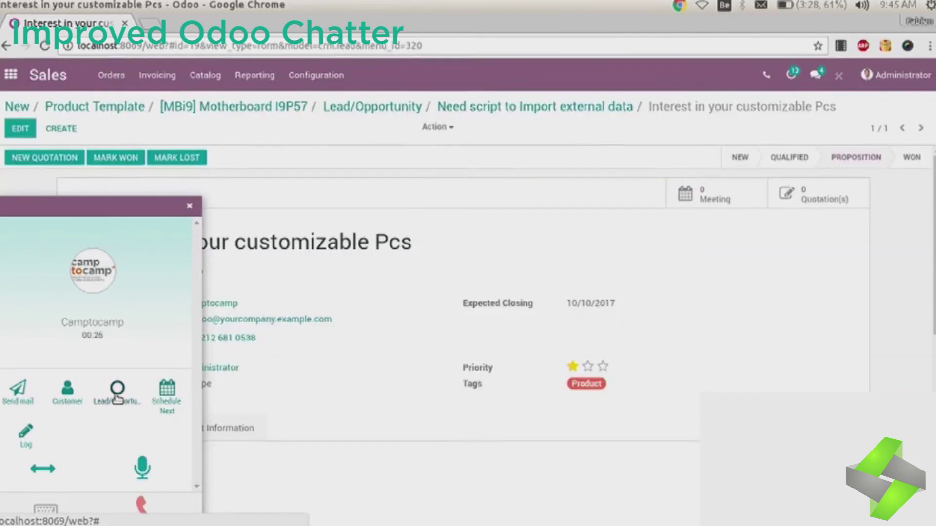
left_click(117, 209)
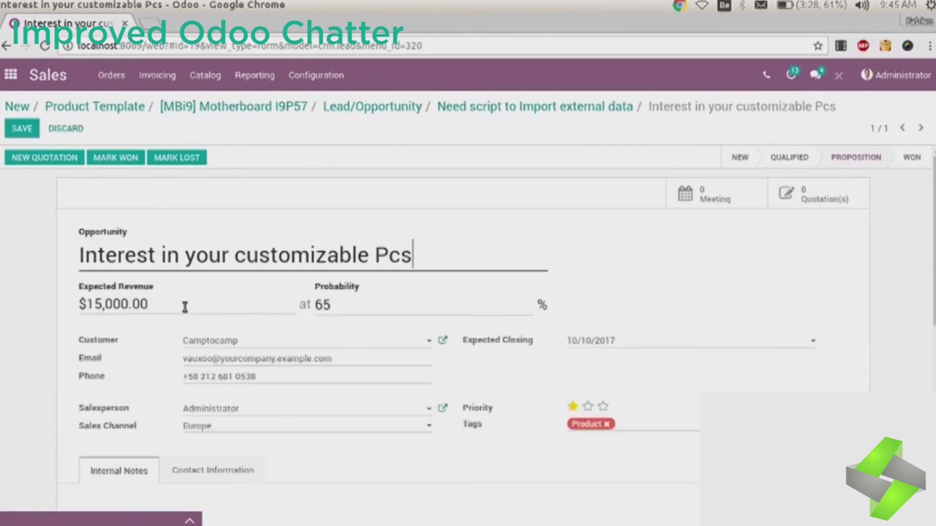
left_click(11, 132)
Step: View Camptocamp's overdue payments, return to Sales settings, and reopen the call panel
left_click(219, 304)
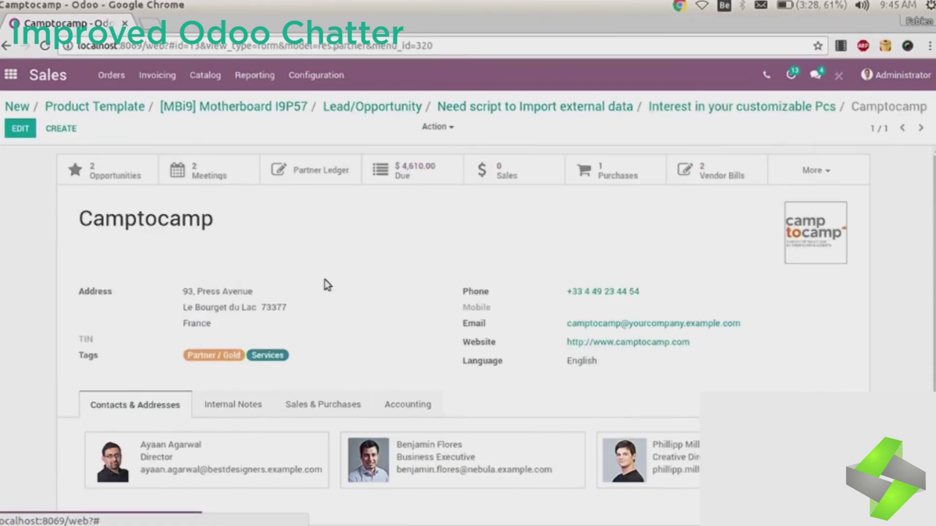
left_click(429, 177)
left_click(94, 106)
left_click(17, 107)
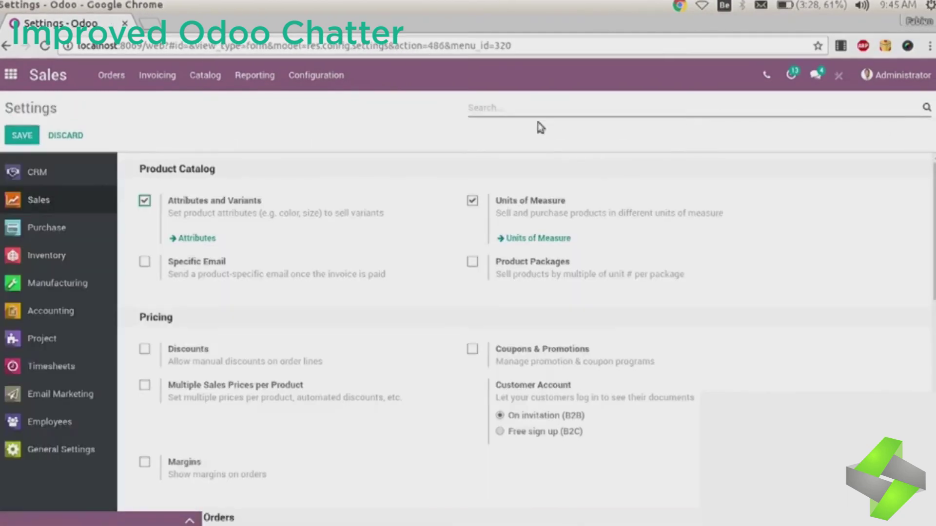
left_click(767, 74)
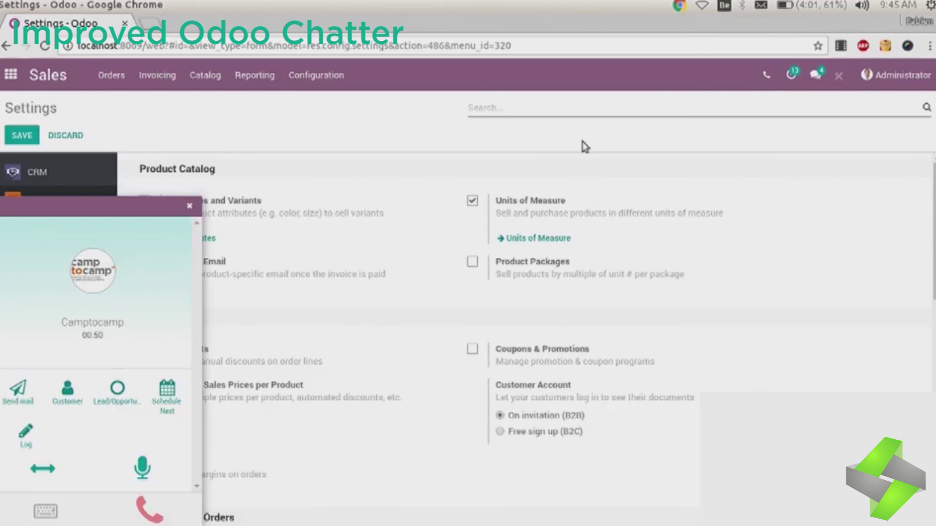